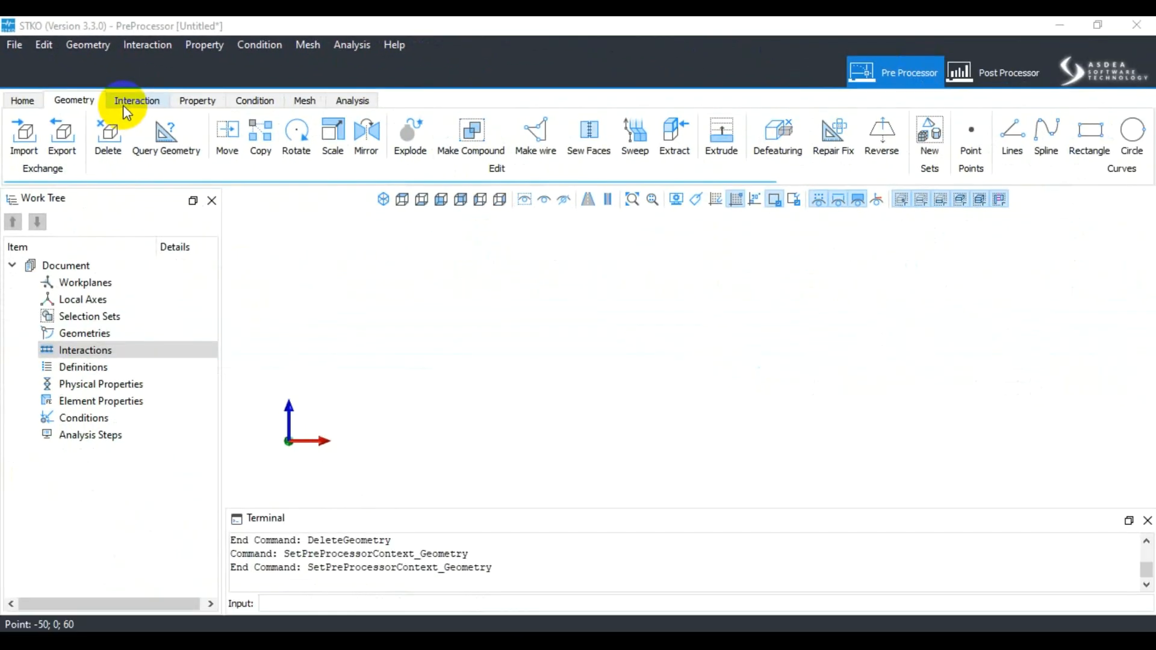
Step: Create a geometry point at the origin with coordinates 0 0 0
{"action": "left_click", "coordinate": [123, 104]}
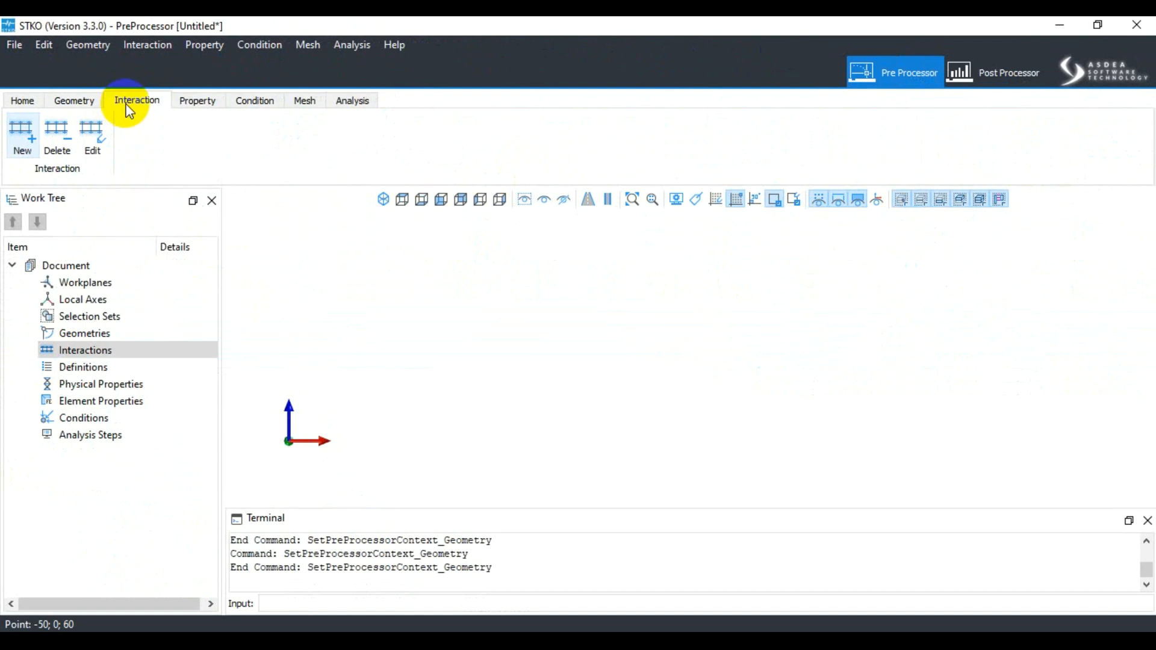
{"action": "left_click", "coordinate": [72, 107]}
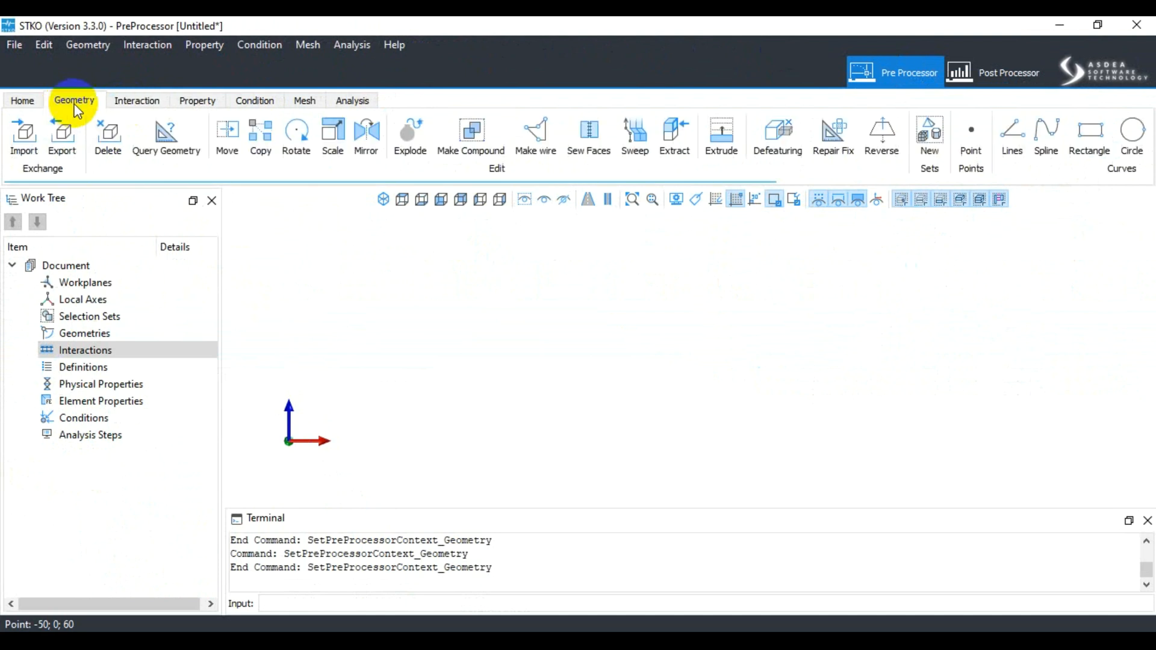
{"action": "left_click", "coordinate": [962, 142]}
{"action": "left_click", "coordinate": [295, 604]}
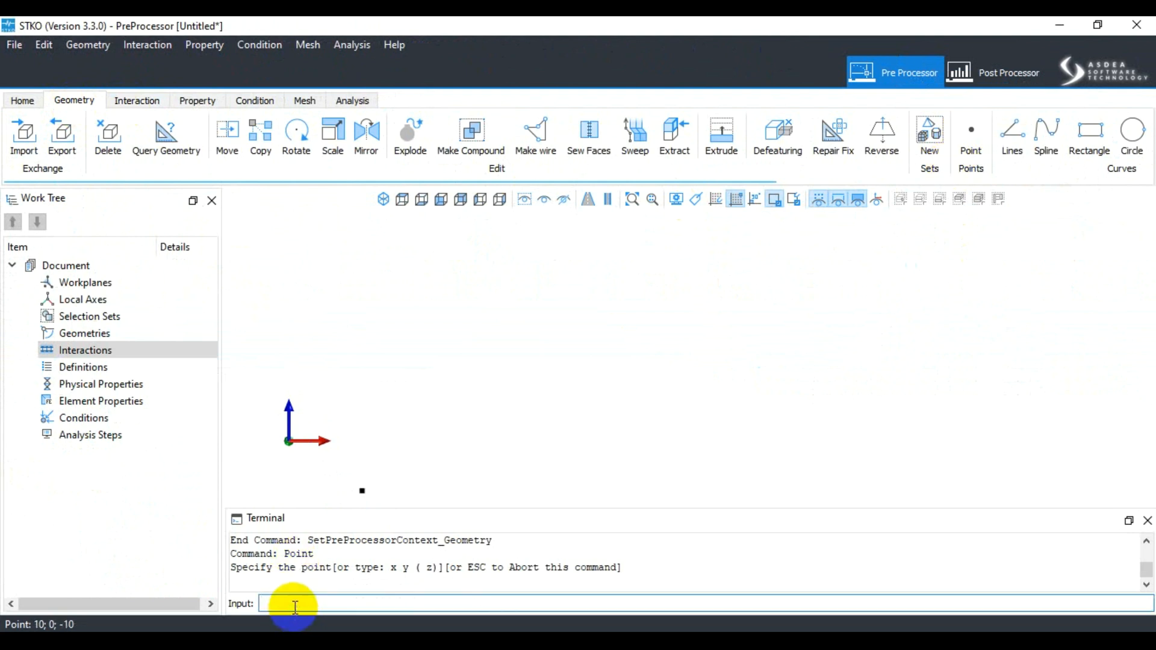
{"action": "type", "text": "0 0 0"}
{"action": "key", "text": "Return"}
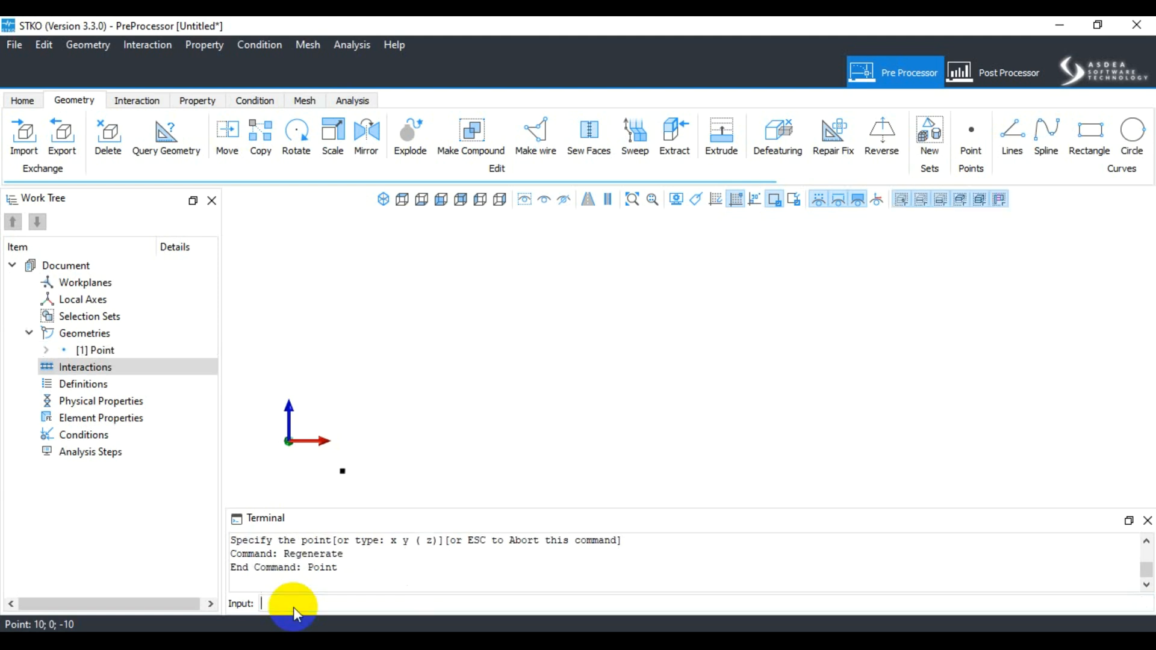
{"action": "type", "text": "0 0 100"}
{"action": "key", "text": "Return"}
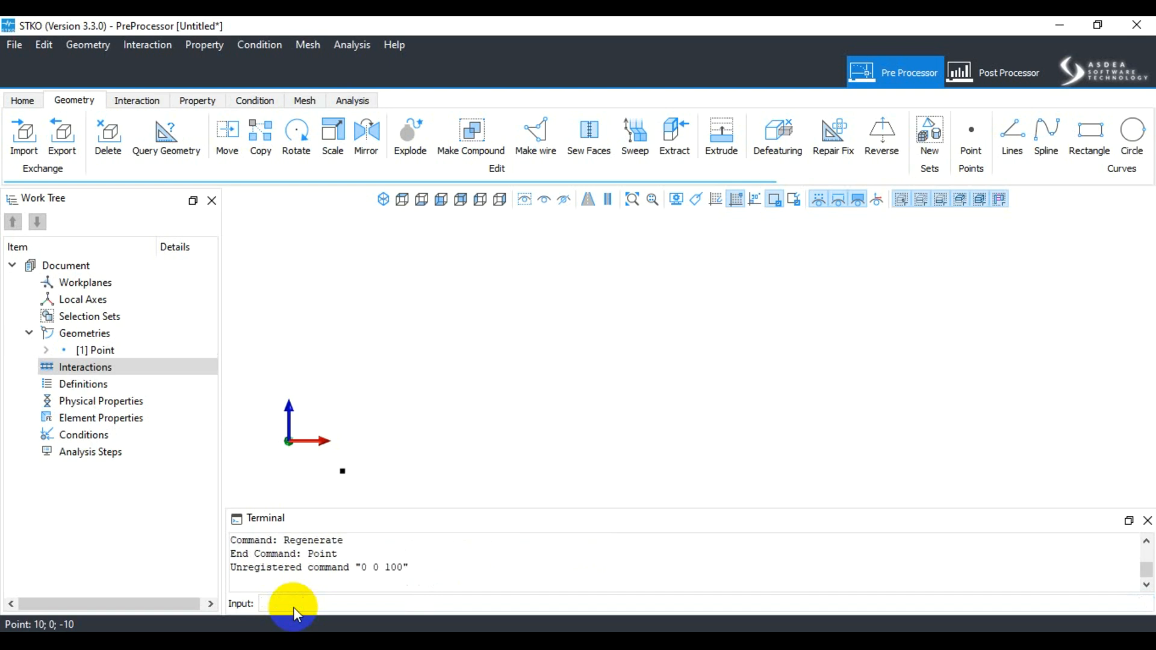
{"action": "scroll", "coordinate": [526, 404], "scroll_direction": "up", "scroll_amount": 1}
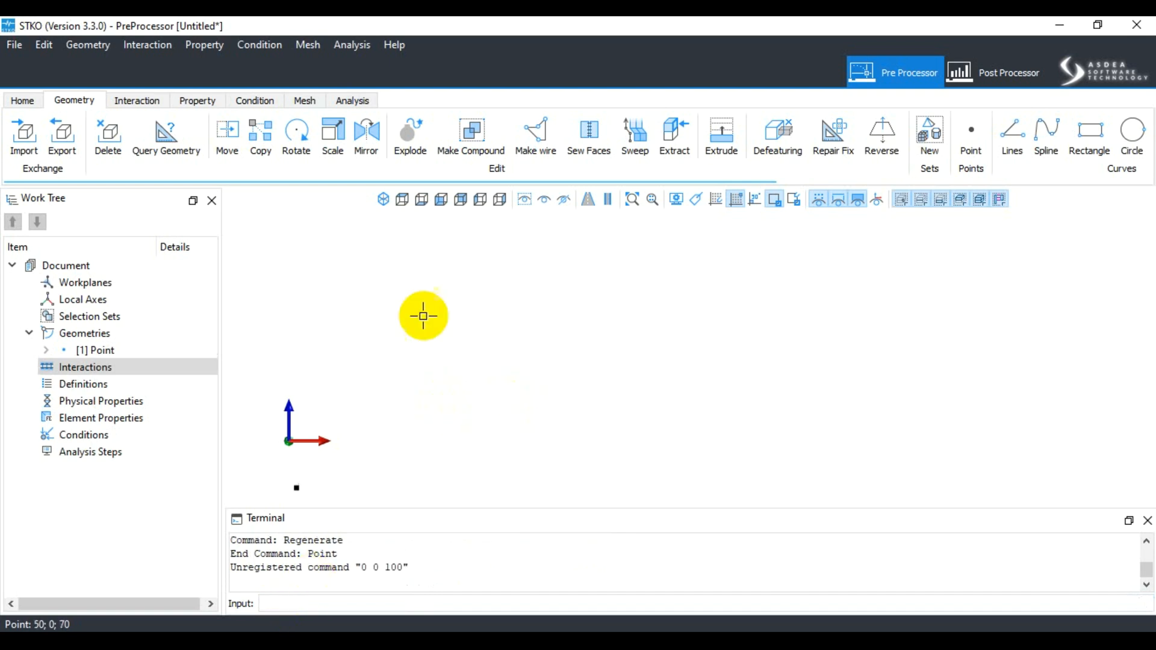
Step: Create a second geometry point at coordinates 0 0 100, above the origin point
{"action": "left_click", "coordinate": [959, 136]}
{"action": "left_click", "coordinate": [433, 474]}
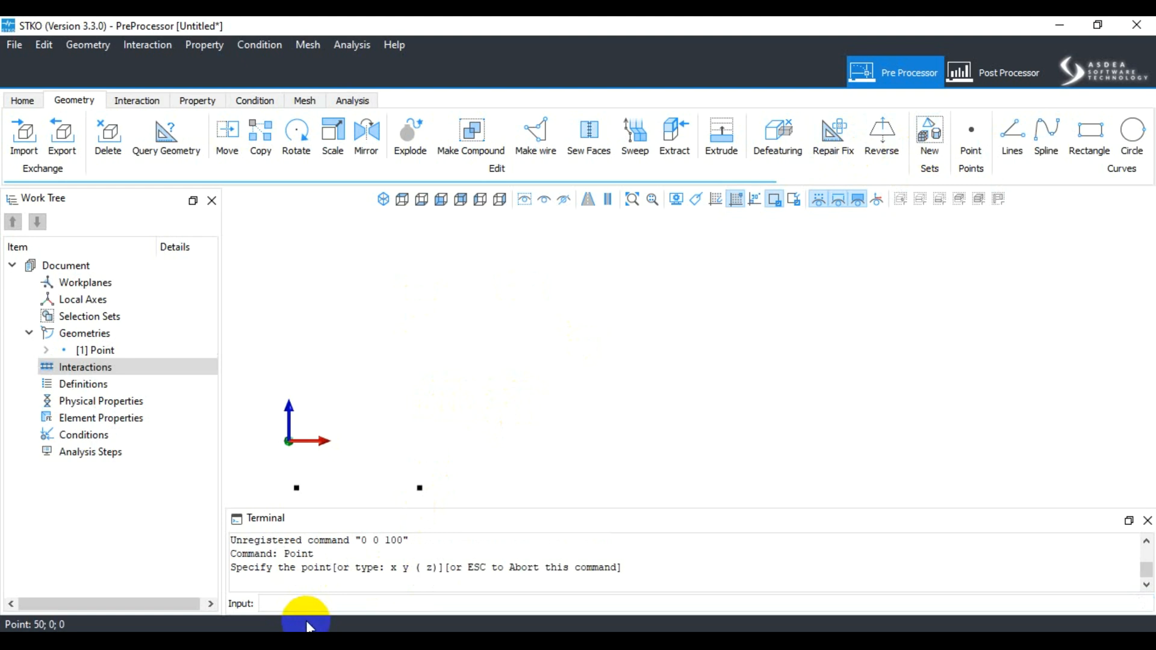
{"action": "left_click", "coordinate": [314, 604]}
{"action": "type", "text": "0 0 100"}
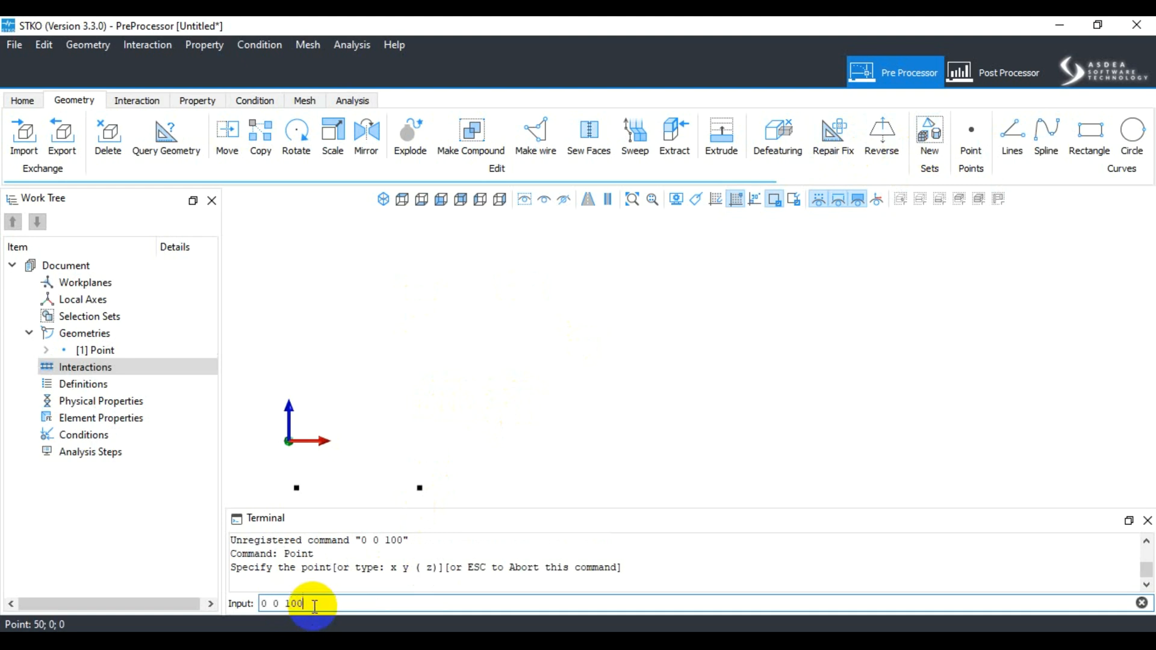
{"action": "key", "text": "Return"}
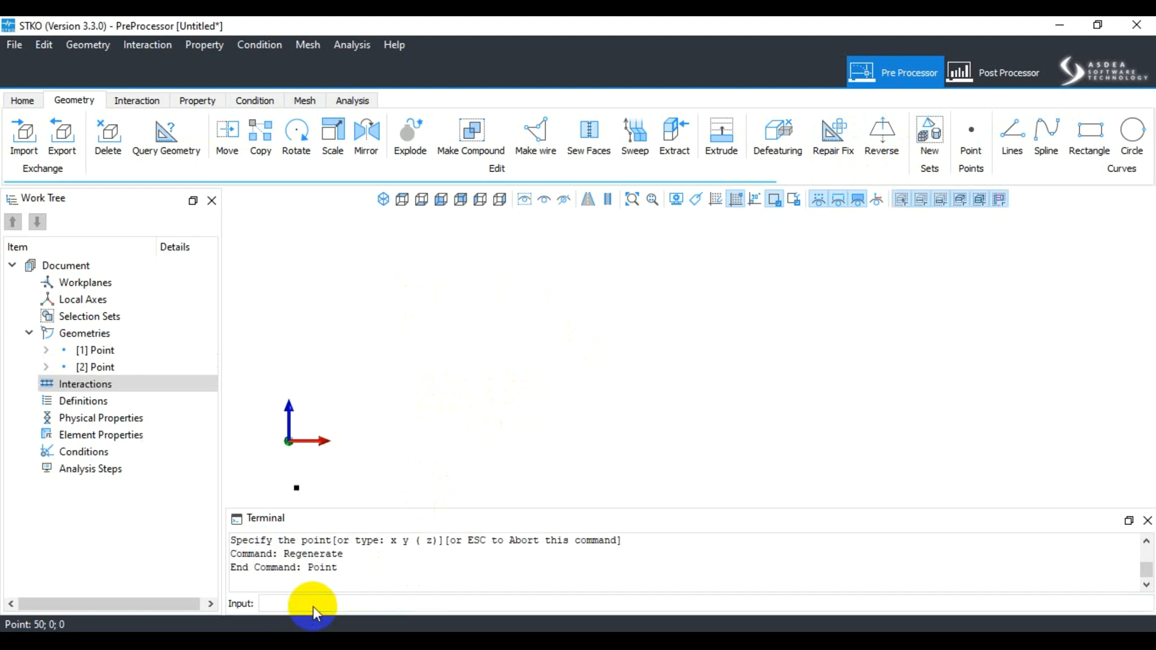
Step: Show the model in isometric view and delete both geometry points
{"action": "left_click", "coordinate": [384, 199]}
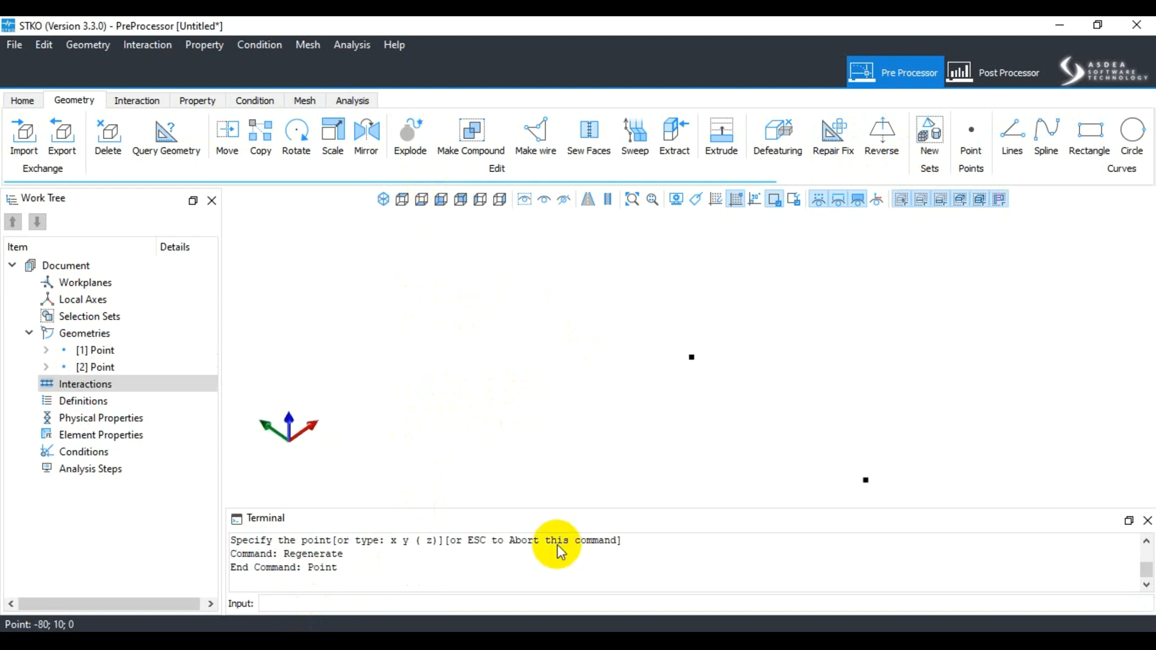
{"action": "scroll", "coordinate": [540, 369], "scroll_direction": "down", "scroll_amount": 3}
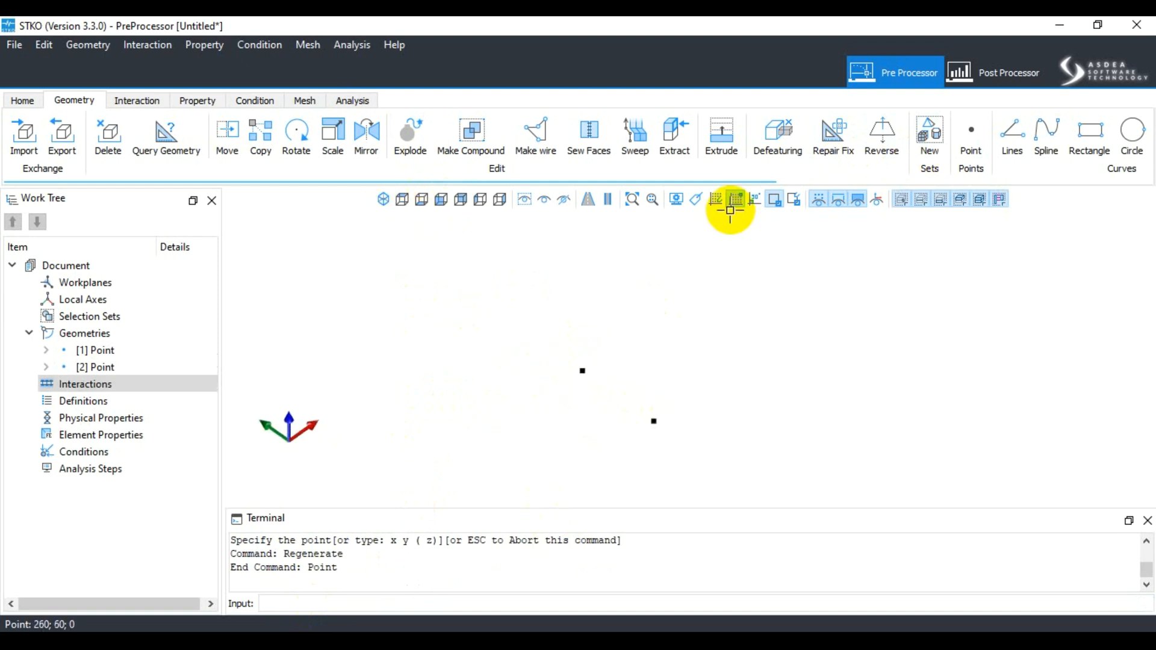
{"action": "key", "text": "Delete"}
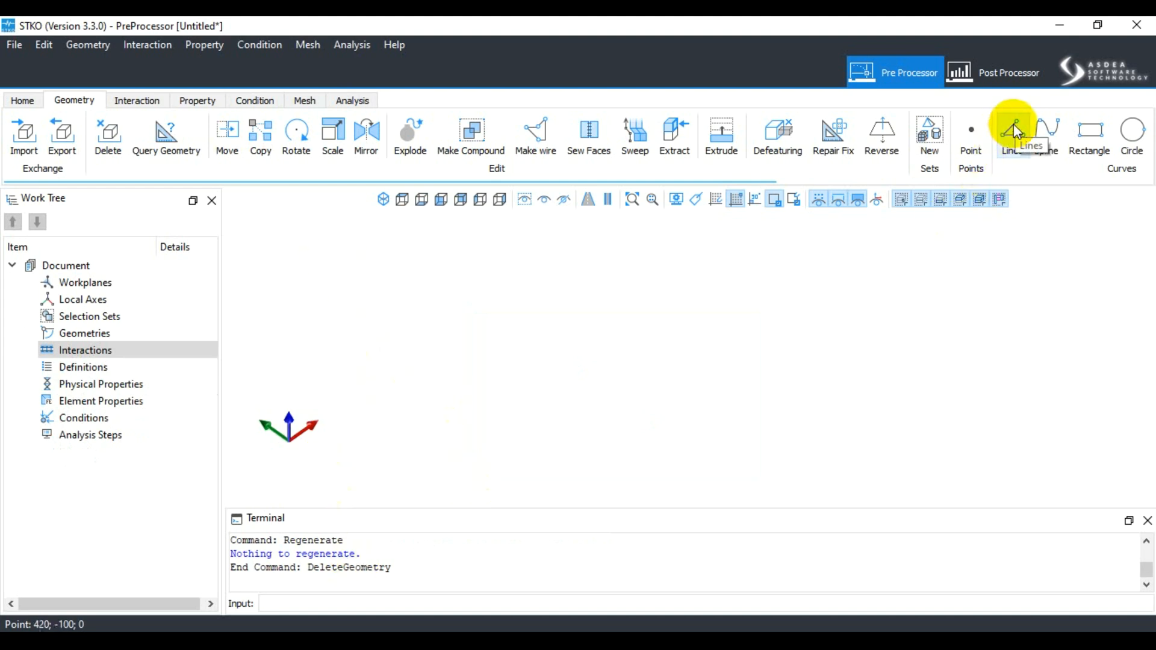
Step: Create a geometry point at coordinates 0 0 0 in the empty document
{"action": "left_click", "coordinate": [973, 130]}
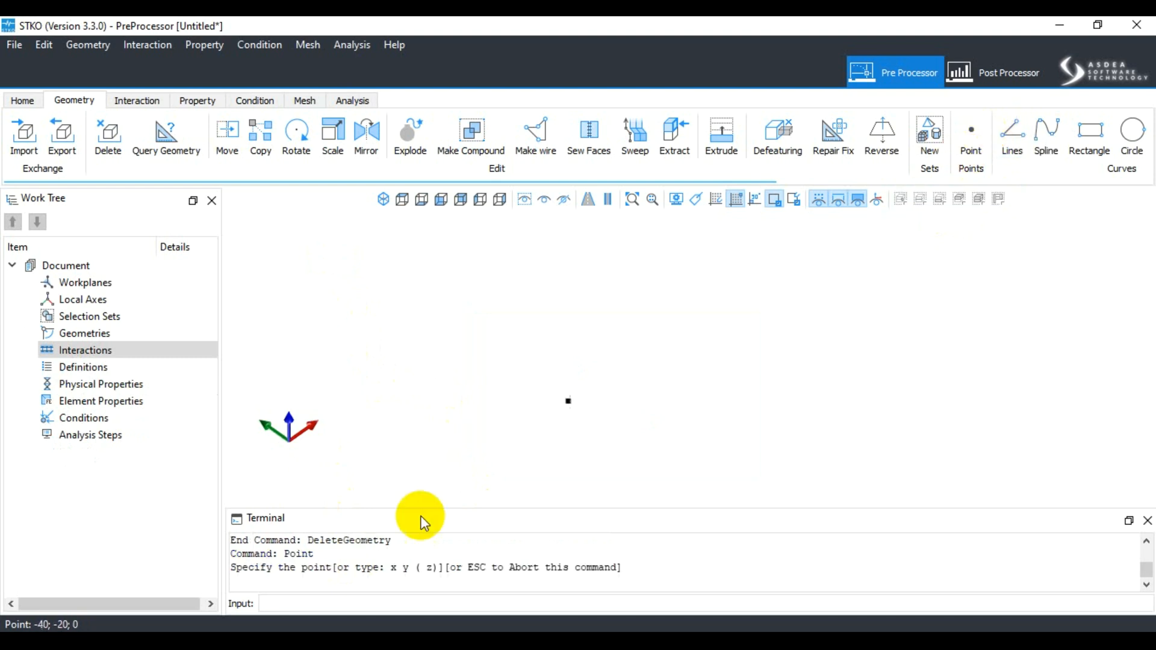
{"action": "left_click", "coordinate": [348, 601]}
{"action": "type", "text": "0 0 0"}
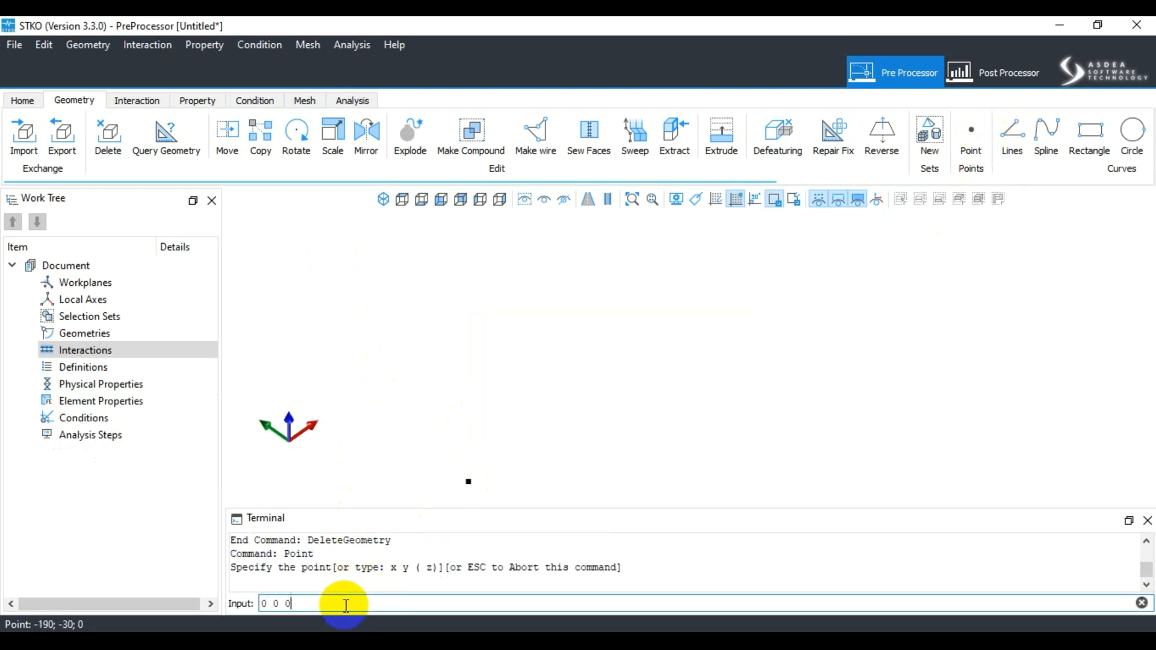
{"action": "key", "text": "Return"}
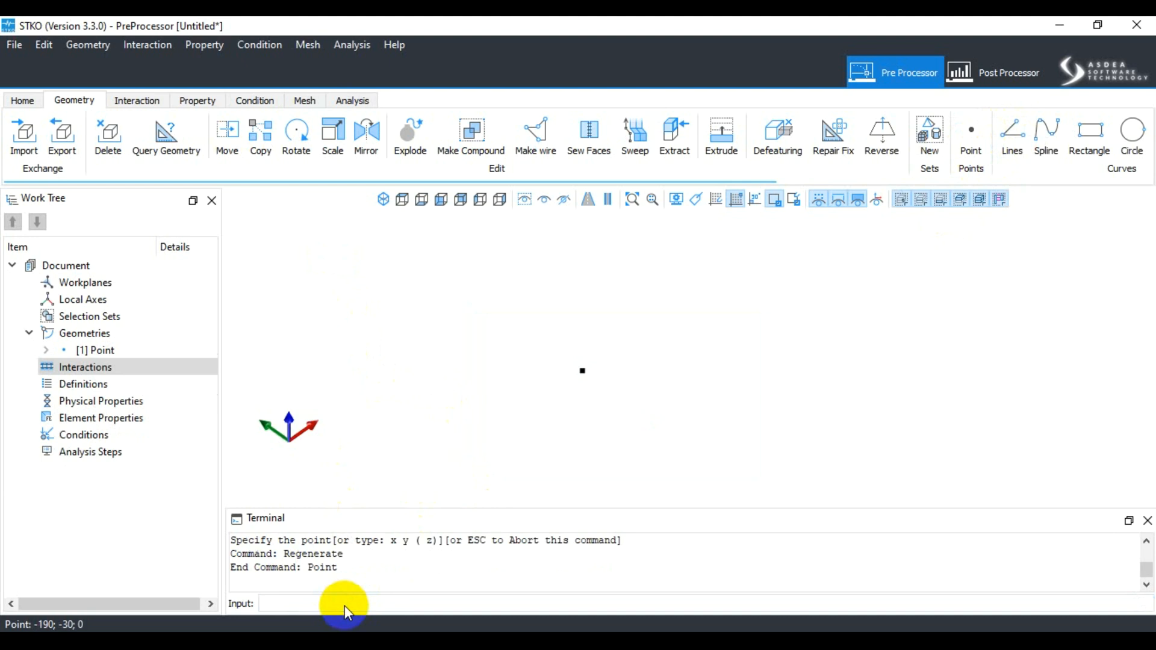
{"action": "type", "text": "0 0 100"}
{"action": "key", "text": "Return"}
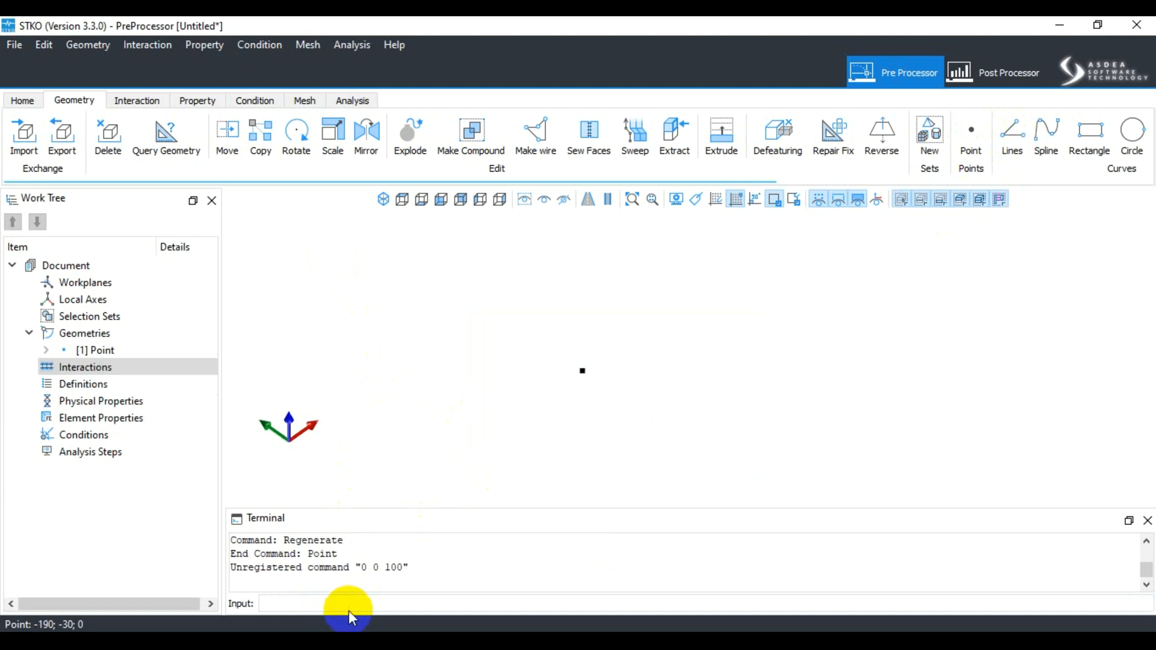
{"action": "scroll", "coordinate": [447, 461], "scroll_direction": "down", "scroll_amount": 10}
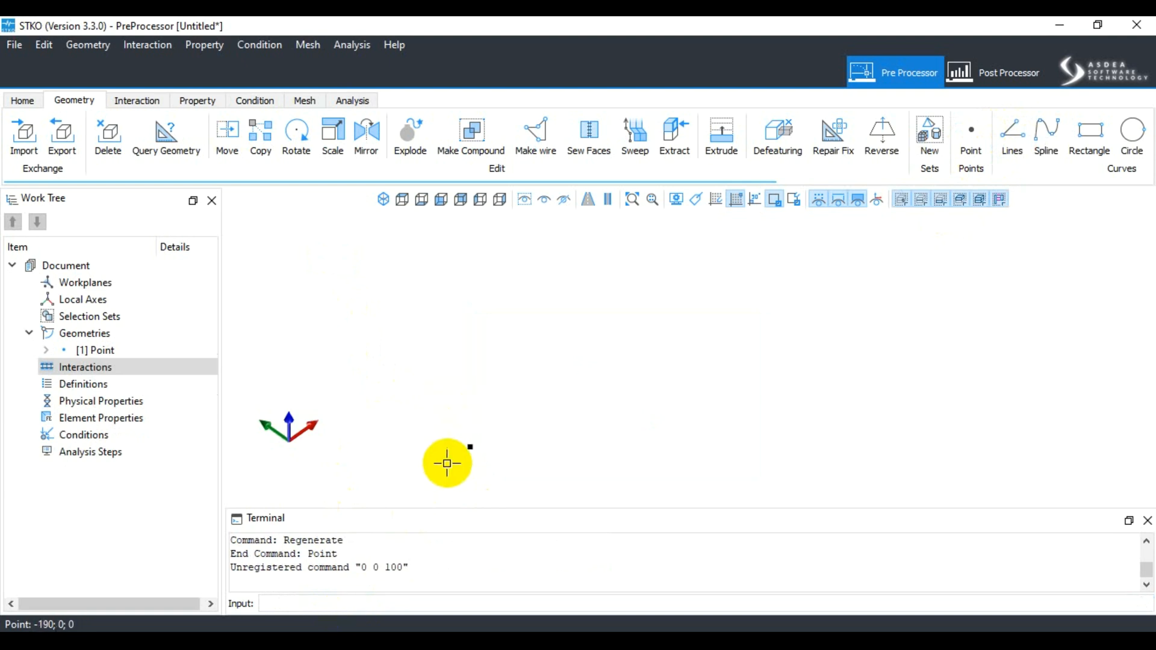
{"action": "scroll", "coordinate": [428, 407], "scroll_direction": "down", "scroll_amount": 3}
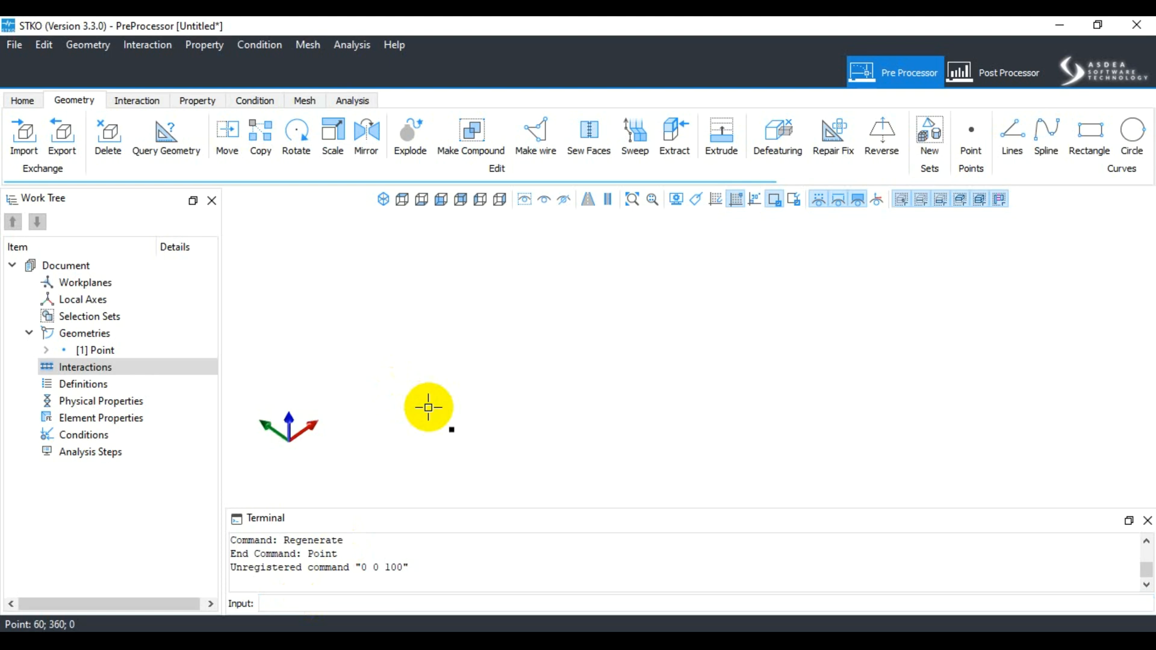
{"action": "scroll", "coordinate": [447, 437], "scroll_direction": "down", "scroll_amount": 4}
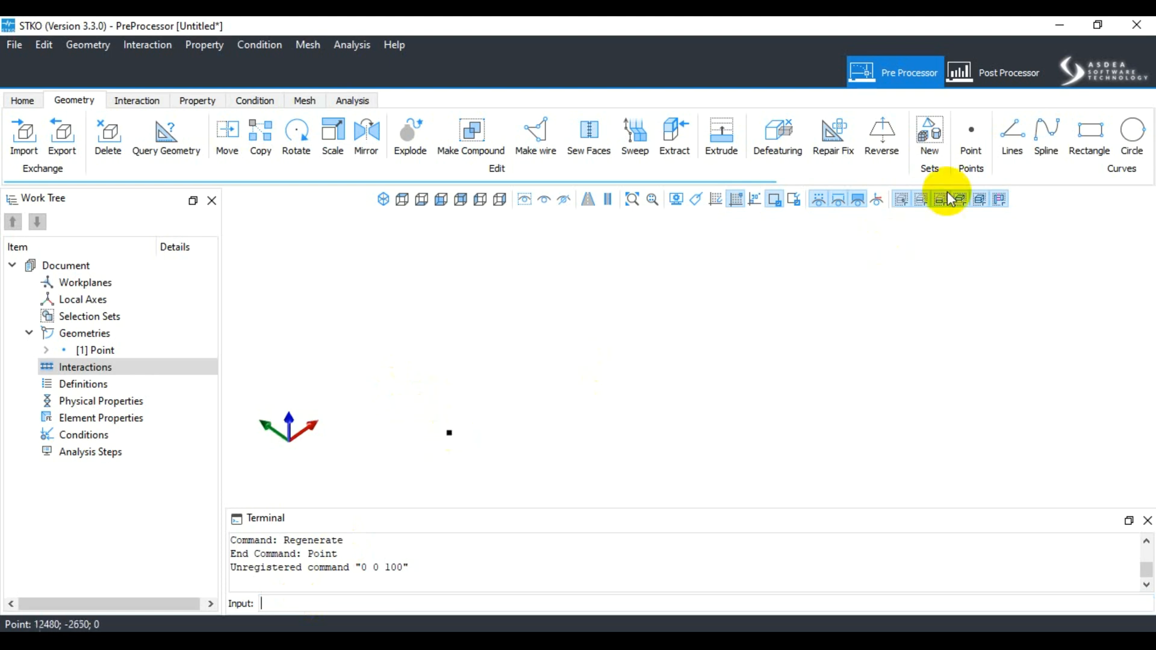
Step: Create a geometry point at coordinates 0 0 100, directly above the origin point
{"action": "left_click", "coordinate": [966, 133]}
{"action": "left_click", "coordinate": [301, 605]}
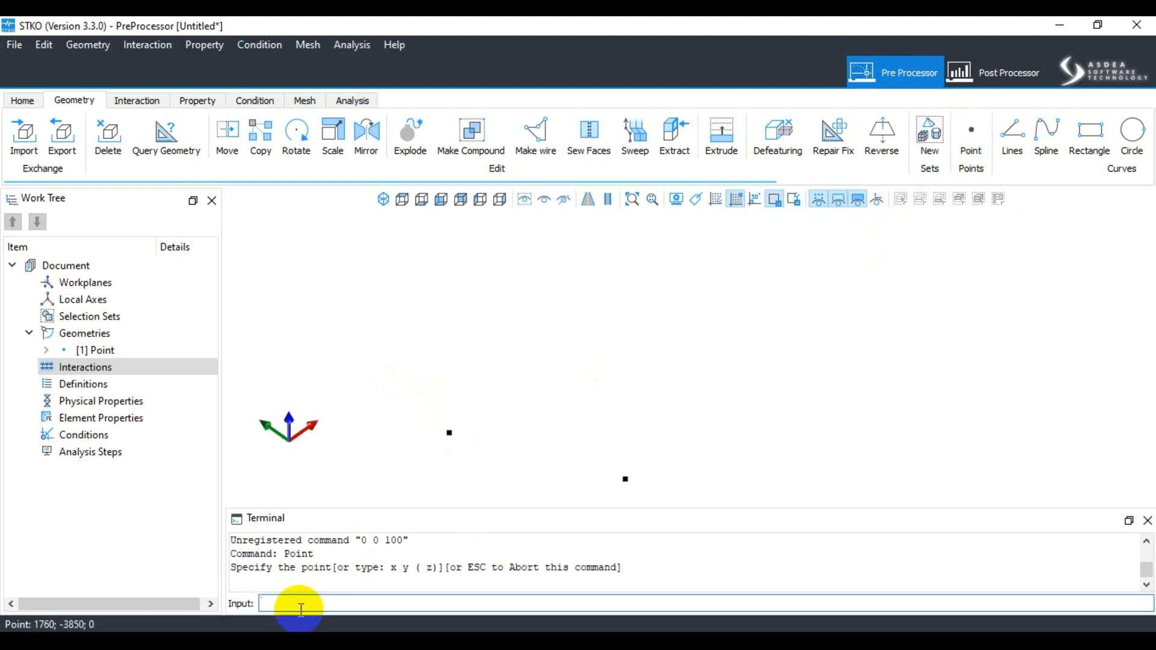
{"action": "type", "text": "0 100 0"}
{"action": "key", "text": "Return"}
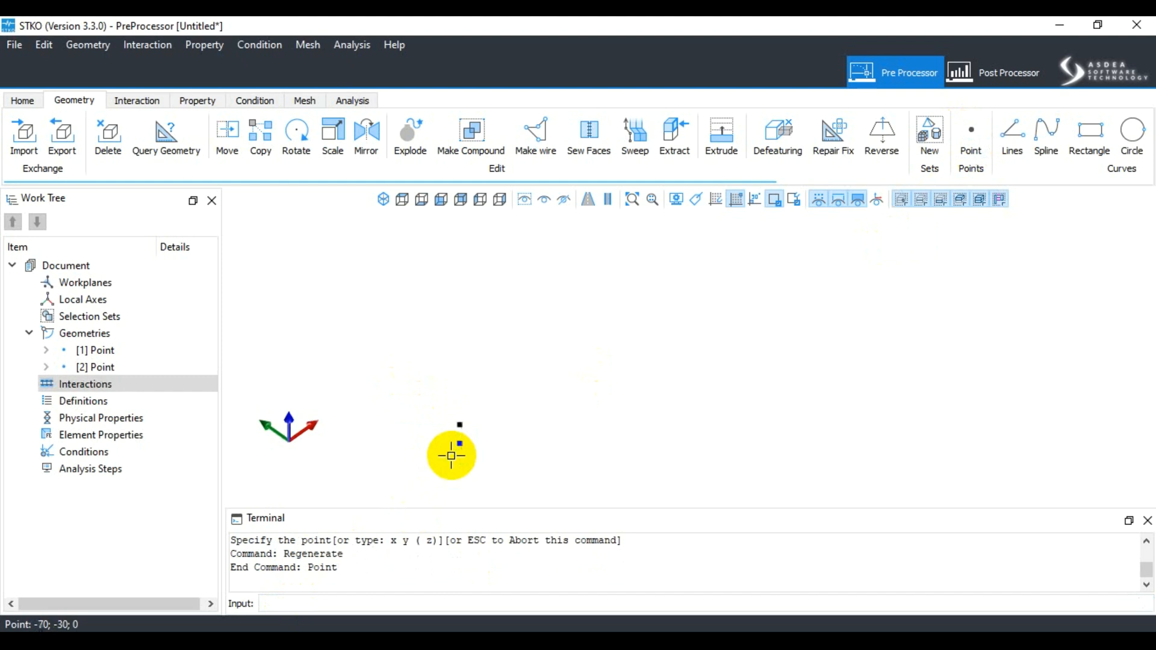
{"action": "scroll", "coordinate": [410, 417], "scroll_direction": "up", "scroll_amount": 4}
{"action": "scroll", "coordinate": [410, 419], "scroll_direction": "up", "scroll_amount": 1}
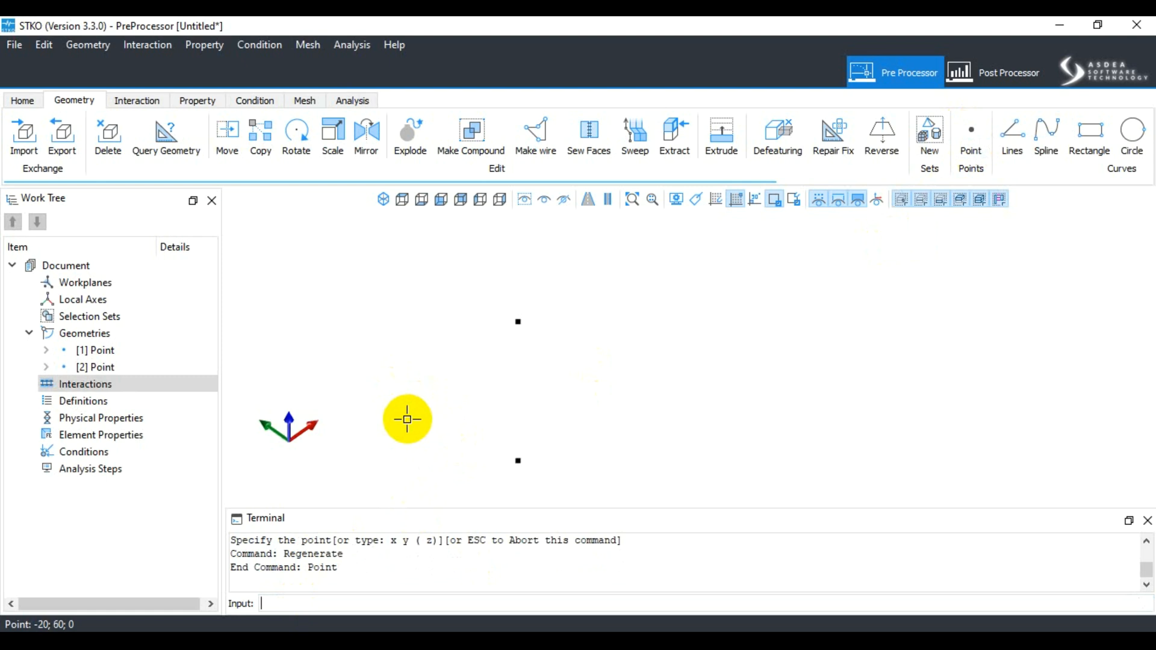
Step: Create two more geometry points at coordinates 50 0 0 and 50 0 100
{"action": "left_click", "coordinate": [970, 155]}
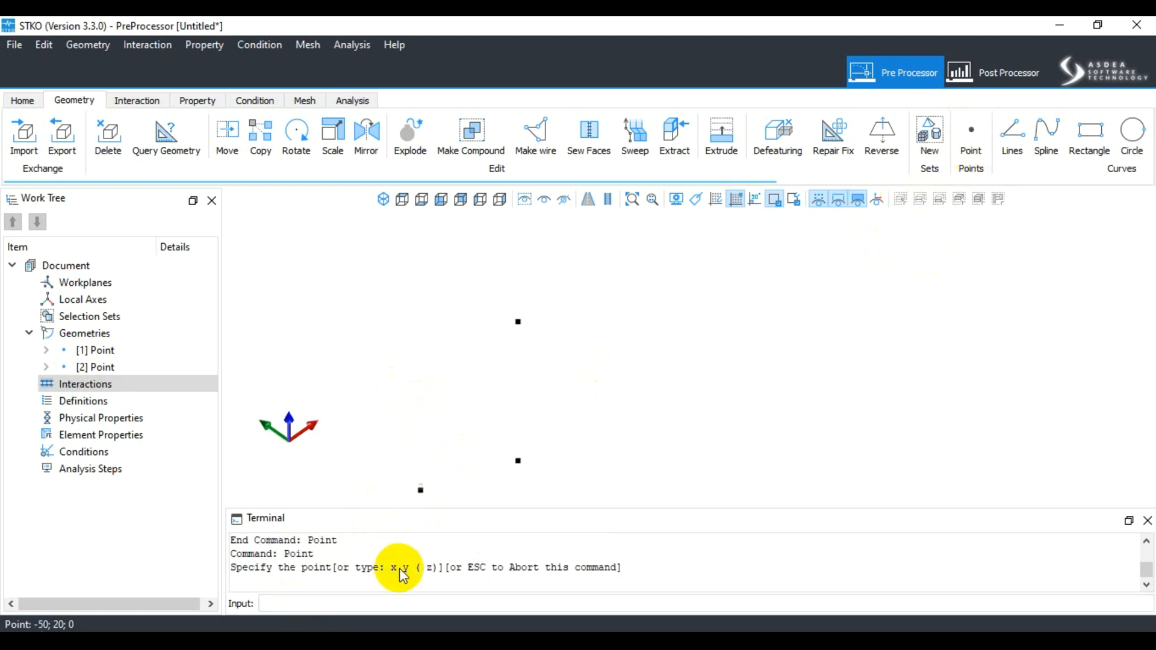
{"action": "left_click", "coordinate": [367, 602]}
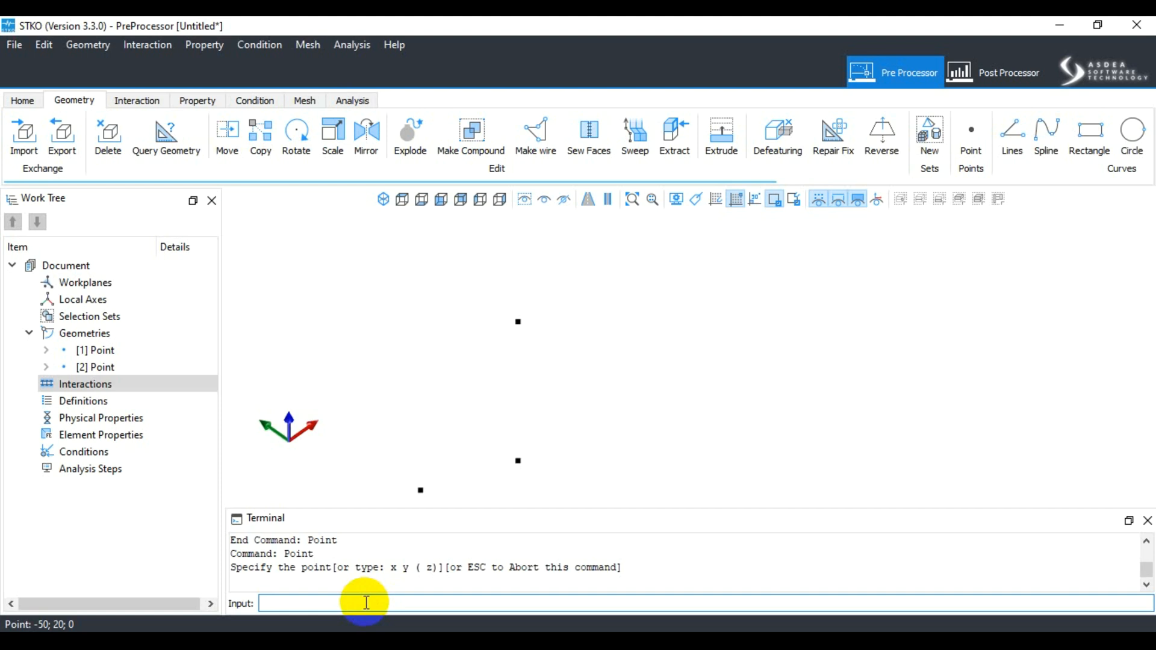
{"action": "type", "text": "50 0 0"}
{"action": "key", "text": "Return"}
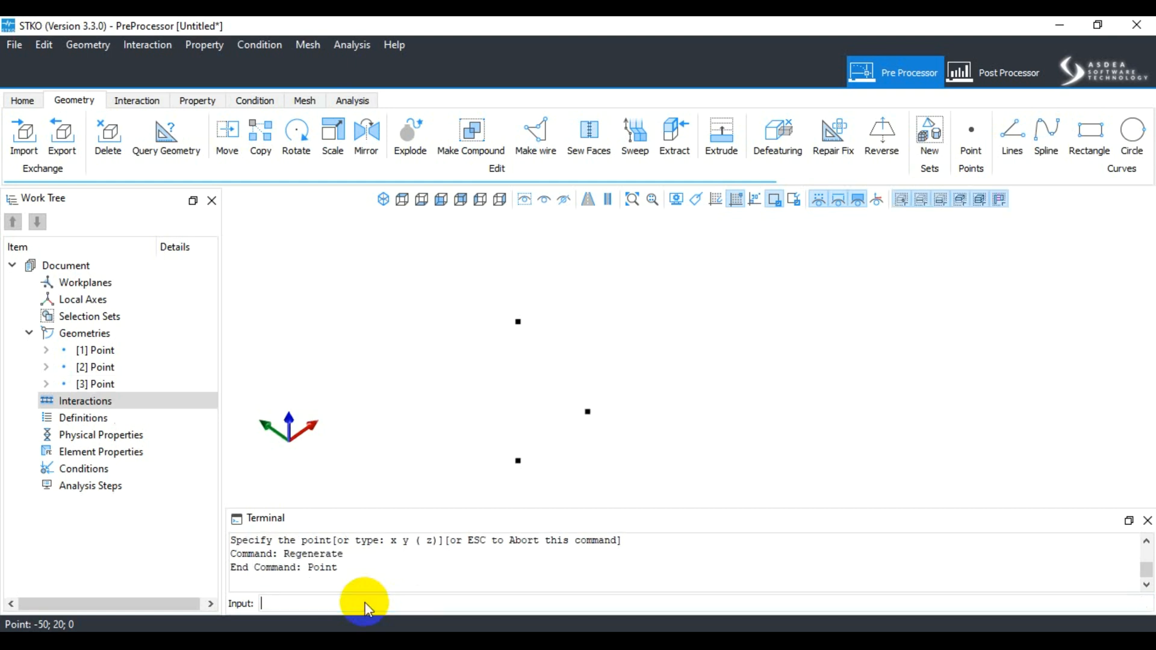
{"action": "left_click", "coordinate": [971, 128]}
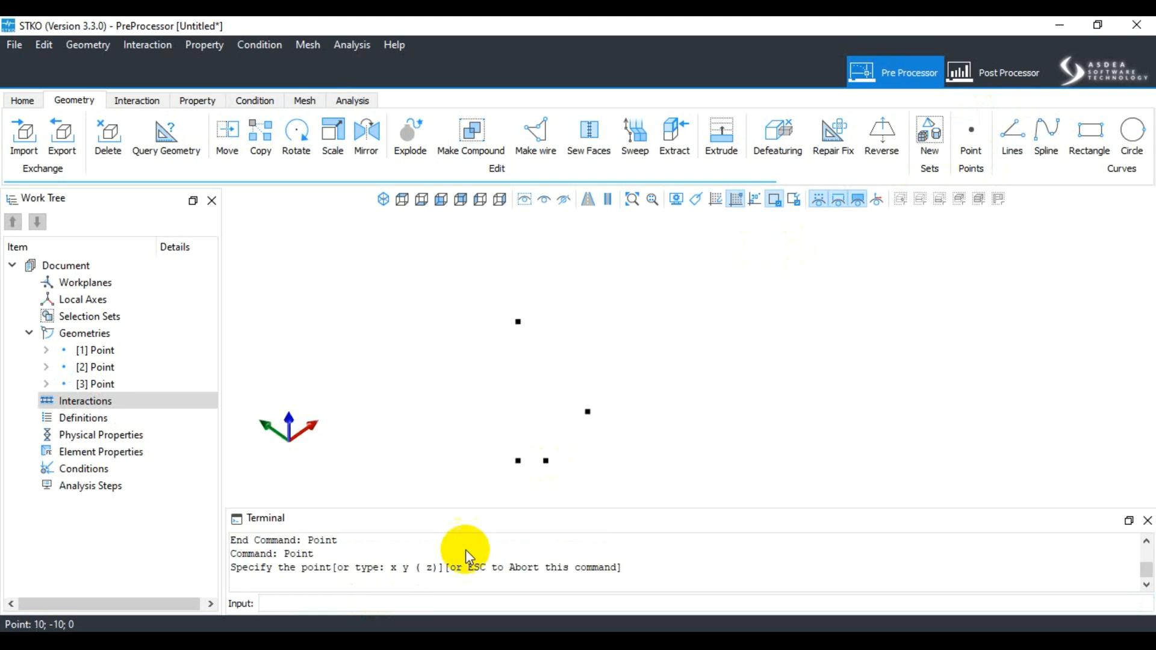
{"action": "left_click", "coordinate": [337, 604]}
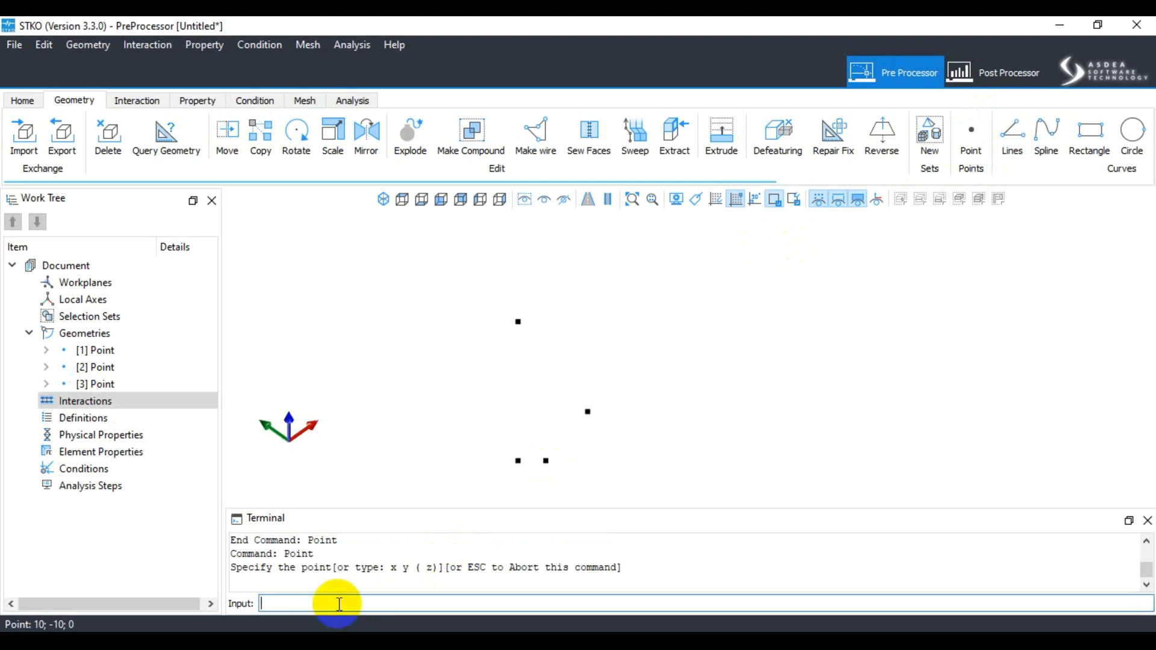
{"action": "type", "text": "50 0 100"}
{"action": "key", "text": "Return"}
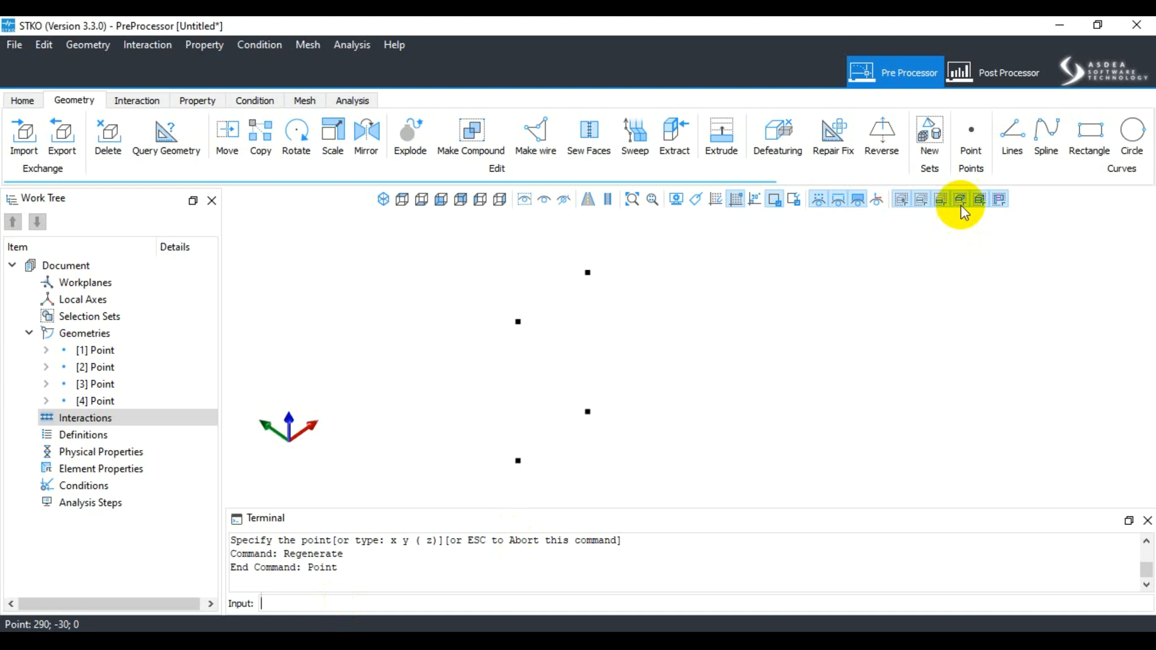
Step: Draw a vertical line from 100 0 0 to 100 0 100 with the Lines command and finalize it
{"action": "left_click", "coordinate": [1007, 138]}
{"action": "left_click", "coordinate": [322, 605]}
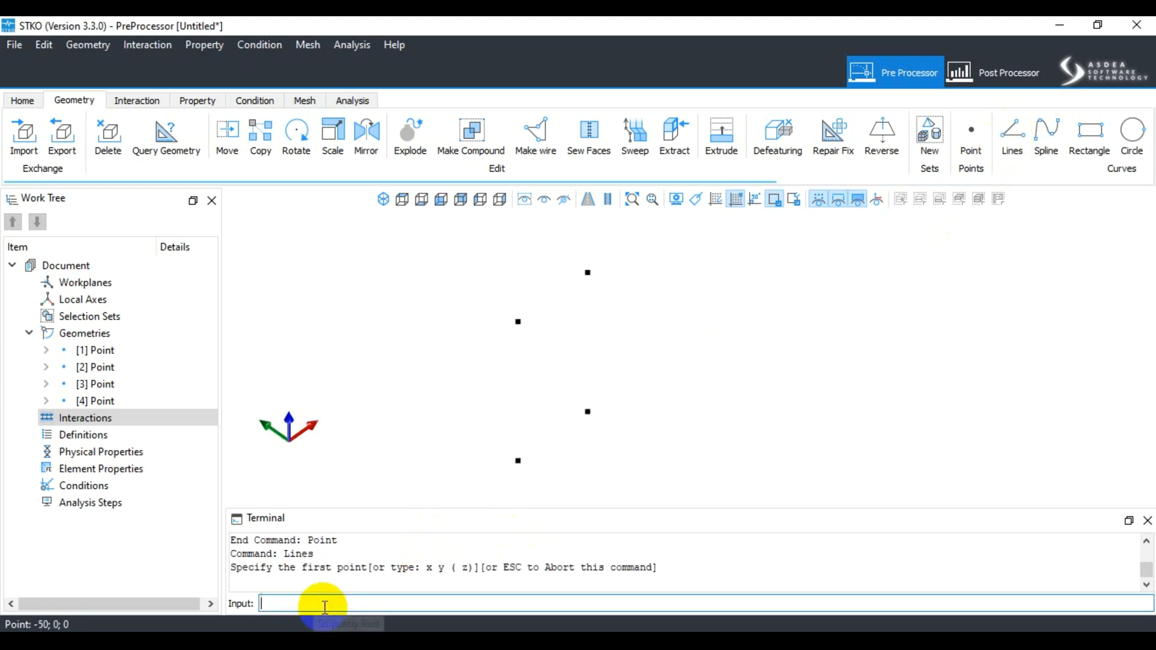
{"action": "type", "text": "100 0 0"}
{"action": "key", "text": "Return"}
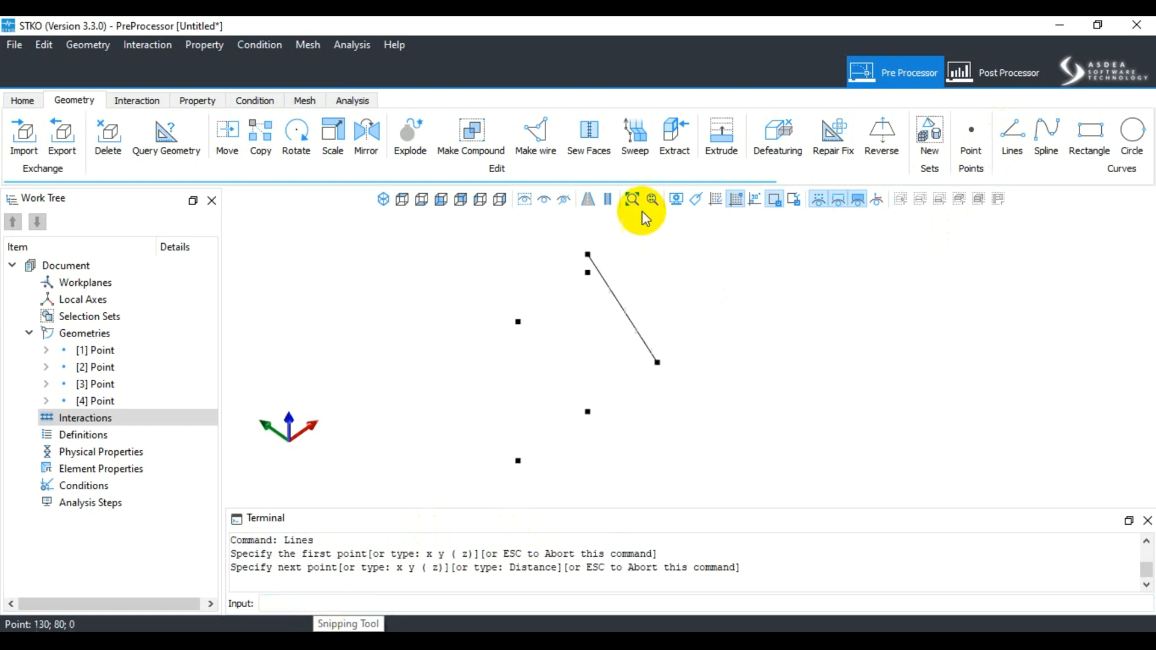
{"action": "type", "text": "100 0 10"}
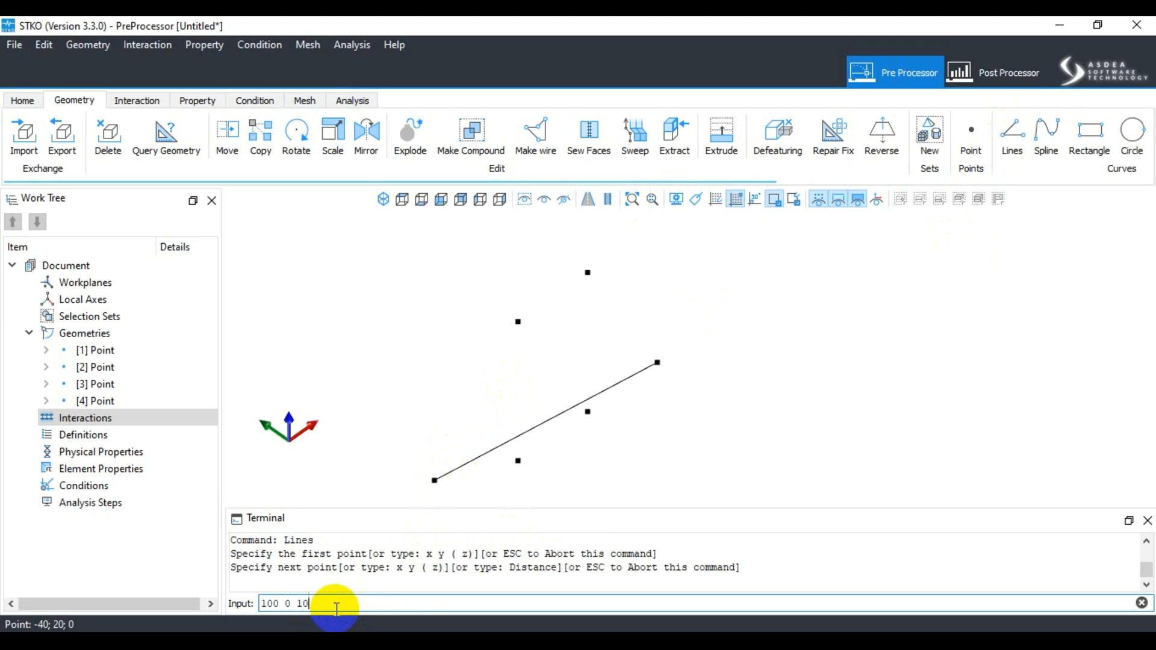
{"action": "key", "text": "Return"}
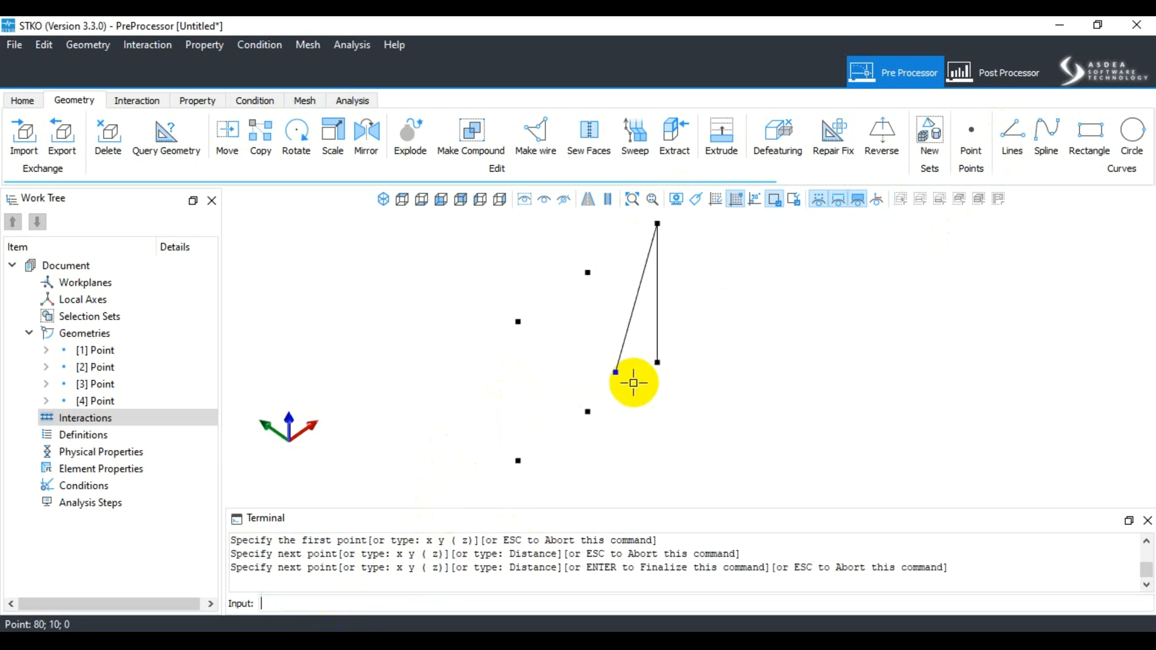
{"action": "key", "text": "Return"}
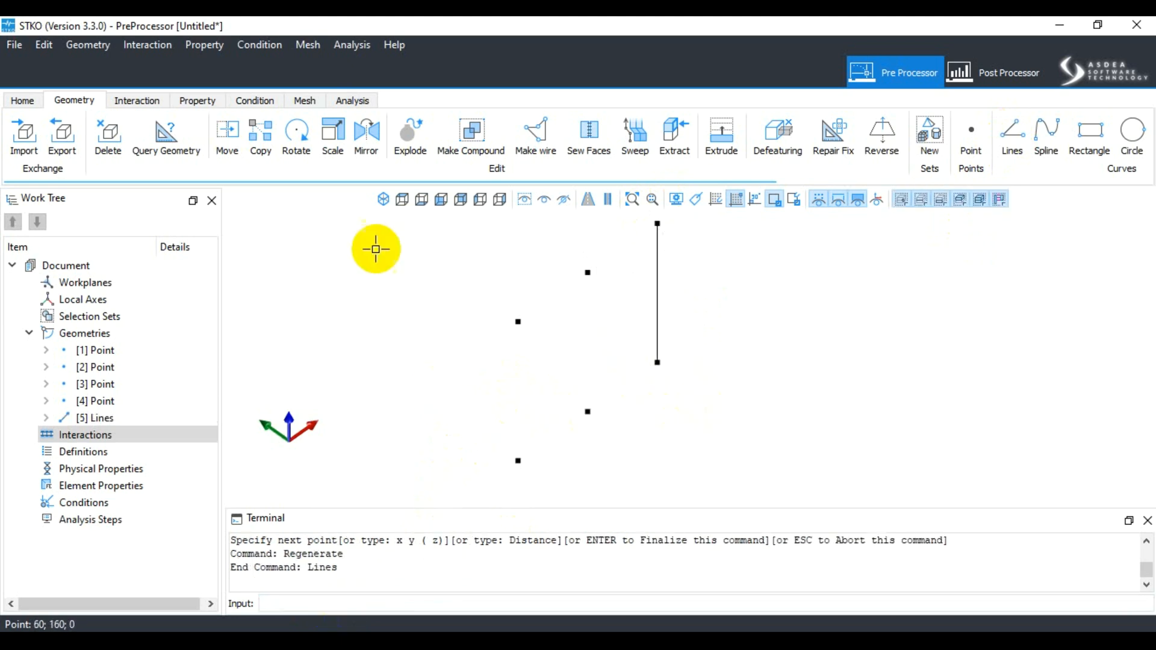
Step: Try to draw another line with the Lines command, starting from 150 0 0
{"action": "left_click", "coordinate": [440, 199]}
{"action": "scroll", "coordinate": [421, 464], "scroll_direction": "down", "scroll_amount": 3}
{"action": "scroll", "coordinate": [762, 352], "scroll_direction": "up", "scroll_amount": 1}
{"action": "scroll", "coordinate": [762, 352], "scroll_direction": "up", "scroll_amount": 1}
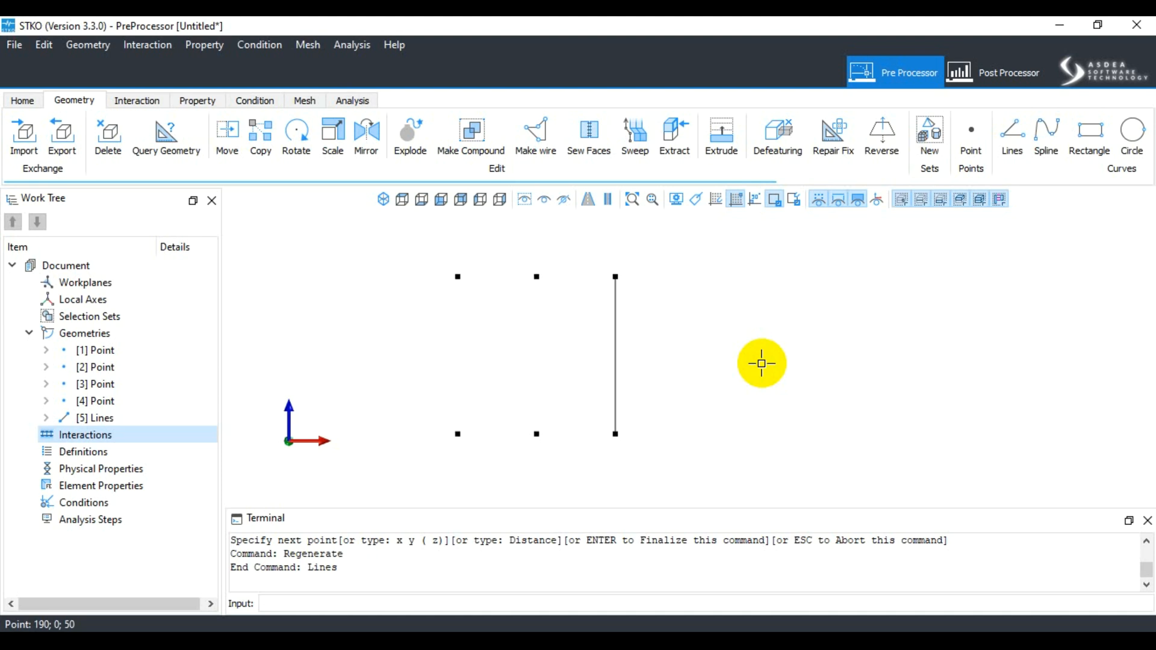
{"action": "left_click", "coordinate": [1012, 130]}
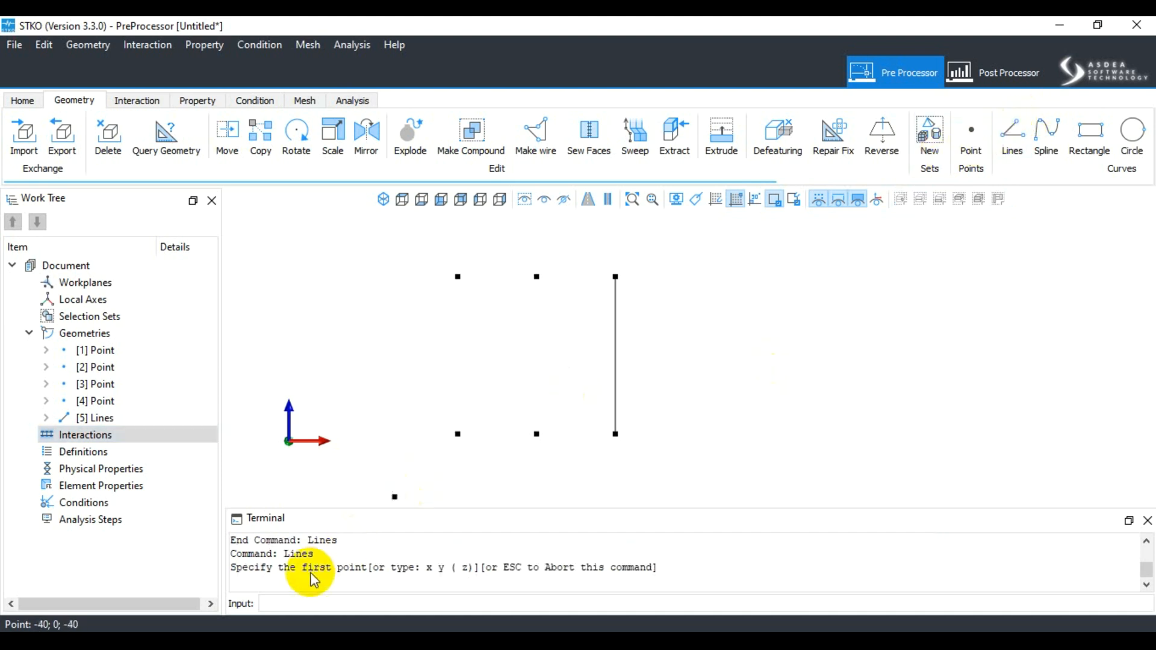
{"action": "left_click", "coordinate": [309, 600]}
{"action": "type", "text": "1"}
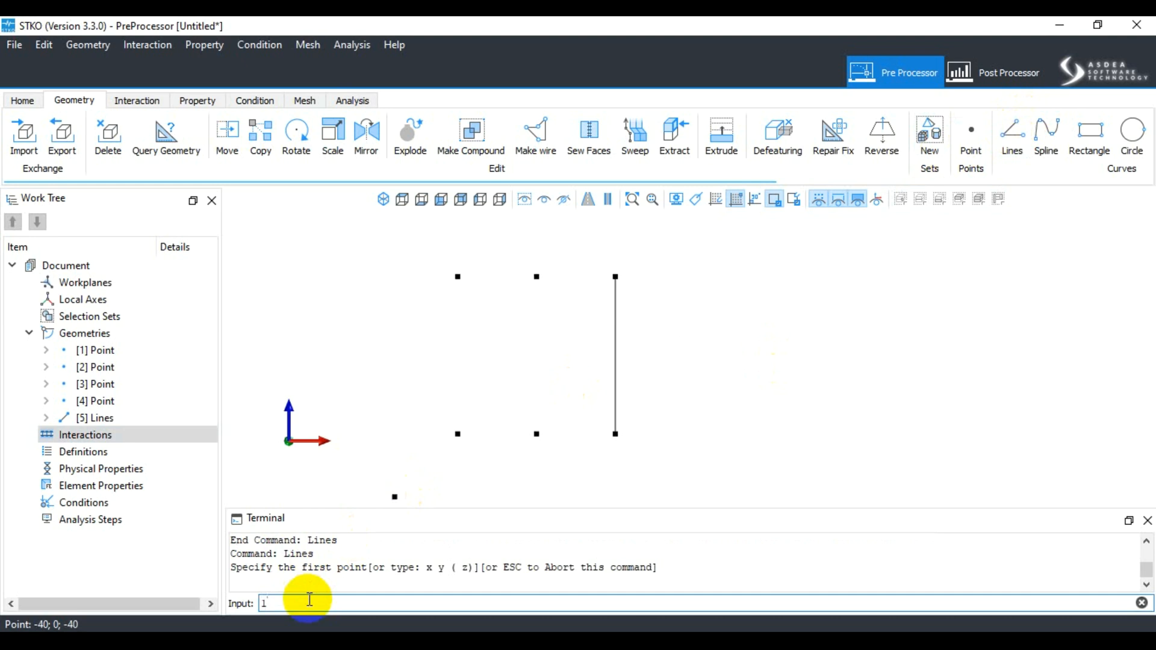
{"action": "type", "text": "50 0 0"}
{"action": "key", "text": "Return"}
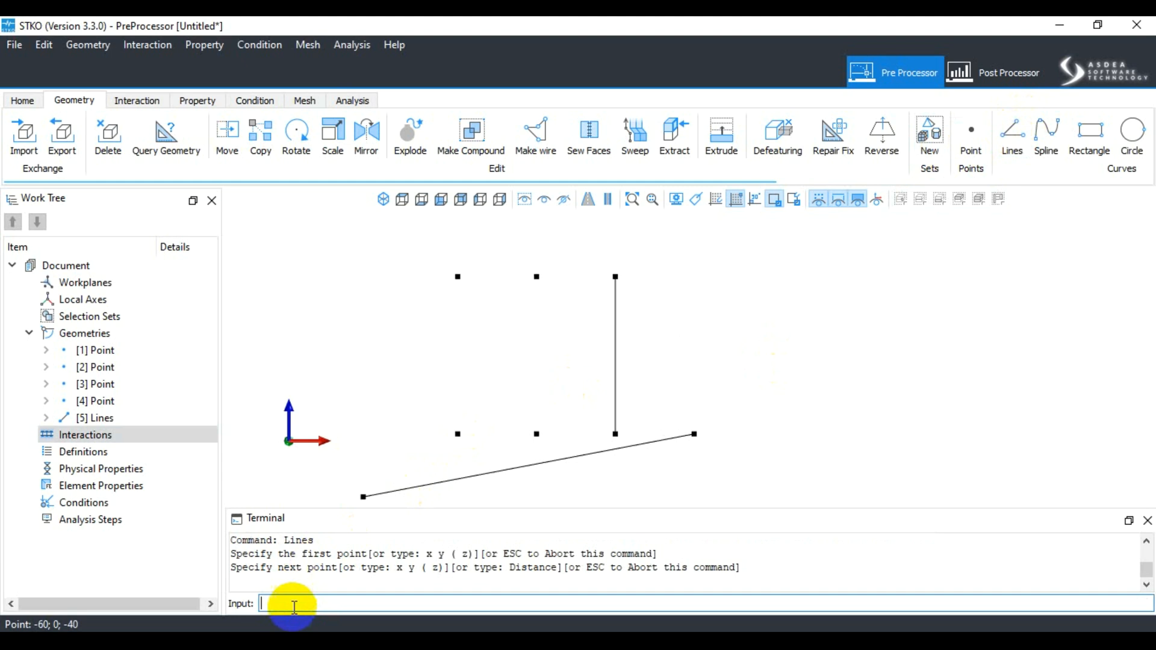
{"action": "type", "text": "150 0 150"}
{"action": "key", "text": "Return"}
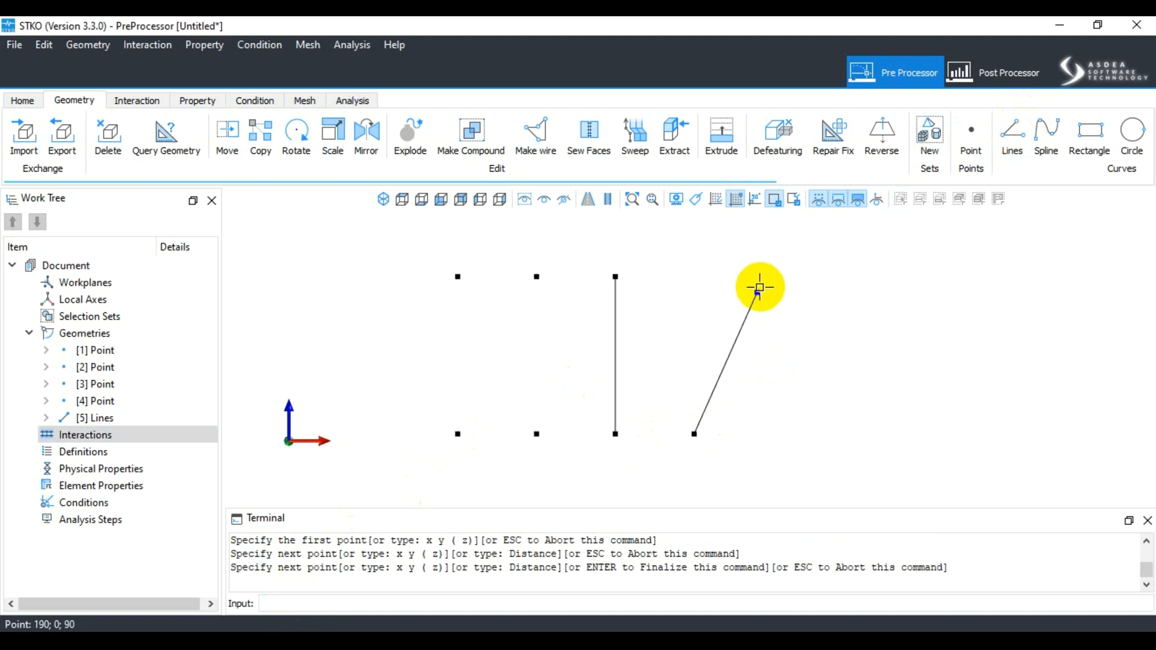
{"action": "left_click", "coordinate": [383, 198]}
{"action": "scroll", "coordinate": [641, 416], "scroll_direction": "down", "scroll_amount": 3}
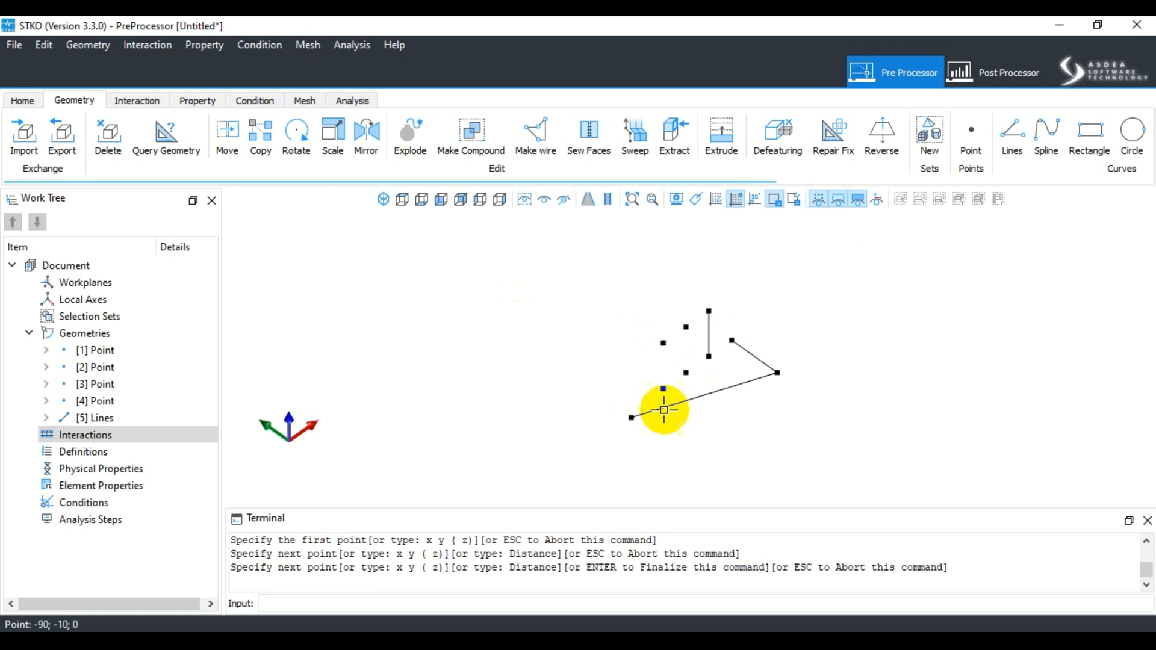
Step: Finalize the misdrawn line starting at 150 0 0 and delete it
{"action": "key", "text": "ctrl+z"}
{"action": "right_click", "coordinate": [775, 328]}
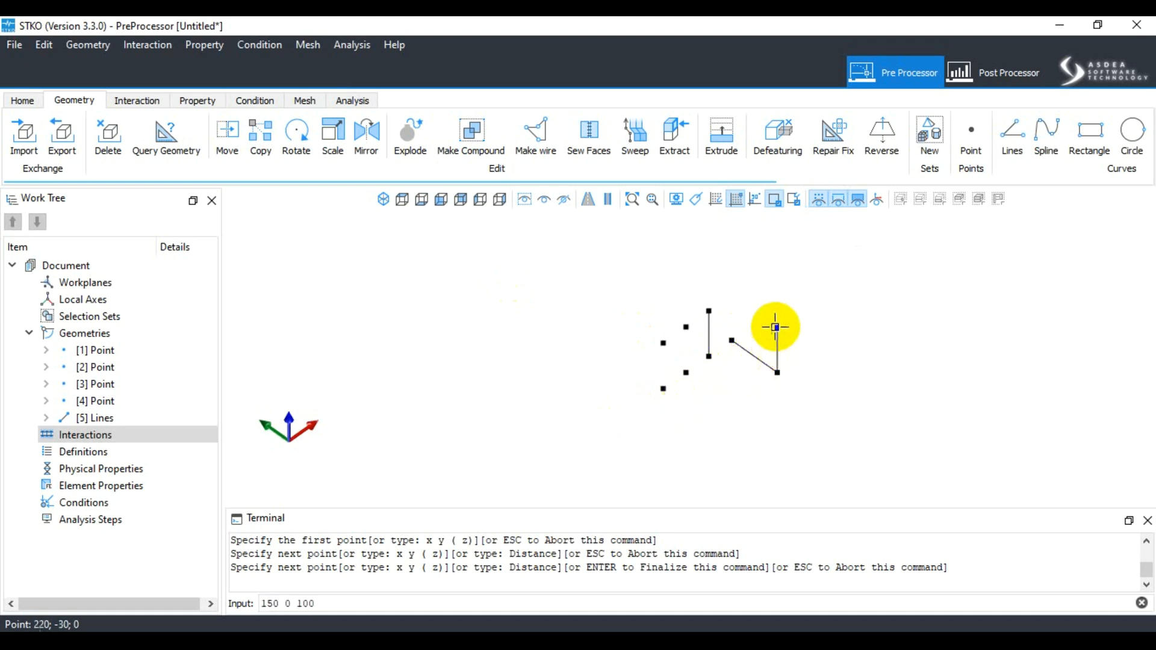
{"action": "left_click", "coordinate": [769, 365]}
{"action": "key", "text": "Delete"}
Step: Draw a vertical line from 150 0 0 to 150 0 100 with the Lines command and finalize it
{"action": "left_click", "coordinate": [1010, 131]}
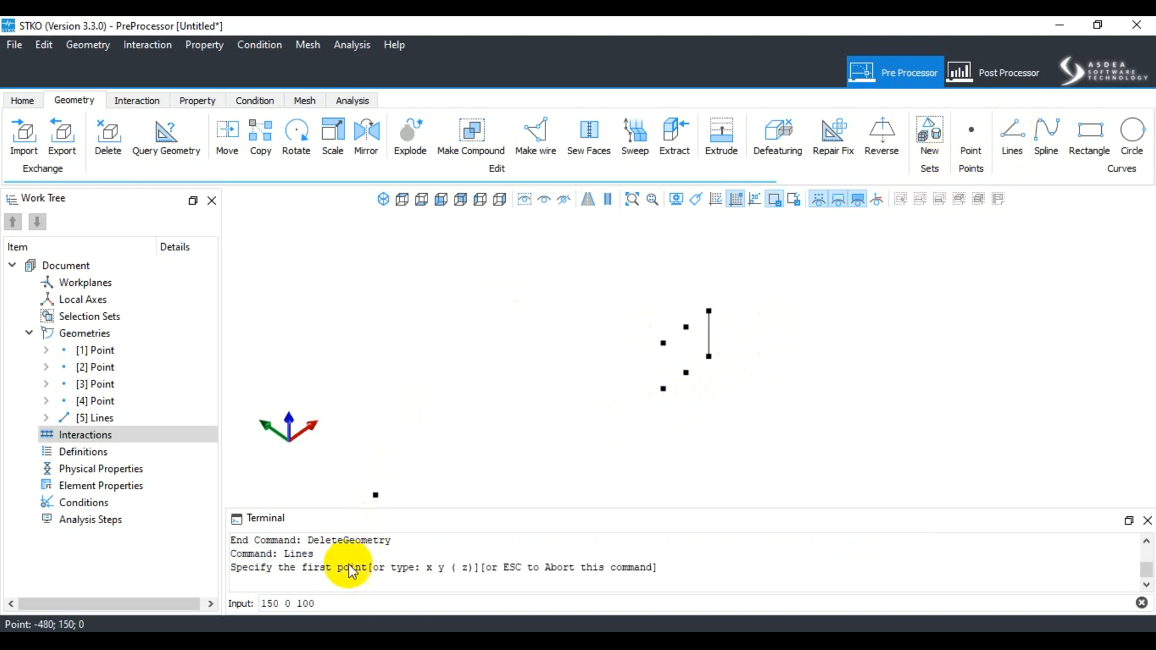
{"action": "left_click_drag", "start_coordinate": [335, 602], "coordinate": [237, 602]}
{"action": "type", "text": "150 0 0"}
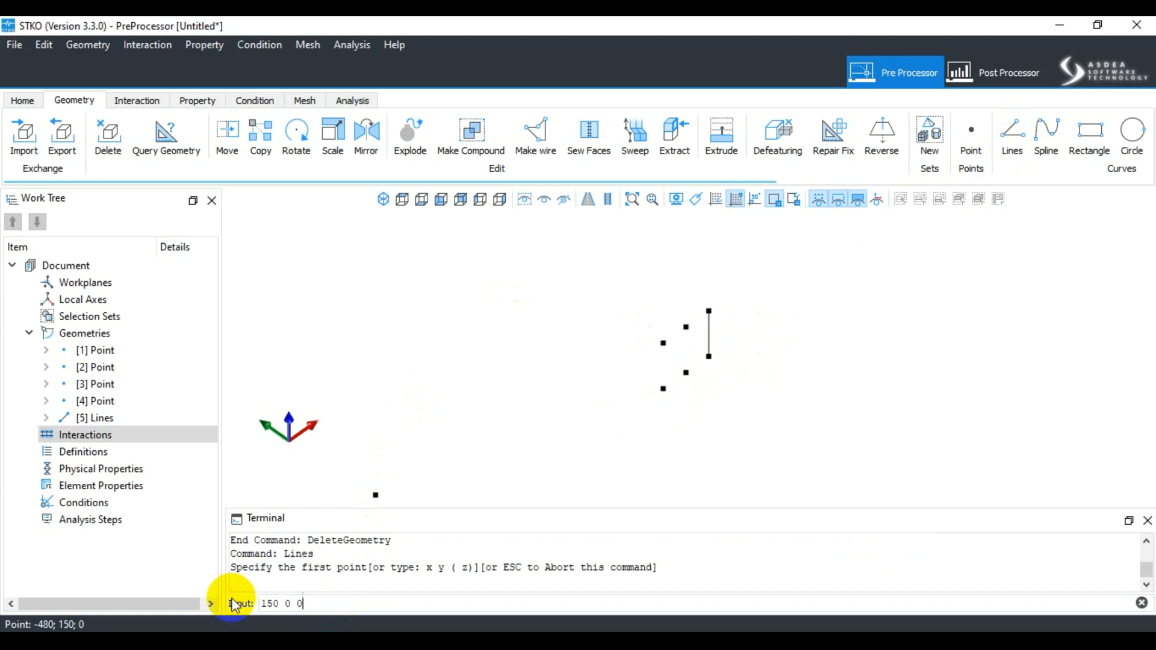
{"action": "key", "text": "Return"}
{"action": "left_click", "coordinate": [259, 602]}
{"action": "type", "text": "150 0 100"}
{"action": "key", "text": "Return"}
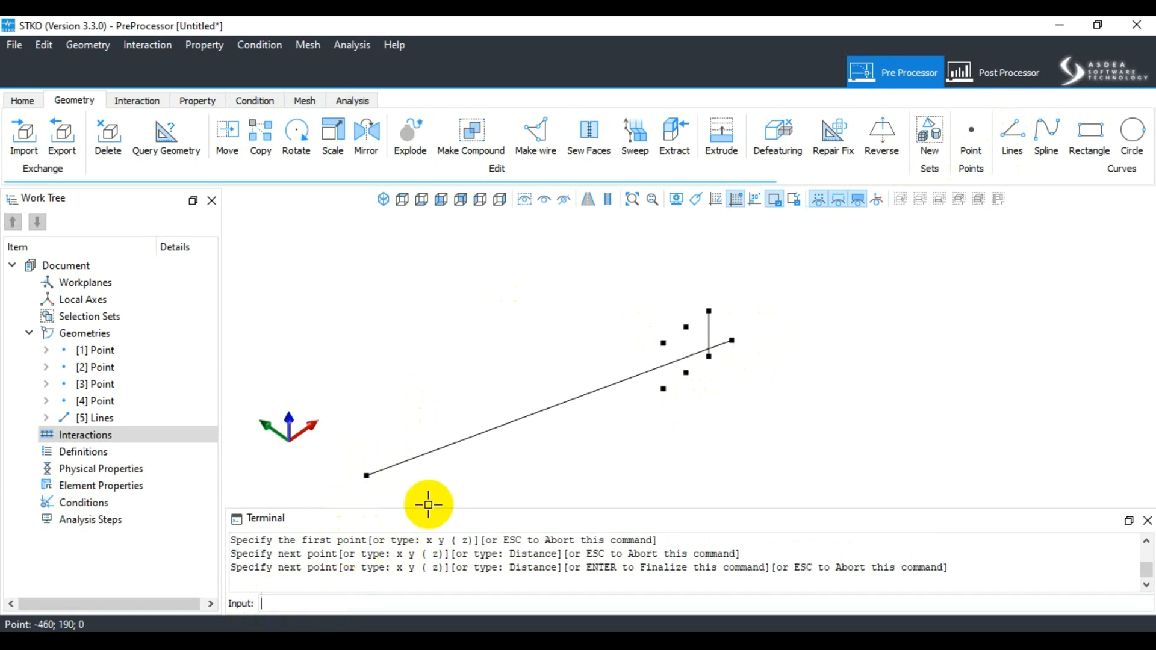
{"action": "key", "text": "Return"}
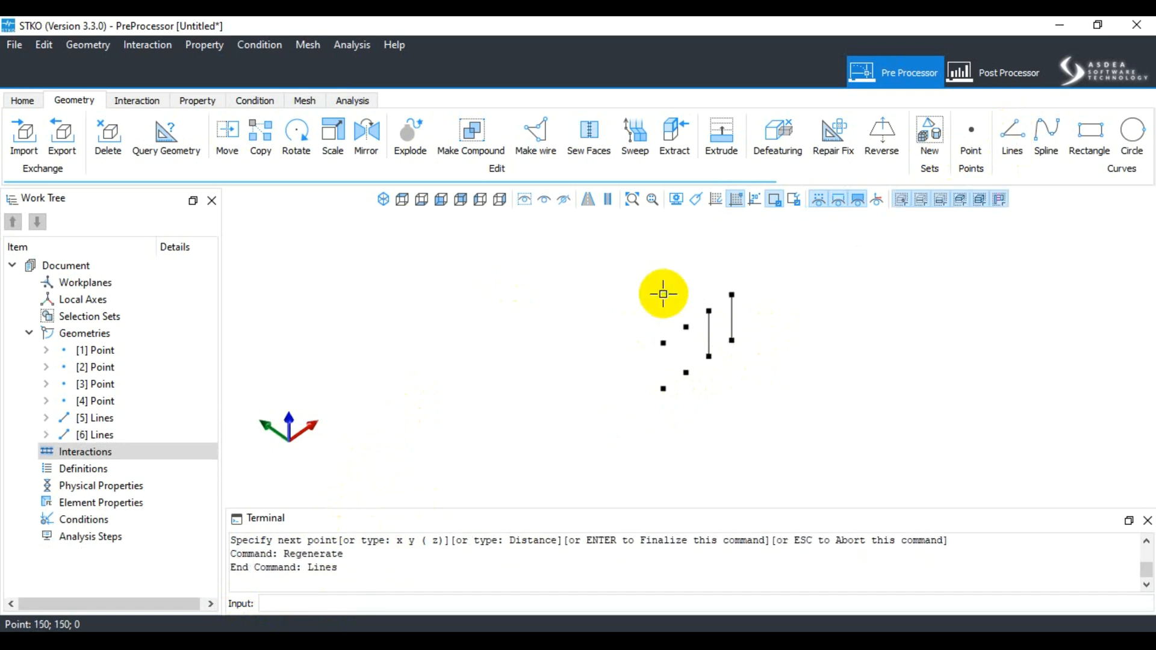
Step: Show the geometry in front view and switch to the interaction commands
{"action": "left_click", "coordinate": [441, 199]}
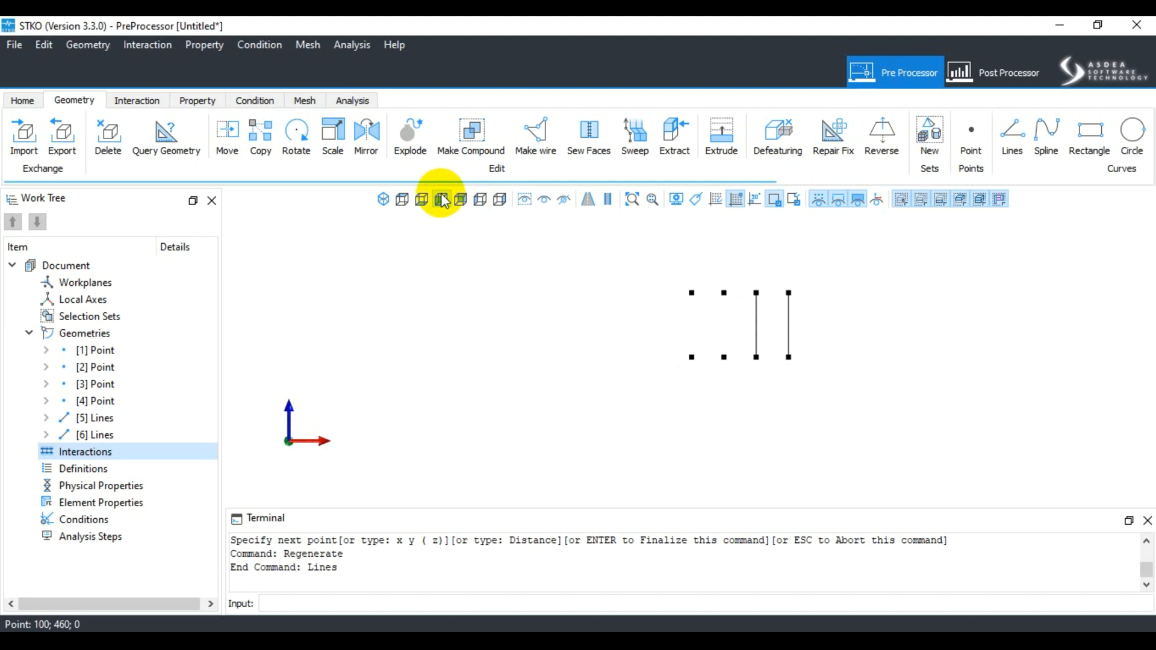
{"action": "scroll", "coordinate": [656, 328], "scroll_direction": "up", "scroll_amount": 5}
{"action": "scroll", "coordinate": [349, 418], "scroll_direction": "up", "scroll_amount": 4}
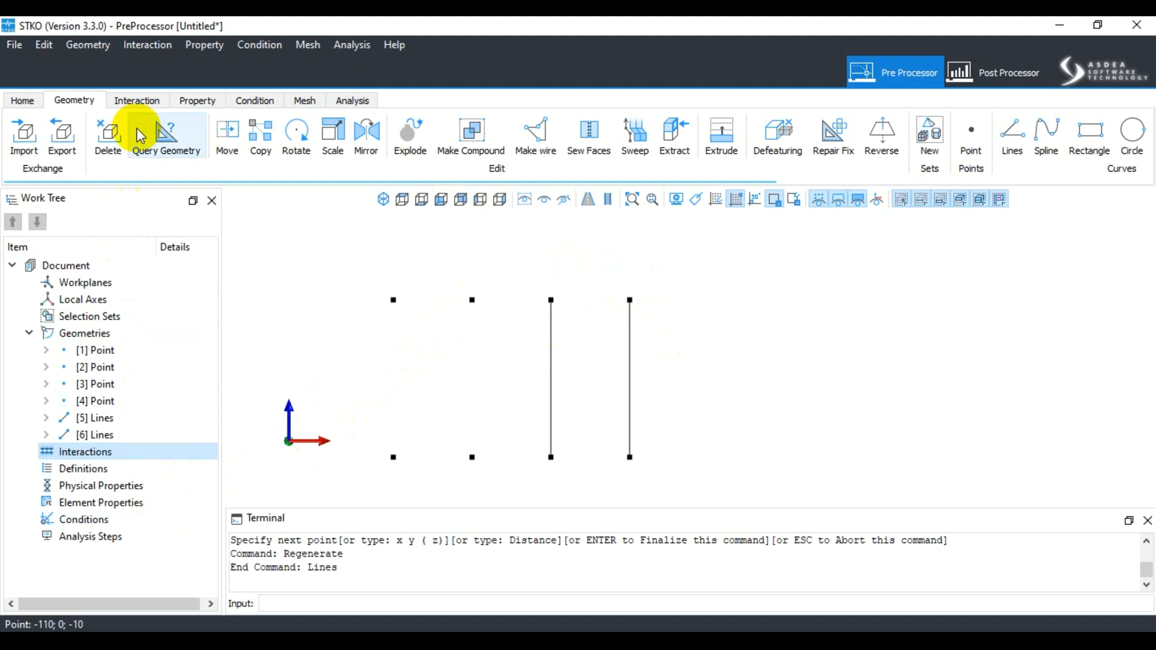
{"action": "left_click", "coordinate": [141, 103]}
{"action": "scroll", "coordinate": [681, 327], "scroll_direction": "down", "scroll_amount": 2}
{"action": "scroll", "coordinate": [408, 390], "scroll_direction": "up", "scroll_amount": 3}
{"action": "scroll", "coordinate": [359, 457], "scroll_direction": "down", "scroll_amount": 1}
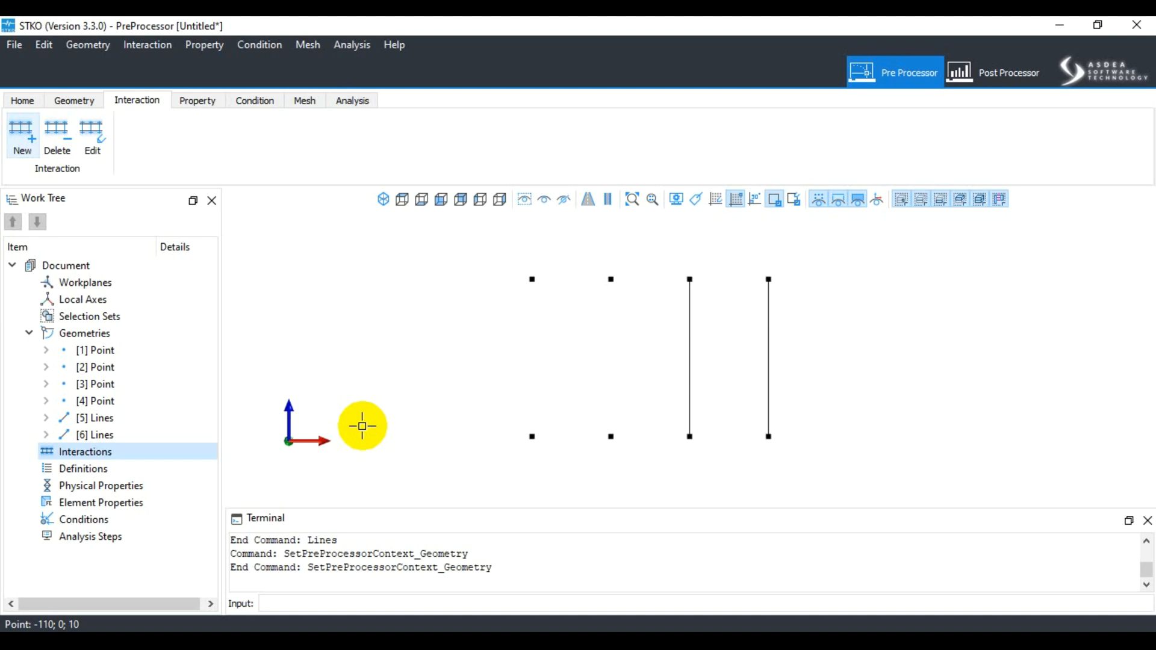
Step: Start a new interaction and examine the available interaction types and the description of Node to Node links
{"action": "left_click", "coordinate": [22, 137]}
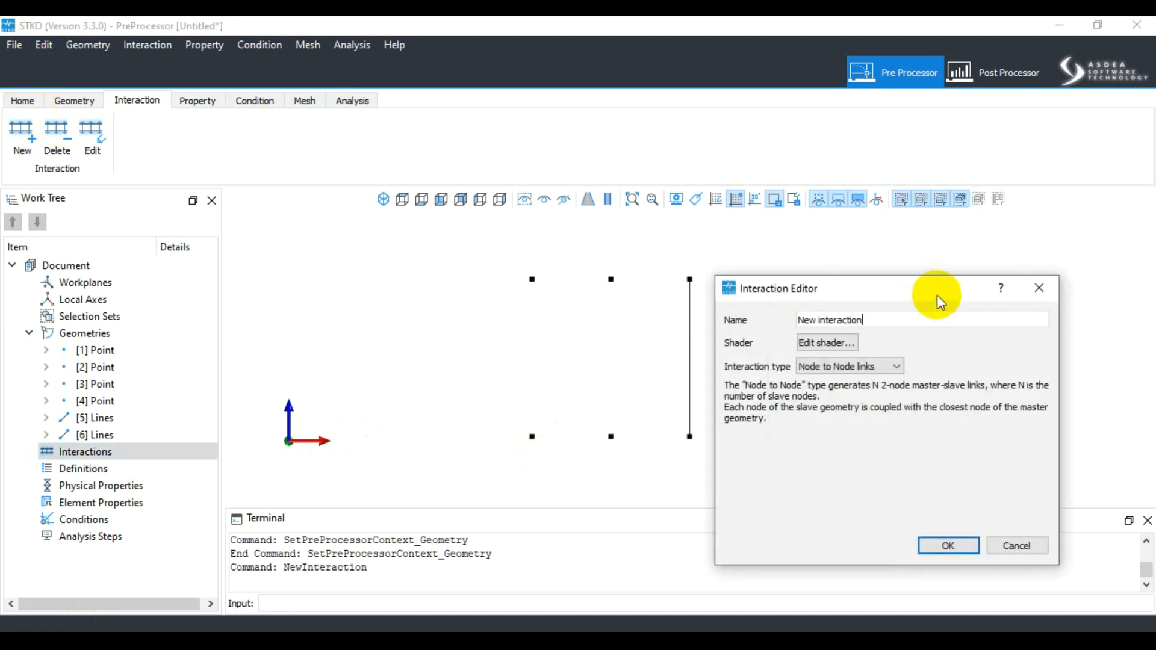
{"action": "left_click_drag", "start_coordinate": [938, 297], "coordinate": [920, 294]}
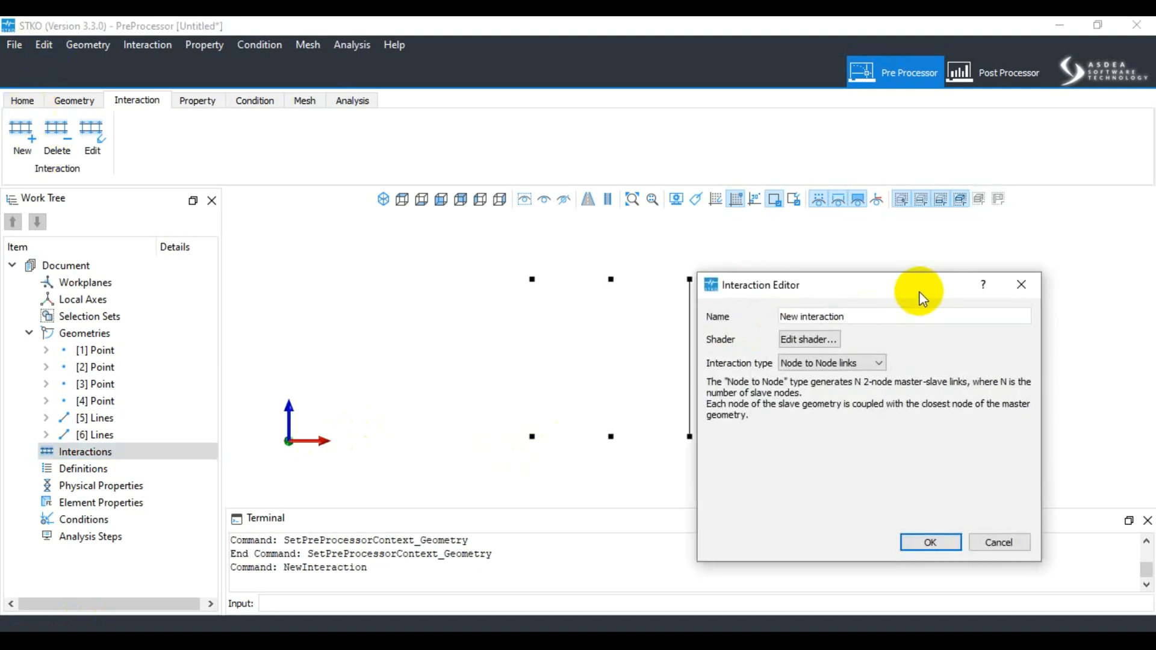
{"action": "left_click", "coordinate": [872, 363]}
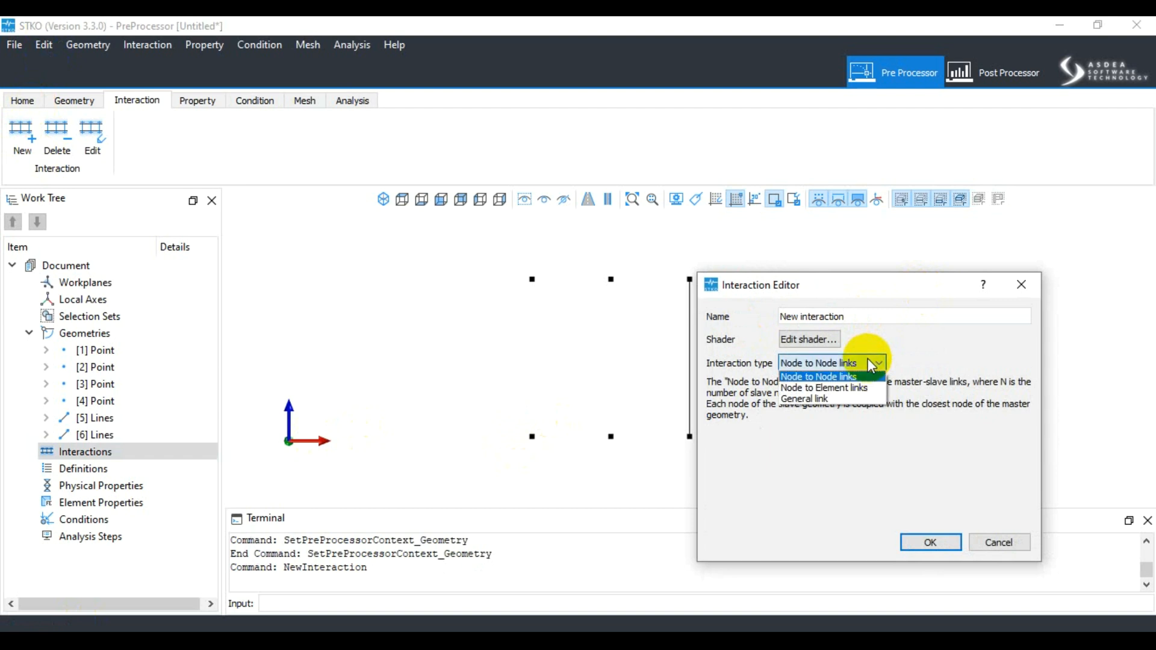
{"action": "left_click", "coordinate": [862, 285]}
{"action": "left_click_drag", "start_coordinate": [843, 291], "coordinate": [386, 129]}
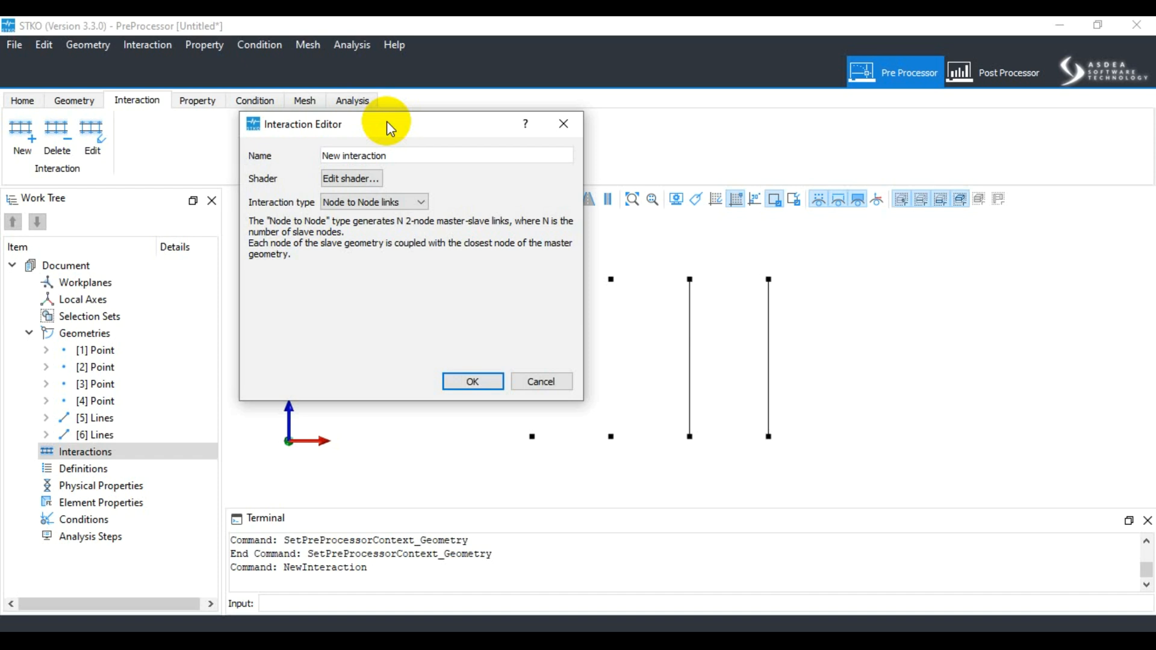
{"action": "left_click", "coordinate": [389, 204]}
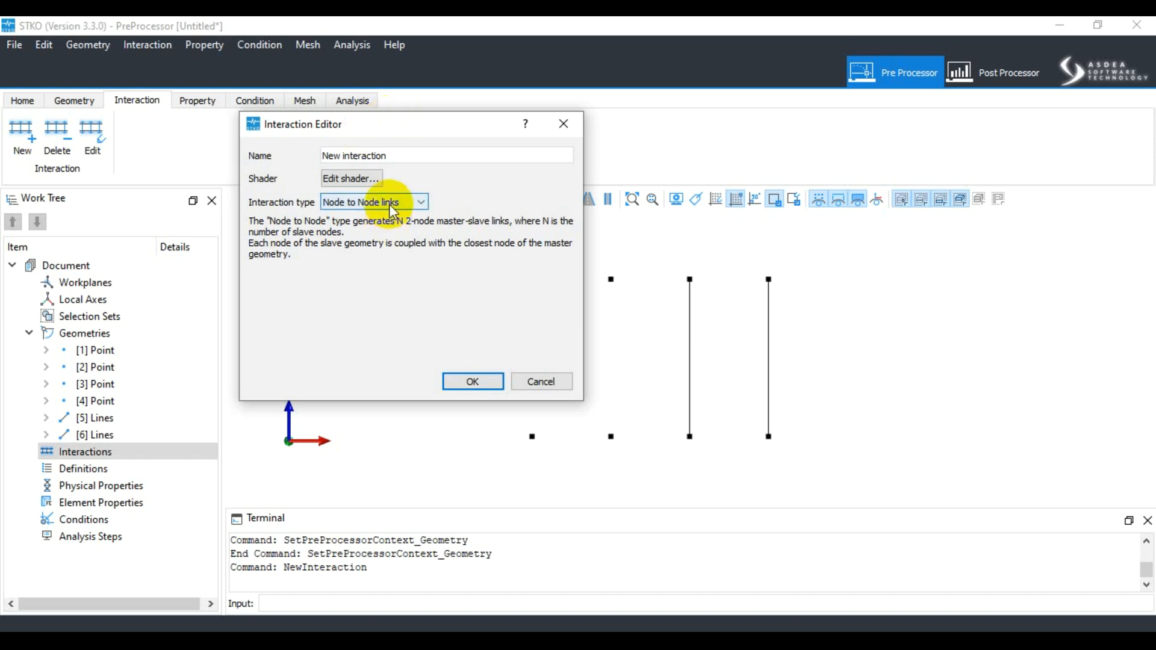
{"action": "left_click", "coordinate": [436, 112]}
{"action": "left_click_drag", "start_coordinate": [446, 120], "coordinate": [438, 185]}
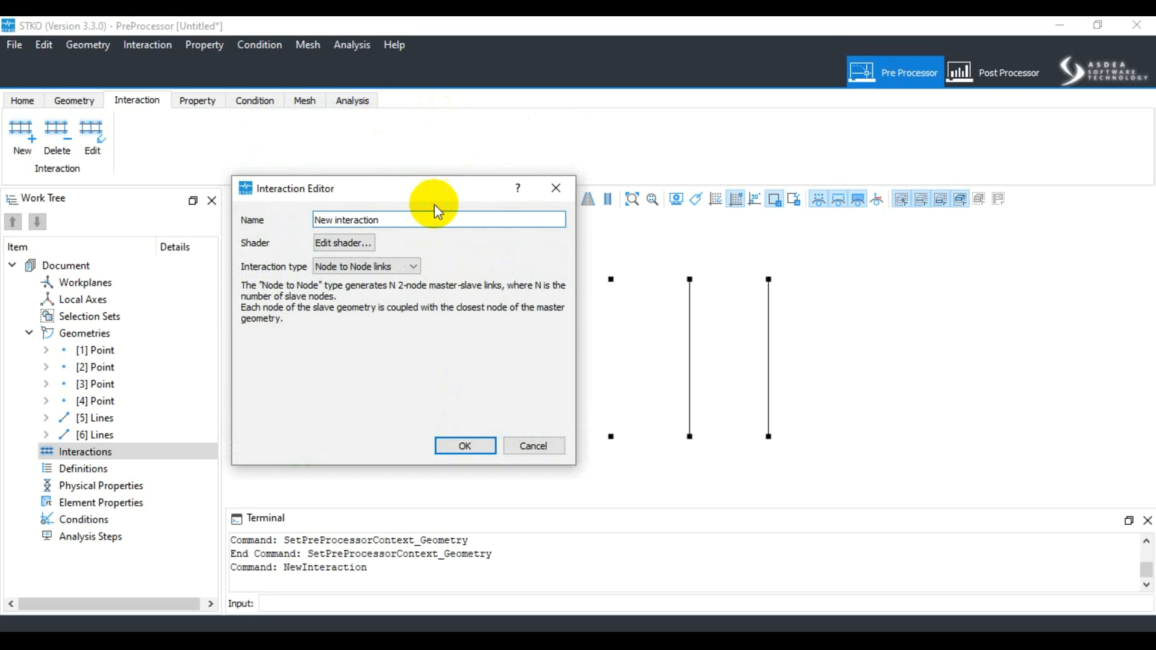
{"action": "left_click", "coordinate": [376, 266]}
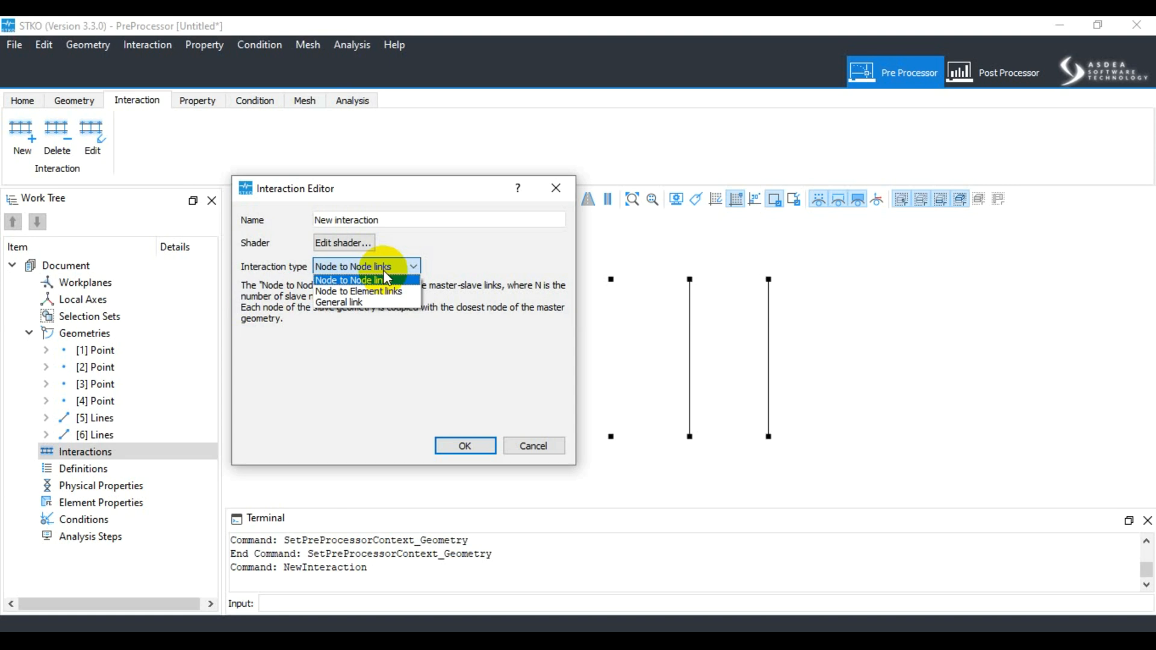
{"action": "left_click", "coordinate": [441, 191]}
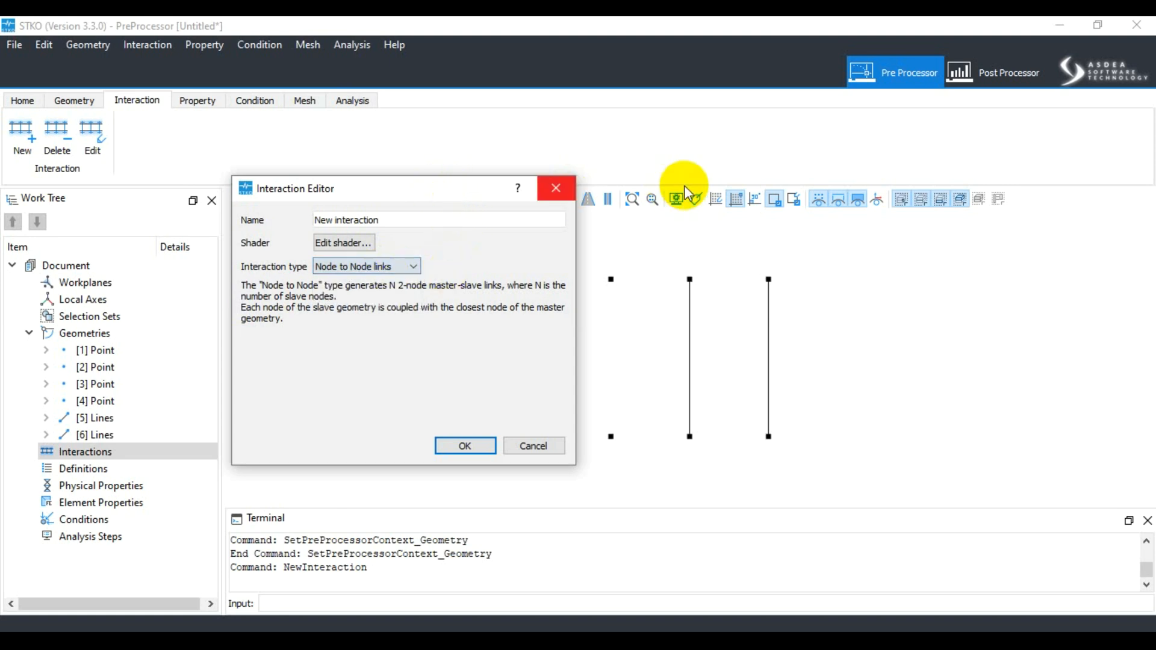
{"action": "left_click_drag", "start_coordinate": [416, 185], "coordinate": [297, 222]}
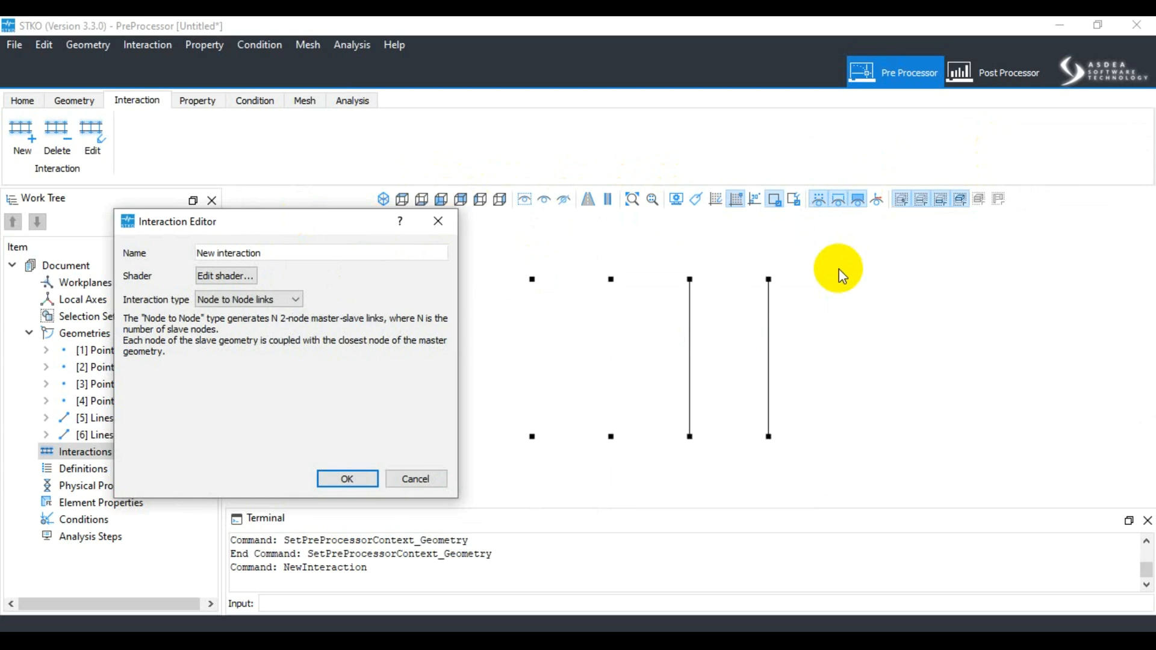
{"action": "left_click", "coordinate": [247, 298]}
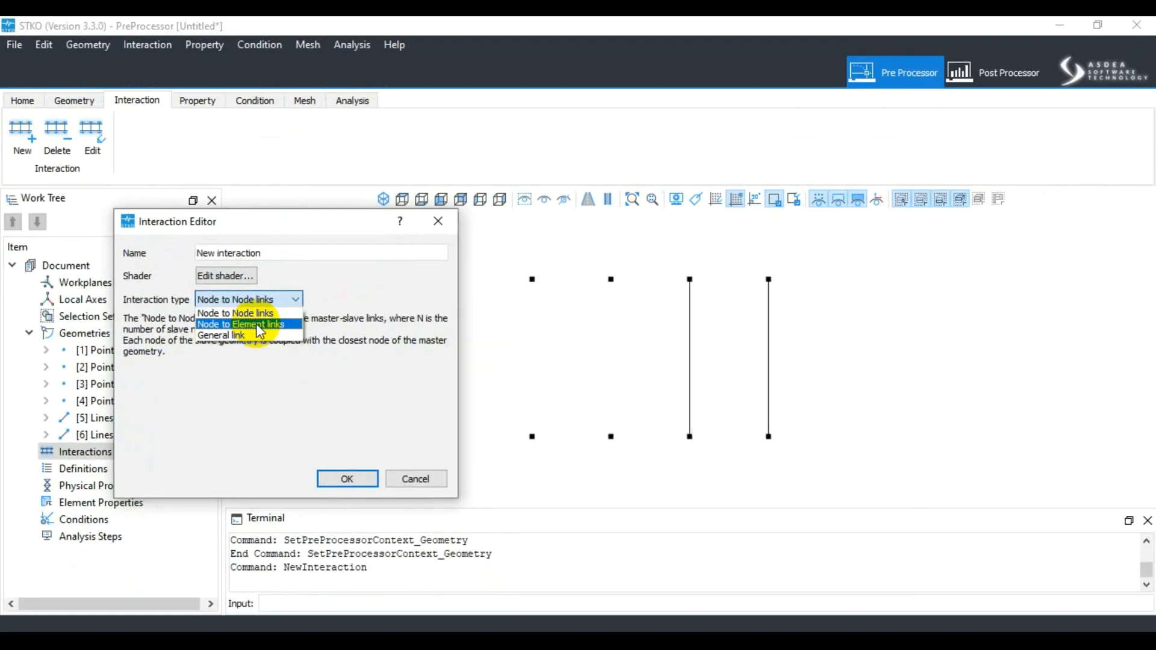
{"action": "left_click", "coordinate": [897, 274]}
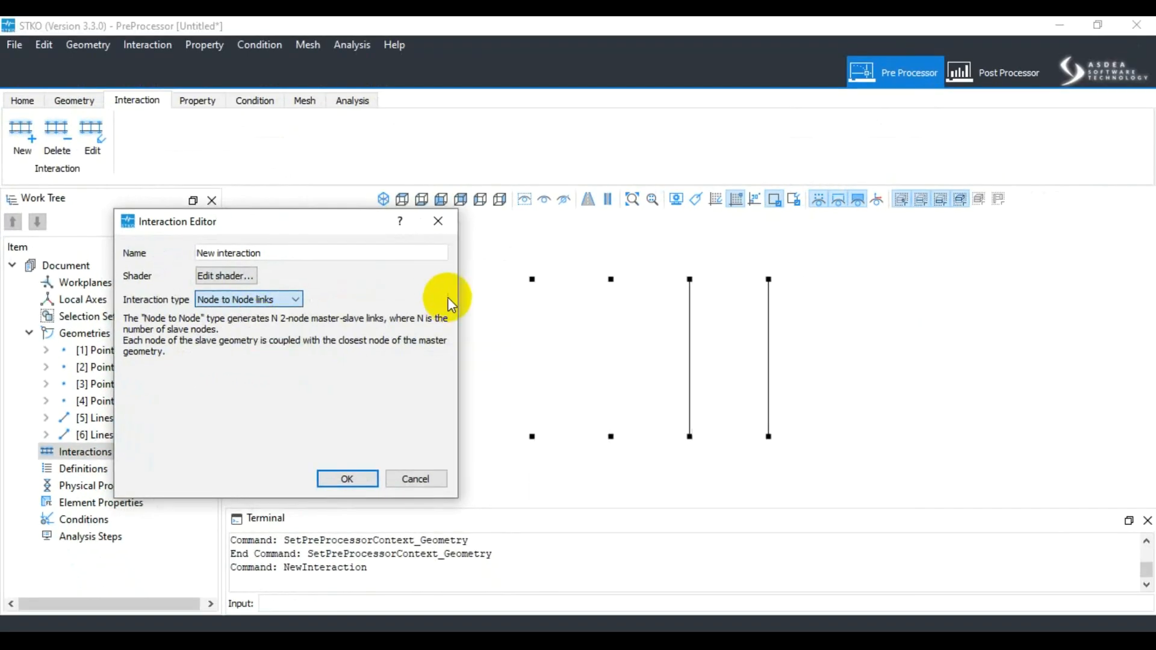
Step: Set the interaction type to General link to read its description, and discard the new interaction
{"action": "left_click", "coordinate": [241, 300]}
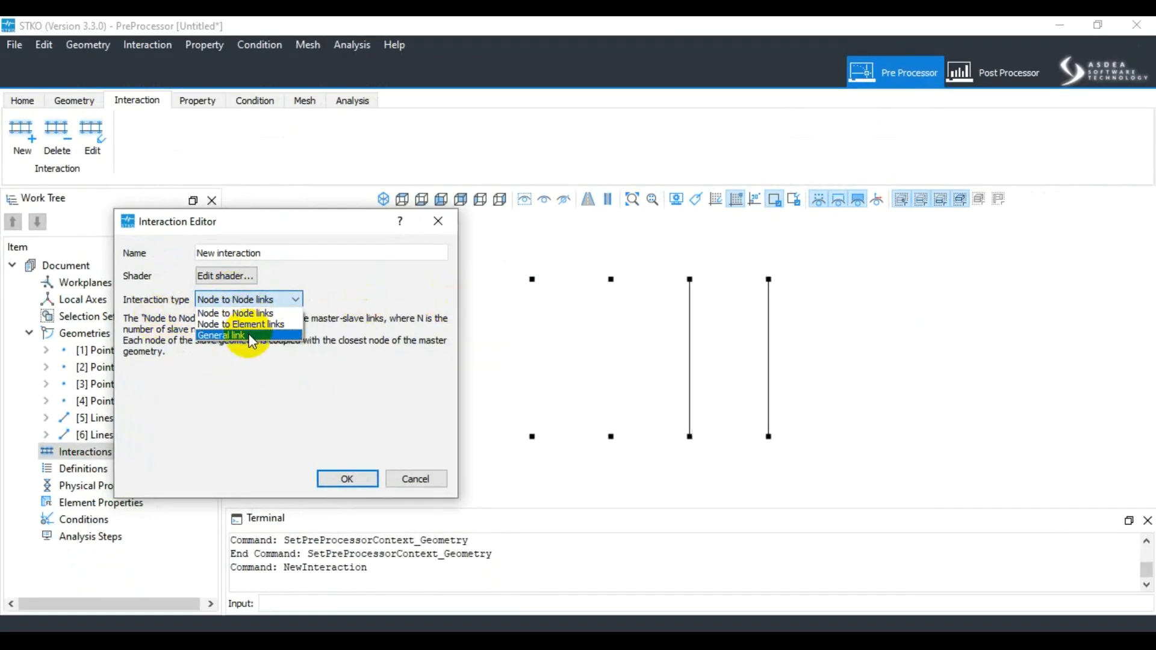
{"action": "left_click", "coordinate": [348, 256]}
{"action": "left_click_drag", "start_coordinate": [322, 222], "coordinate": [667, 273]}
{"action": "left_click", "coordinate": [587, 351]}
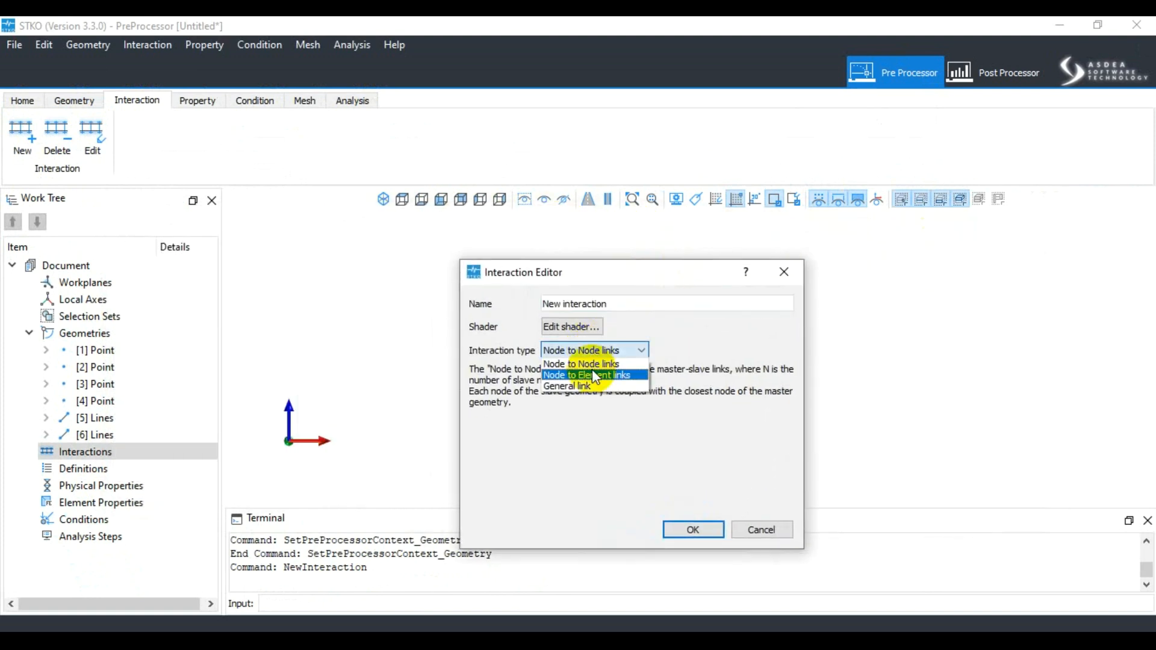
{"action": "left_click", "coordinate": [592, 384]}
{"action": "left_click", "coordinate": [583, 352]}
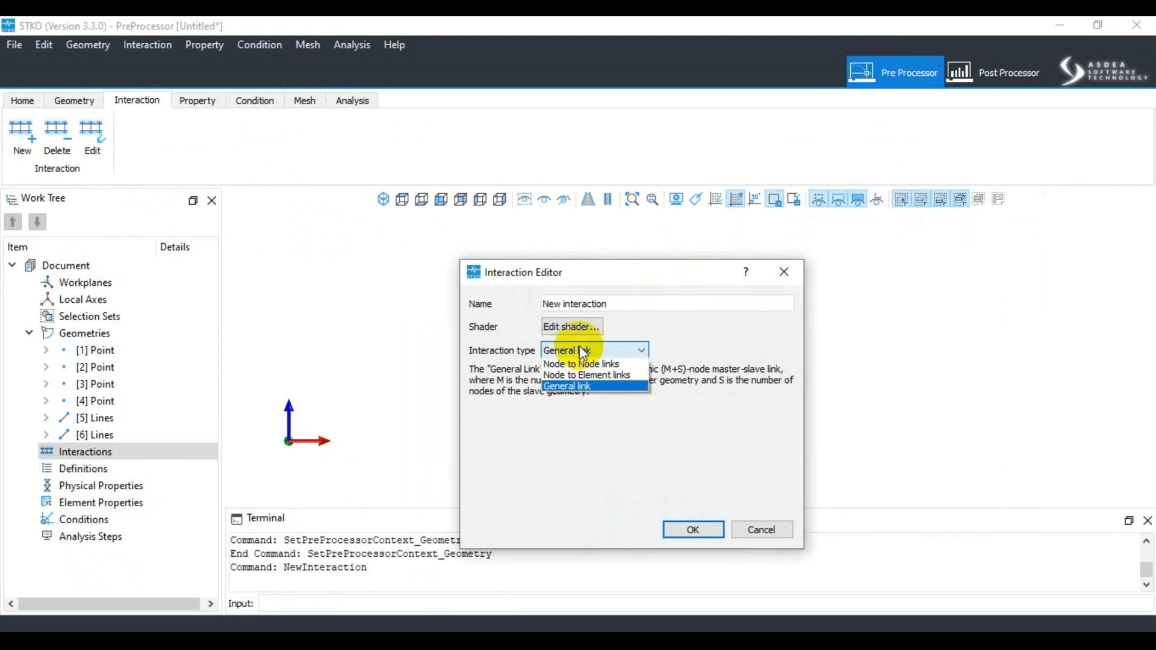
{"action": "left_click", "coordinate": [583, 386]}
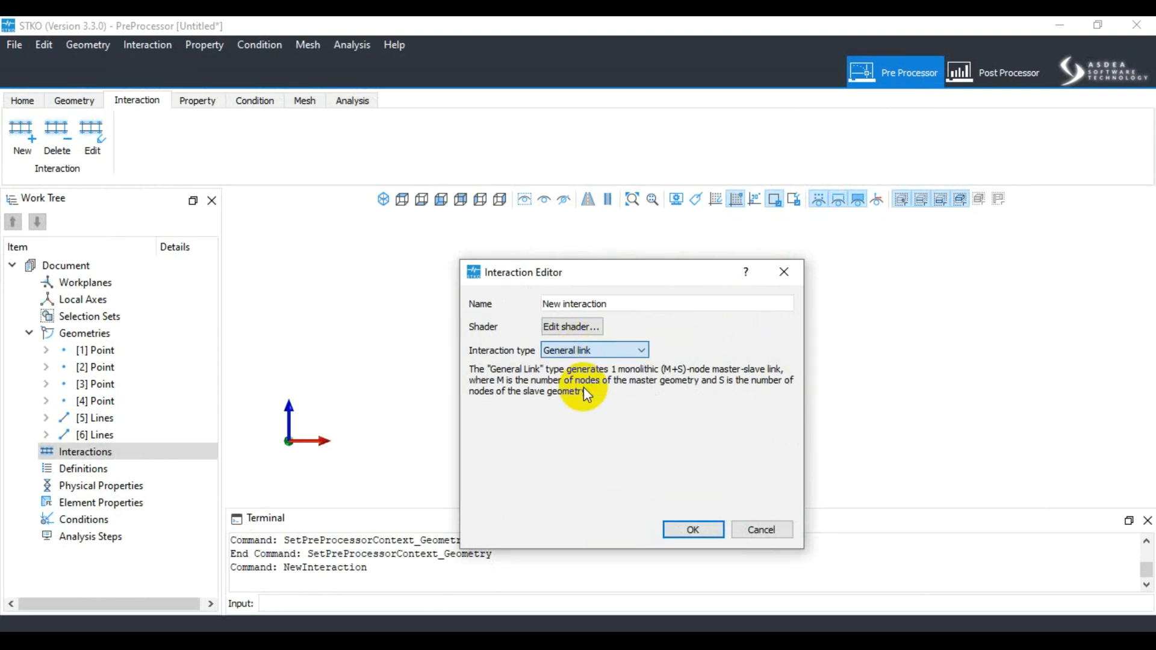
{"action": "left_click", "coordinate": [580, 352]}
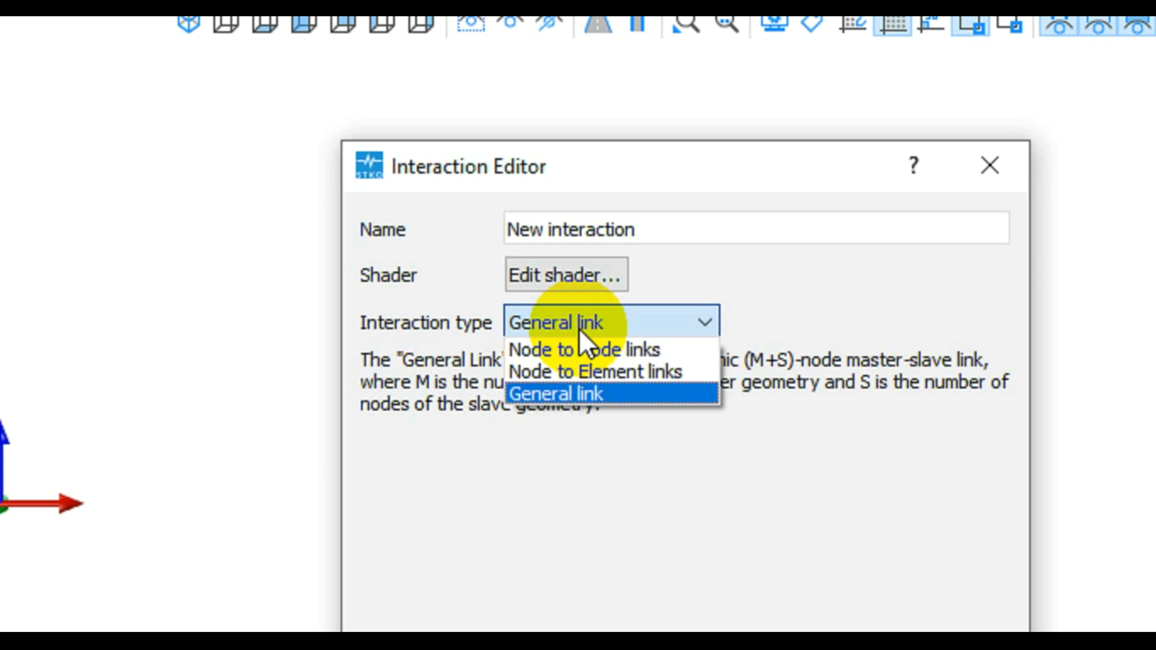
{"action": "left_click", "coordinate": [579, 327]}
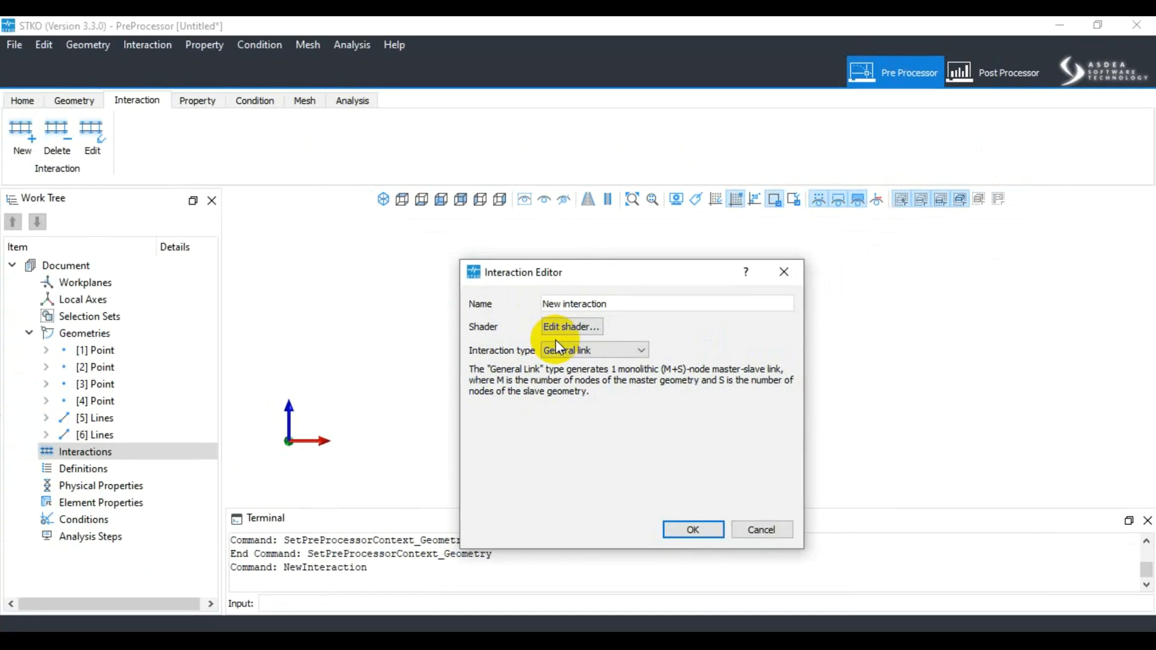
{"action": "left_click", "coordinate": [777, 530]}
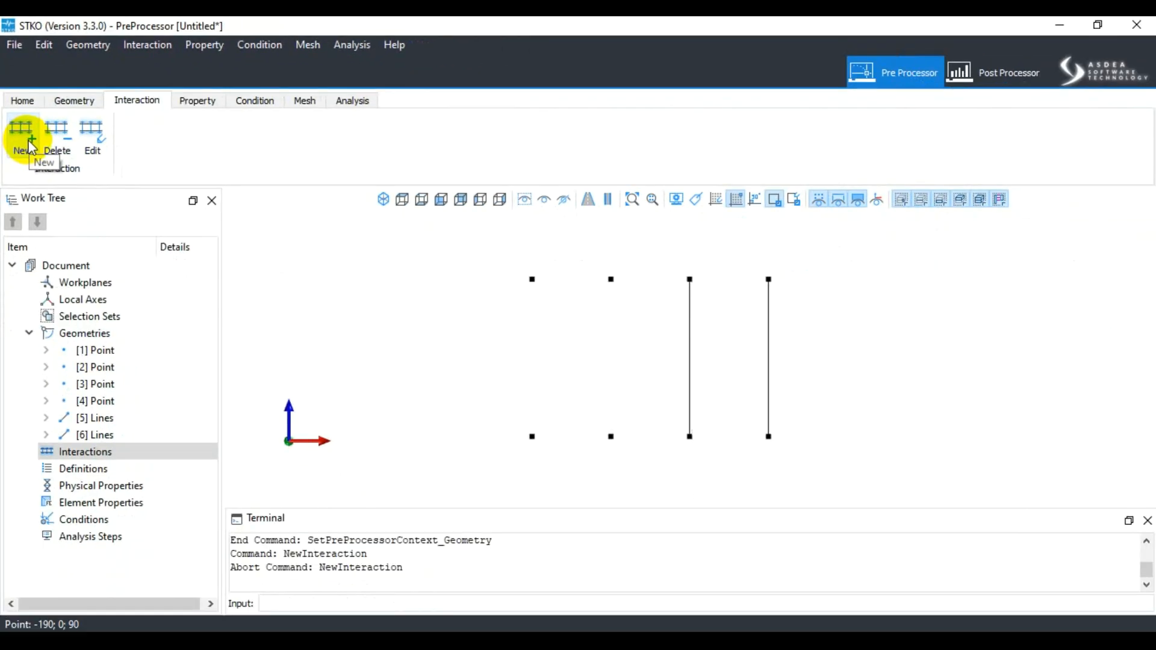
Step: Start a new interaction named NtN and examine its shader settings, including the point size, without changing them
{"action": "left_click", "coordinate": [27, 139]}
{"action": "left_click_drag", "start_coordinate": [638, 273], "coordinate": [212, 285]}
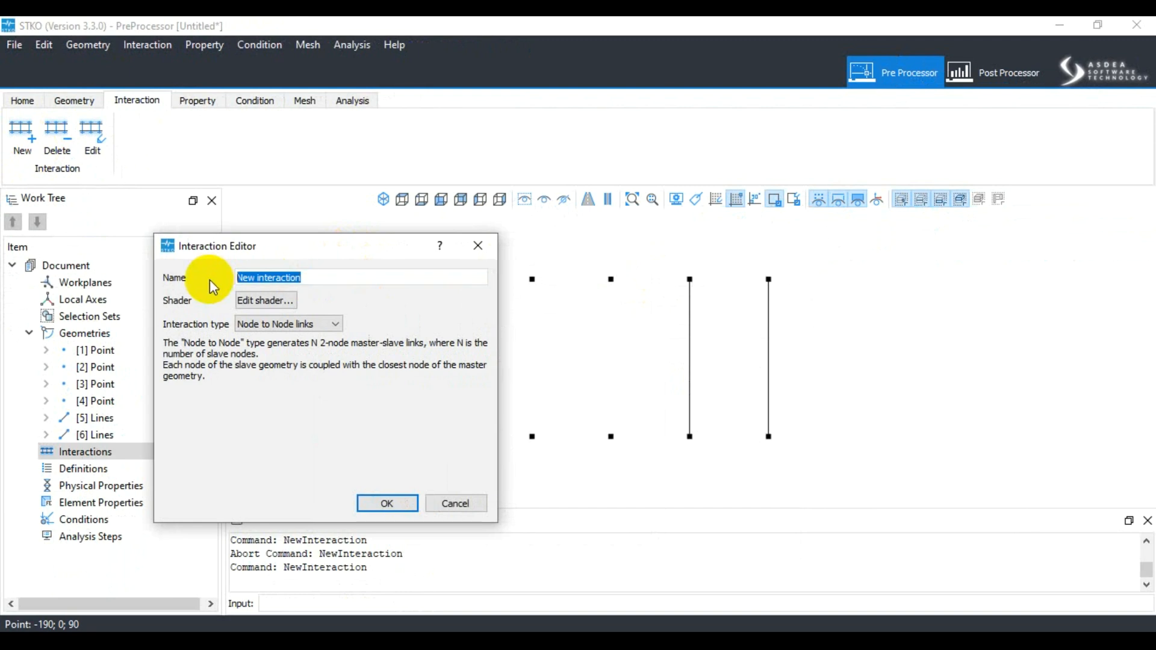
{"action": "type", "text": "B"}
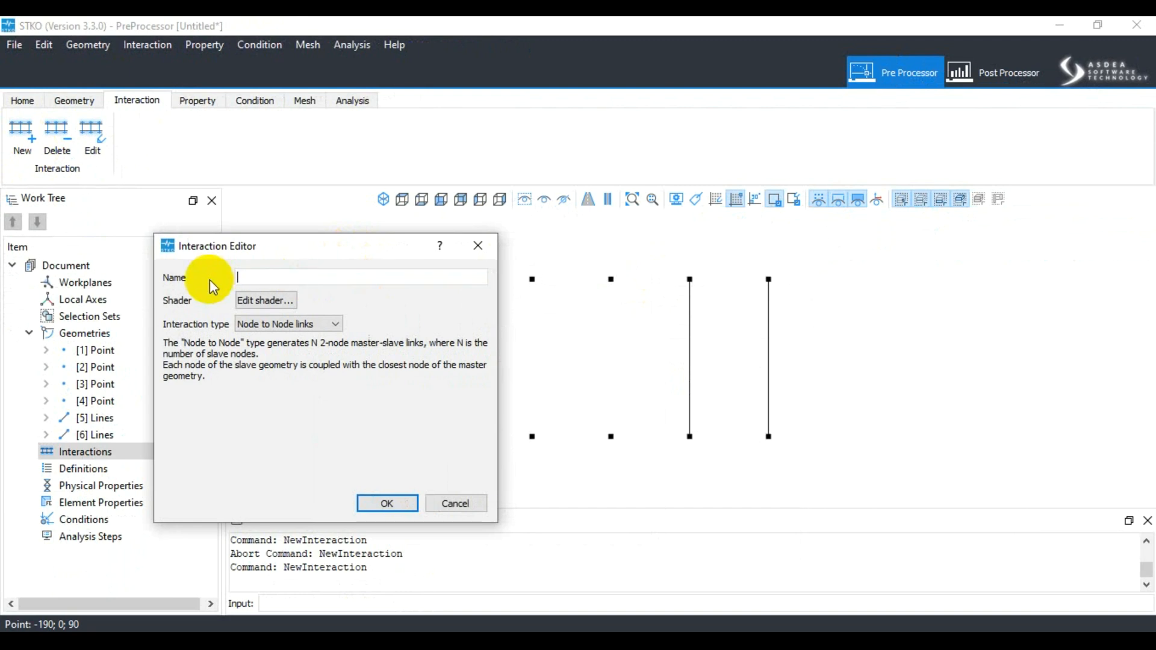
{"action": "type", "text": "tN"}
{"action": "left_click", "coordinate": [250, 299]}
{"action": "left_click_drag", "start_coordinate": [396, 160], "coordinate": [893, 96]}
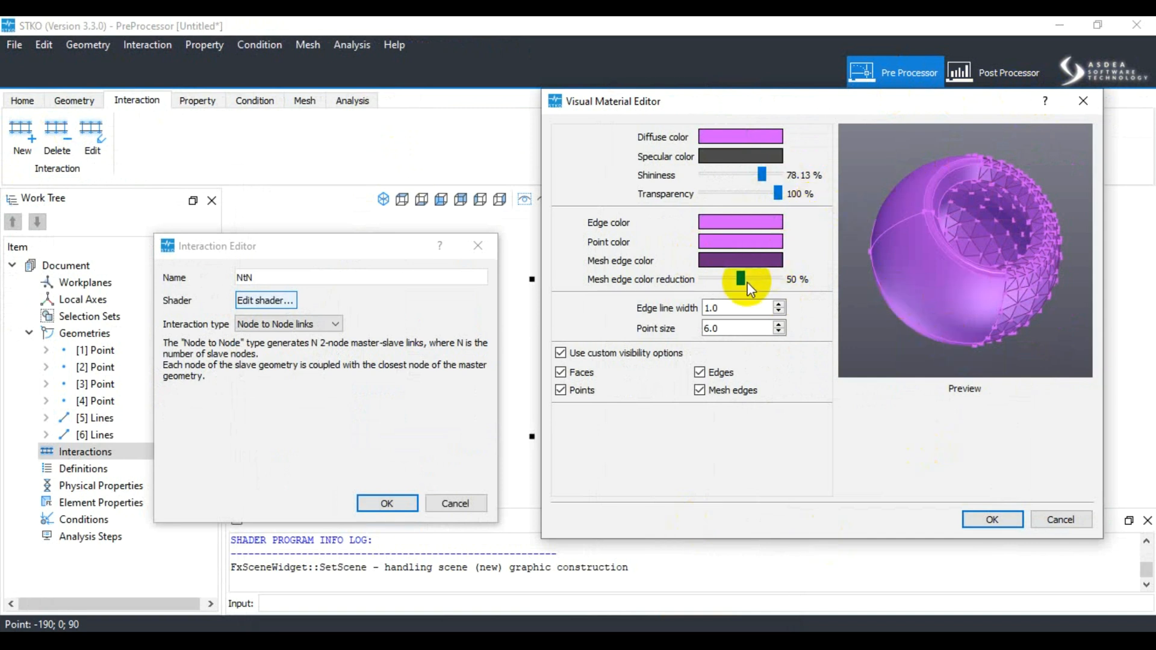
{"action": "left_click_drag", "start_coordinate": [731, 329], "coordinate": [665, 323]}
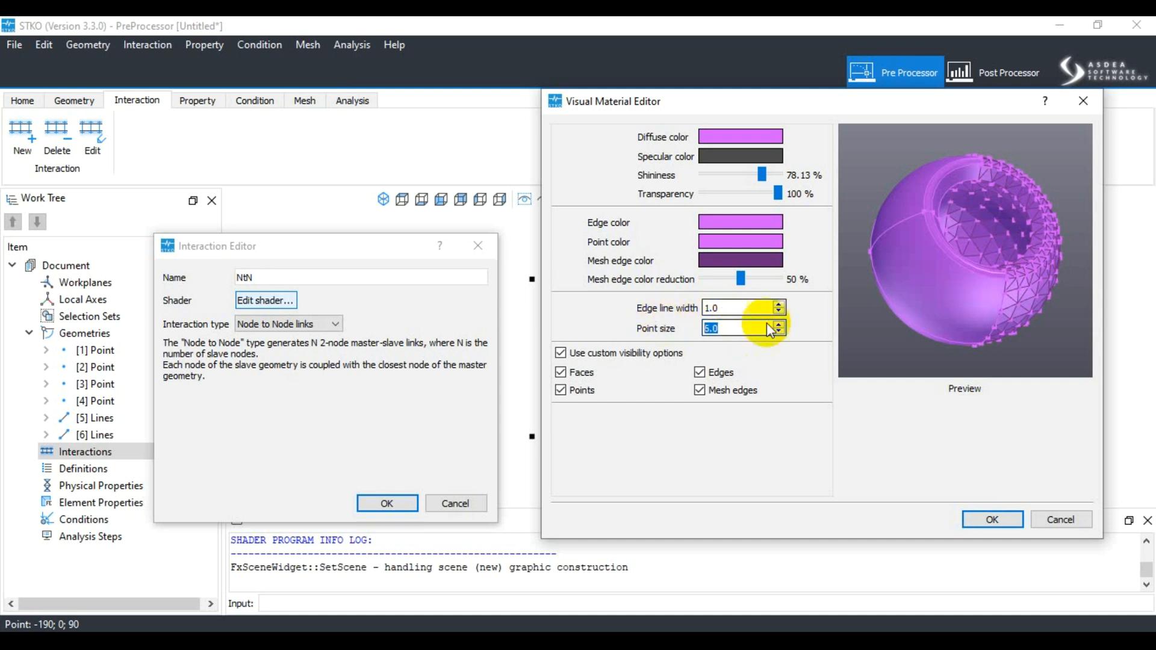
{"action": "left_click", "coordinate": [1062, 521]}
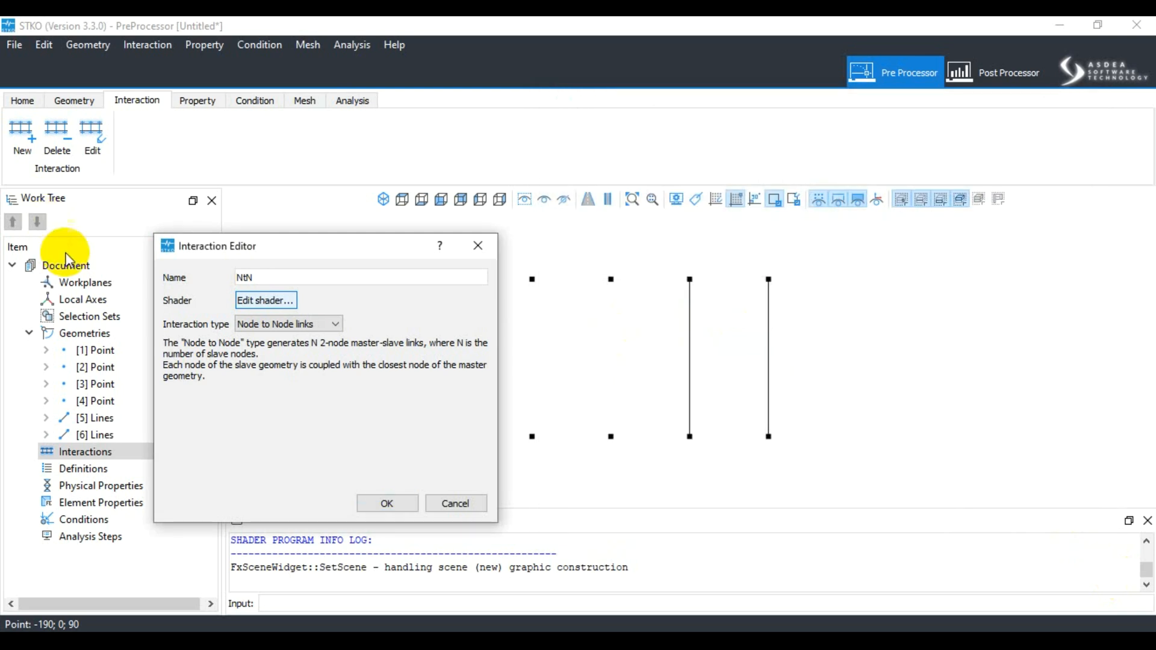
Step: Leave the interaction type at Node to Node links, uncover the geometry behind the editor and discard the new interaction
{"action": "left_click", "coordinate": [289, 324]}
{"action": "left_click", "coordinate": [283, 331]}
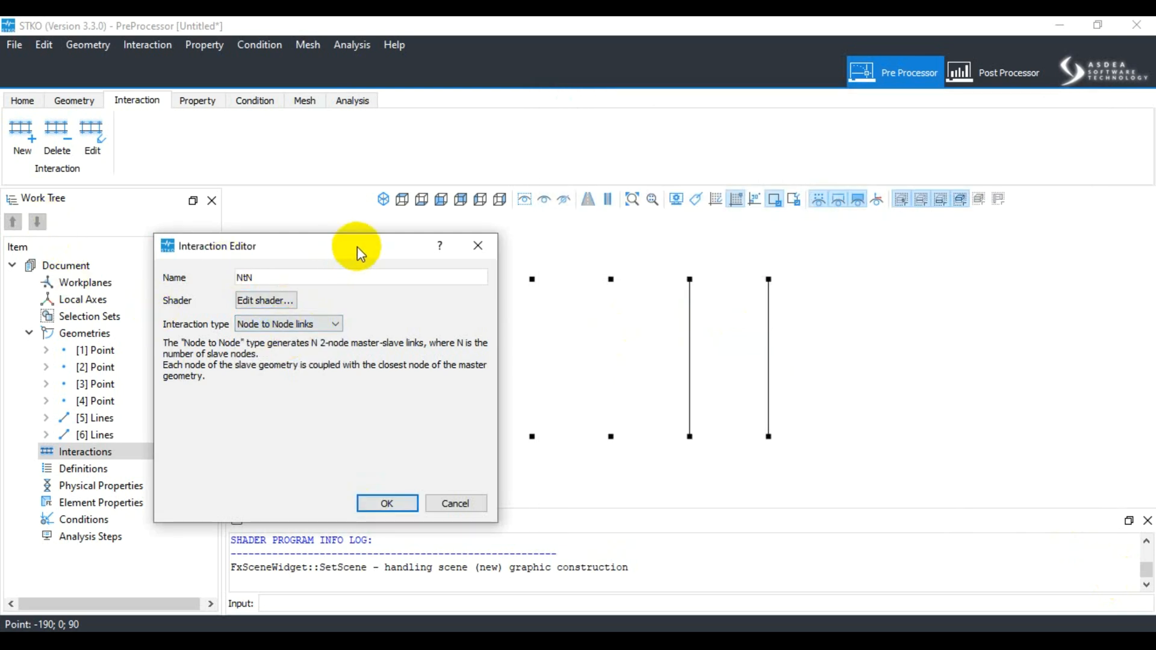
{"action": "left_click_drag", "start_coordinate": [356, 247], "coordinate": [145, 216]}
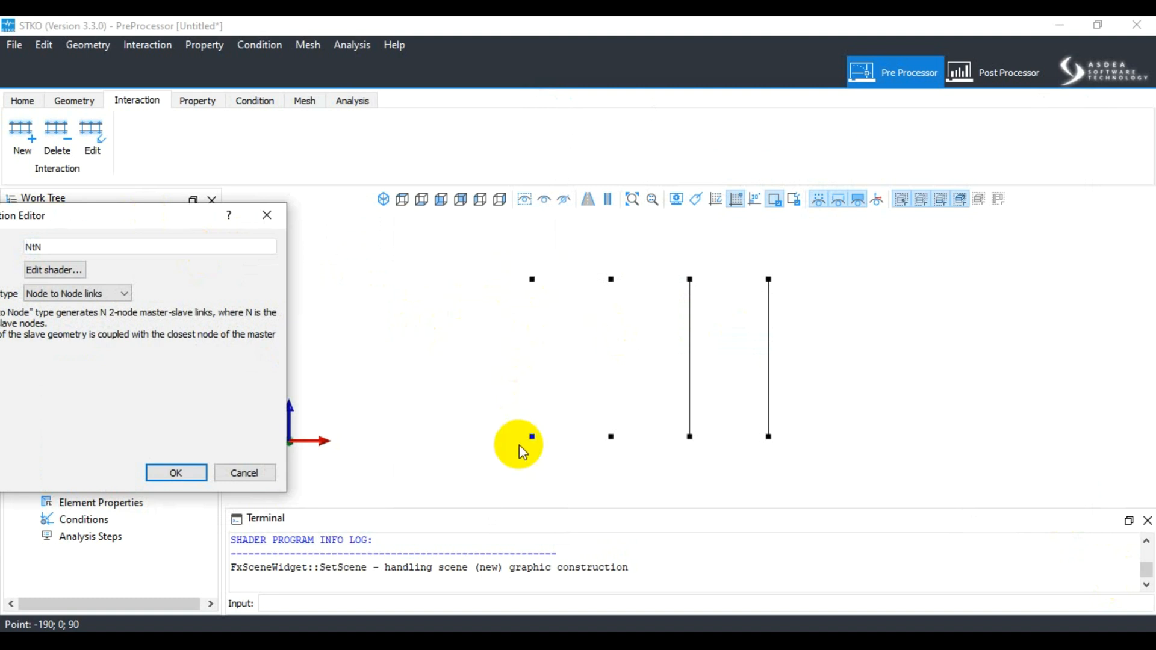
{"action": "left_click_drag", "start_coordinate": [157, 222], "coordinate": [1002, 102]}
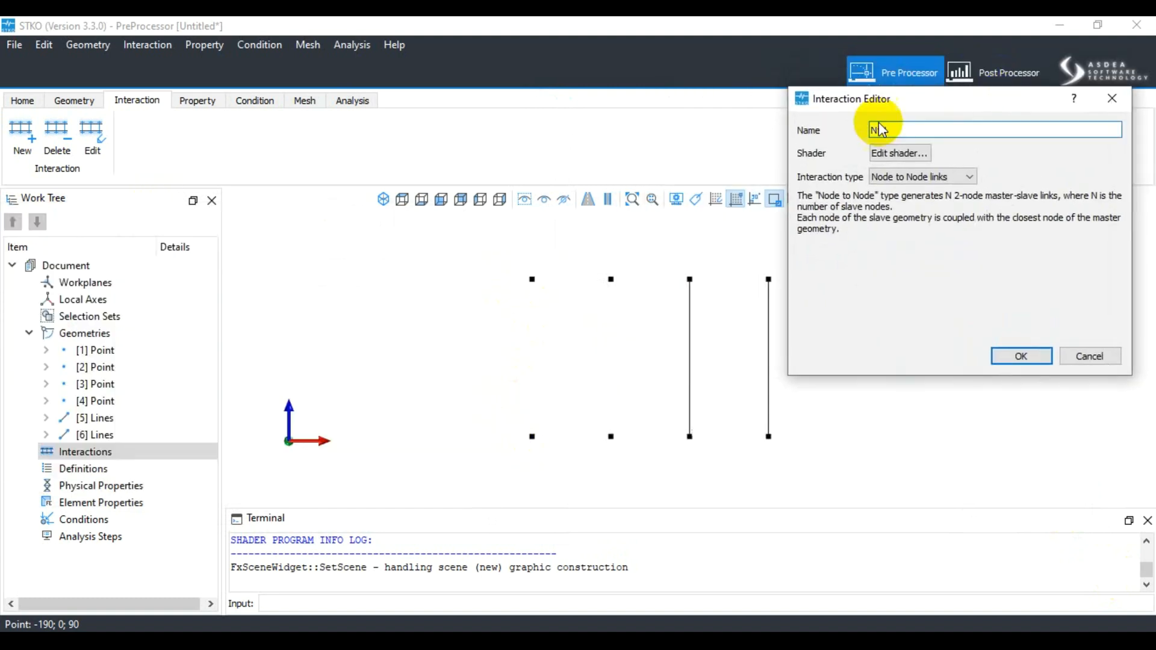
{"action": "left_click", "coordinate": [1068, 362]}
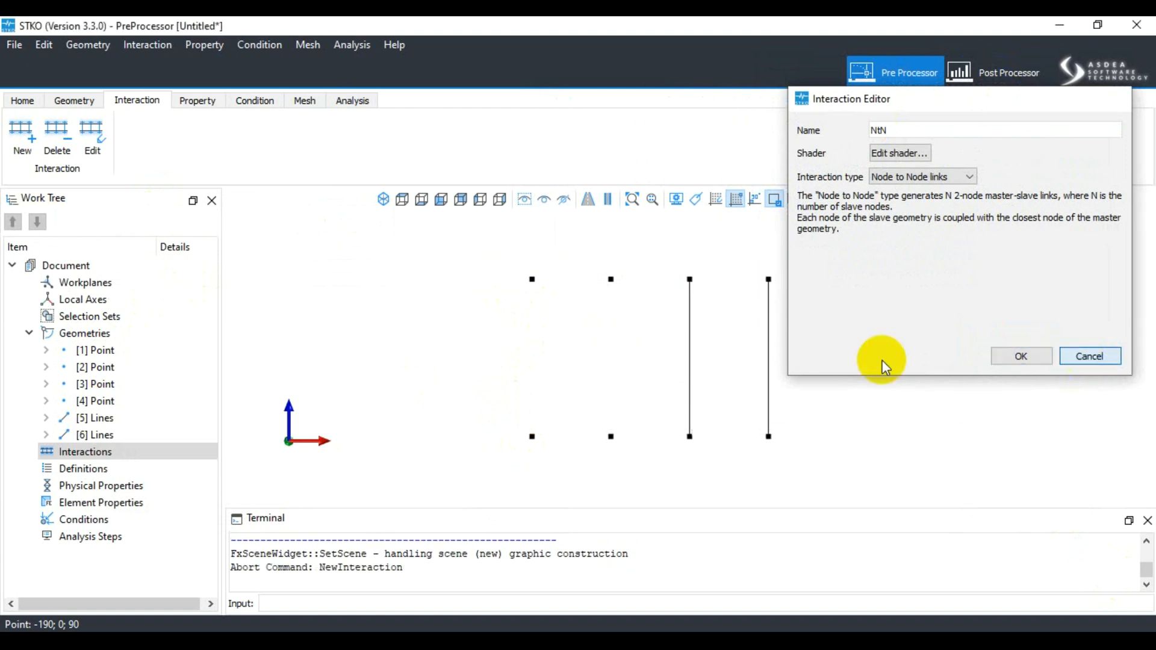
Step: Highlight Point 1 and Point 2 in turn from the list of geometries to identify them in the model
{"action": "left_click", "coordinate": [95, 350]}
{"action": "left_click", "coordinate": [103, 368]}
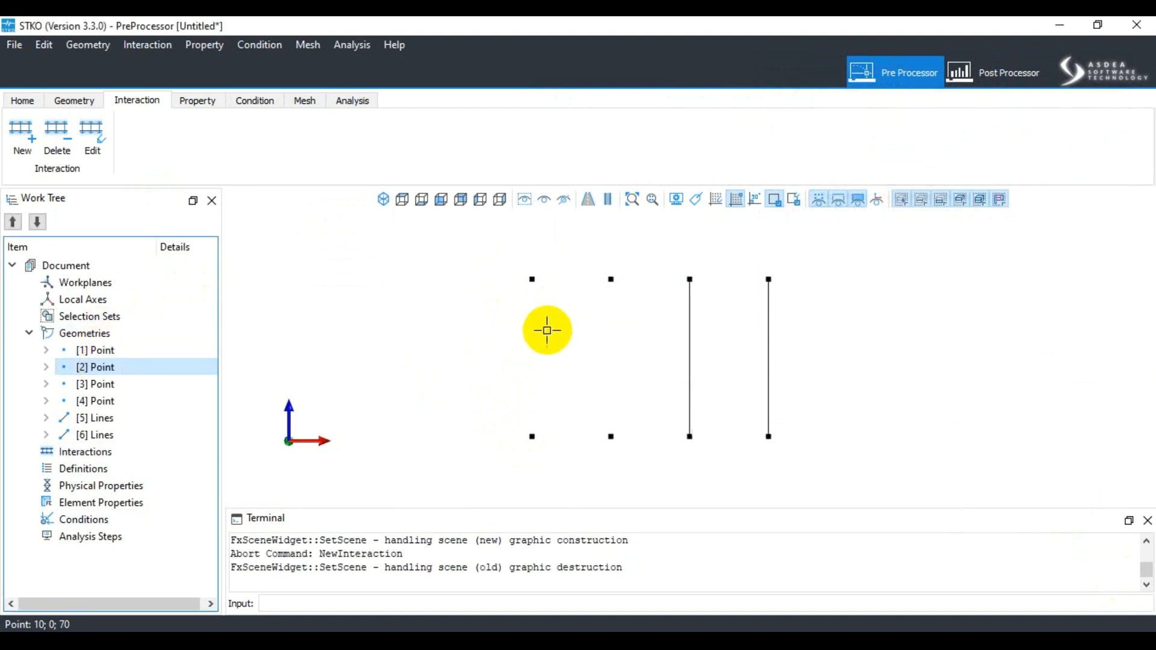
{"action": "left_click", "coordinate": [117, 351]}
{"action": "left_click", "coordinate": [102, 374]}
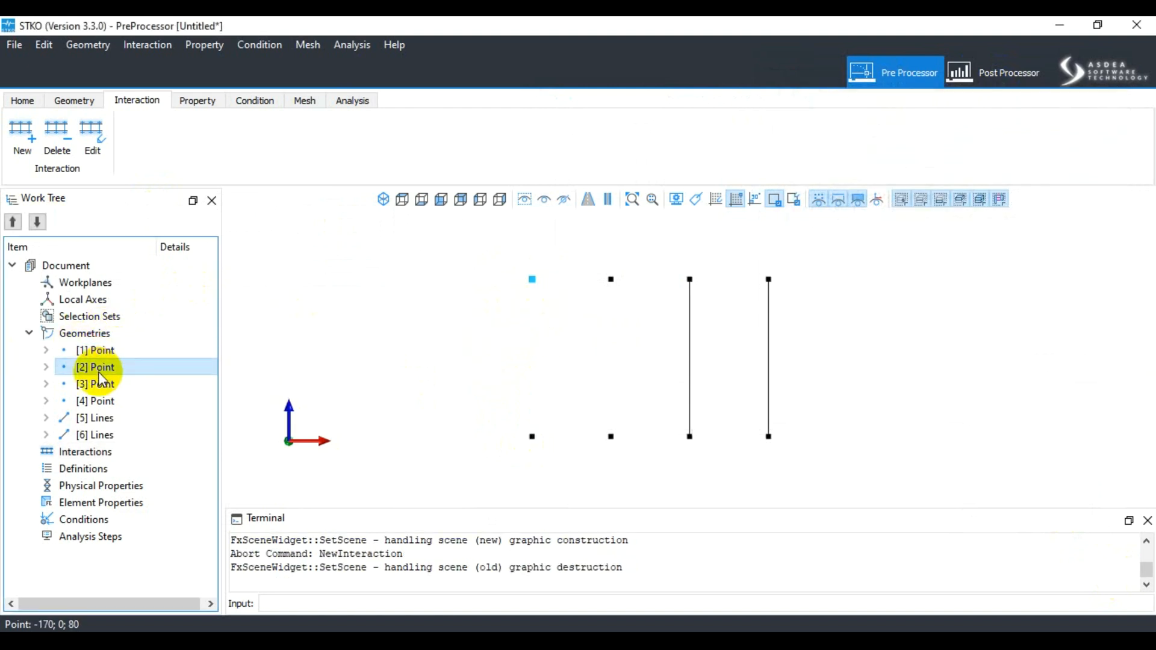
Step: Create a new interaction named NtN with the Node to Node links type and proceed to its geometry selection
{"action": "left_click", "coordinate": [22, 132]}
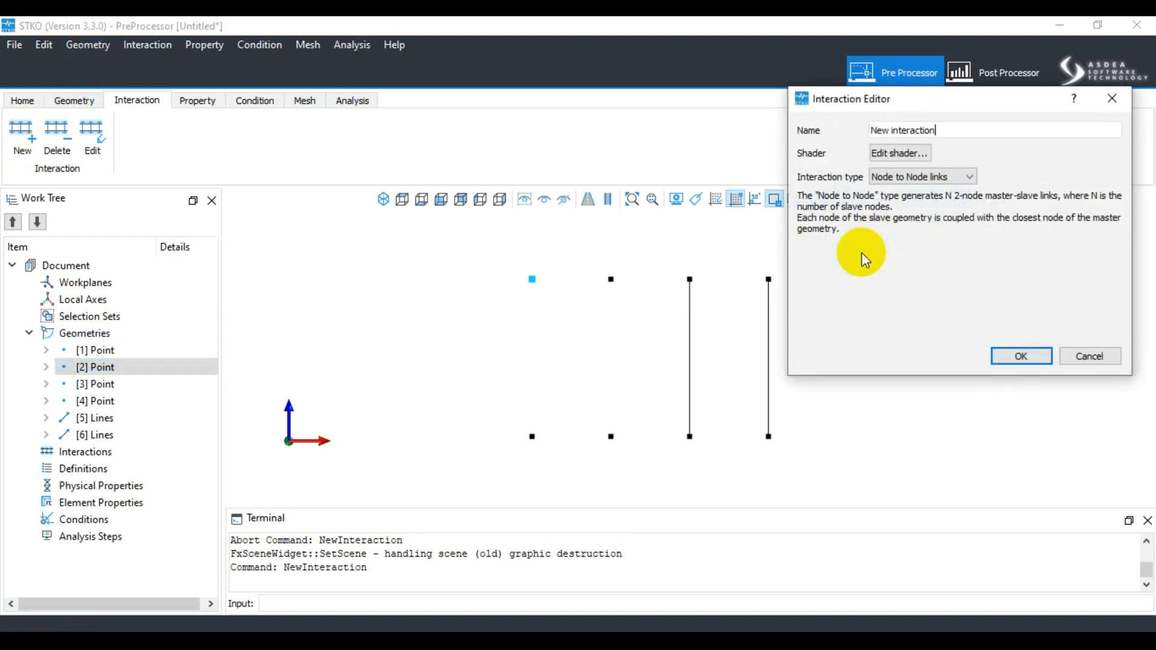
{"action": "left_click_drag", "start_coordinate": [946, 129], "coordinate": [849, 132]}
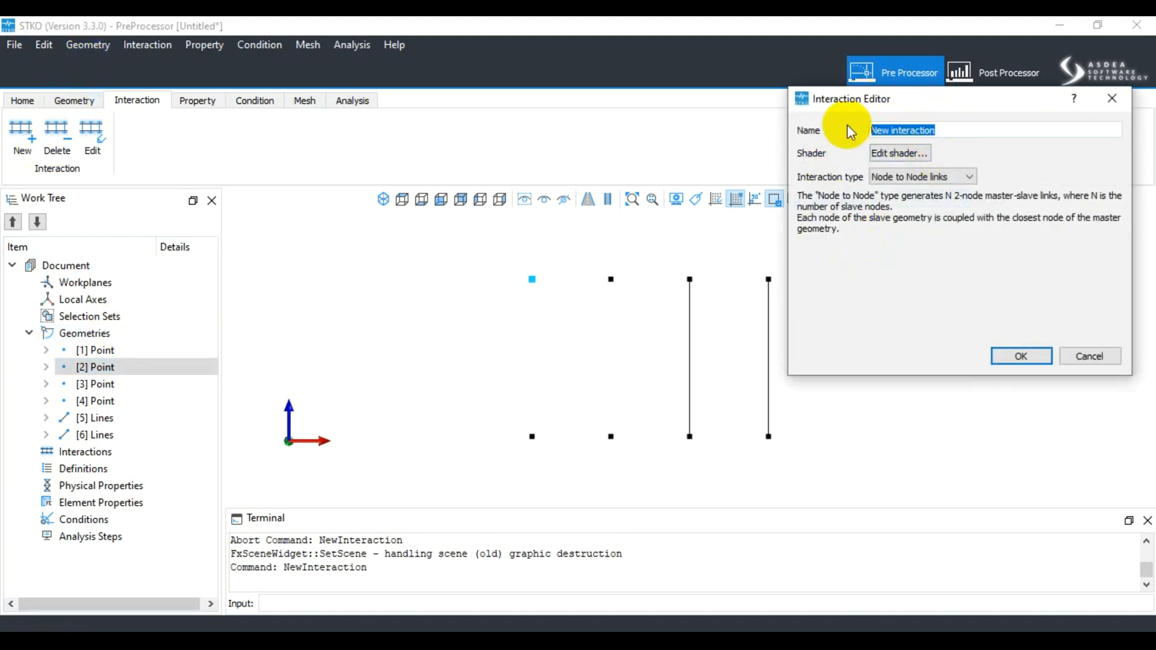
{"action": "type", "text": "NtN"}
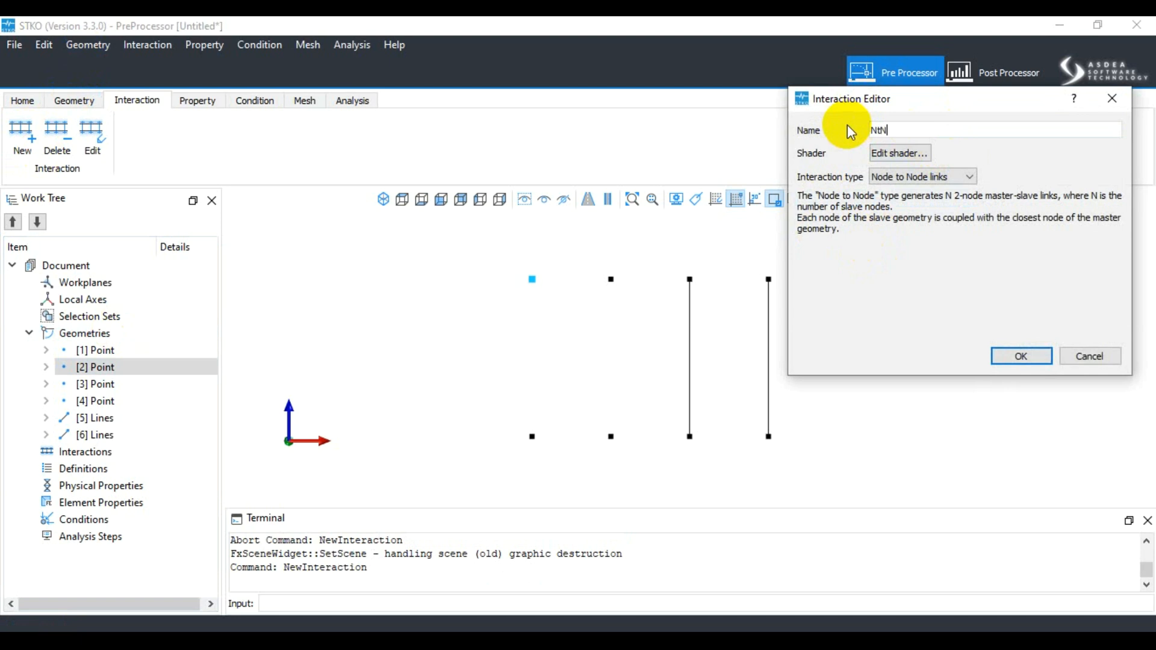
{"action": "left_click", "coordinate": [1021, 355]}
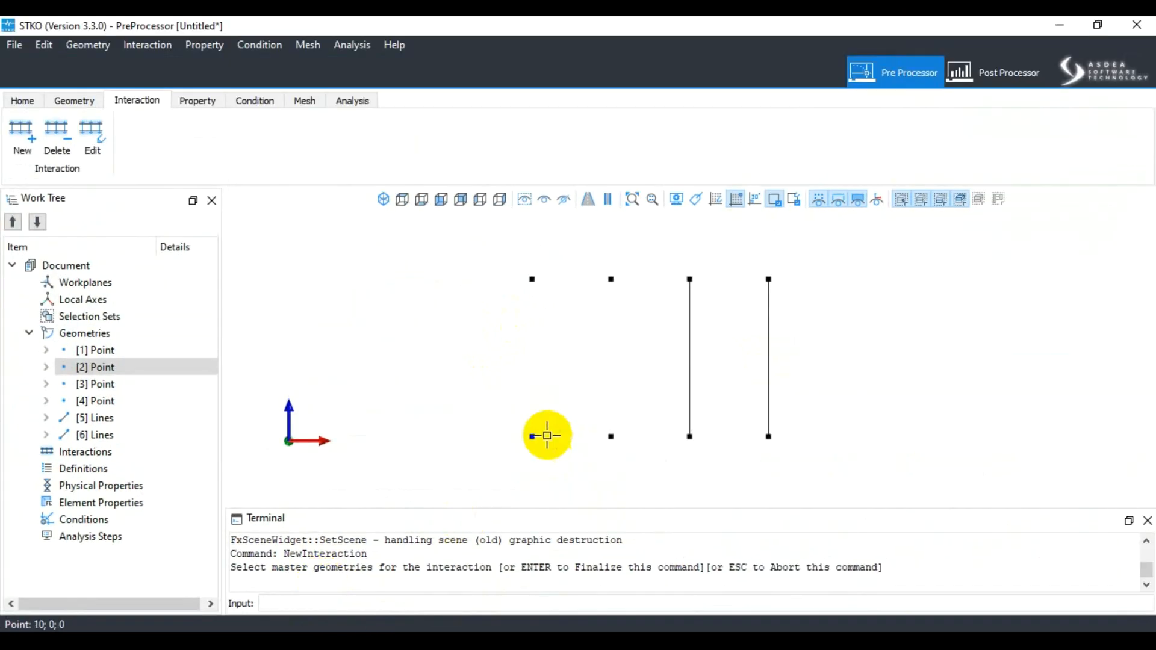
Step: Assign the point at 0 0 0 as master and the point at 0 0 100 as slave, finalize NtN and select it
{"action": "left_click", "coordinate": [533, 437]}
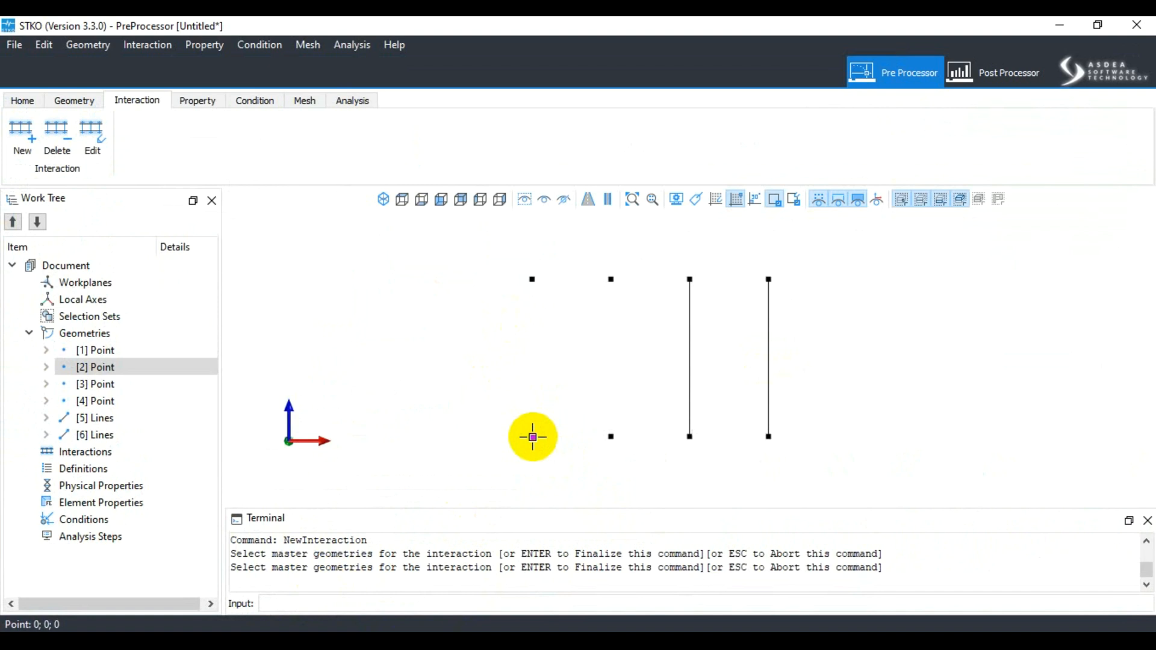
{"action": "key", "text": "Return"}
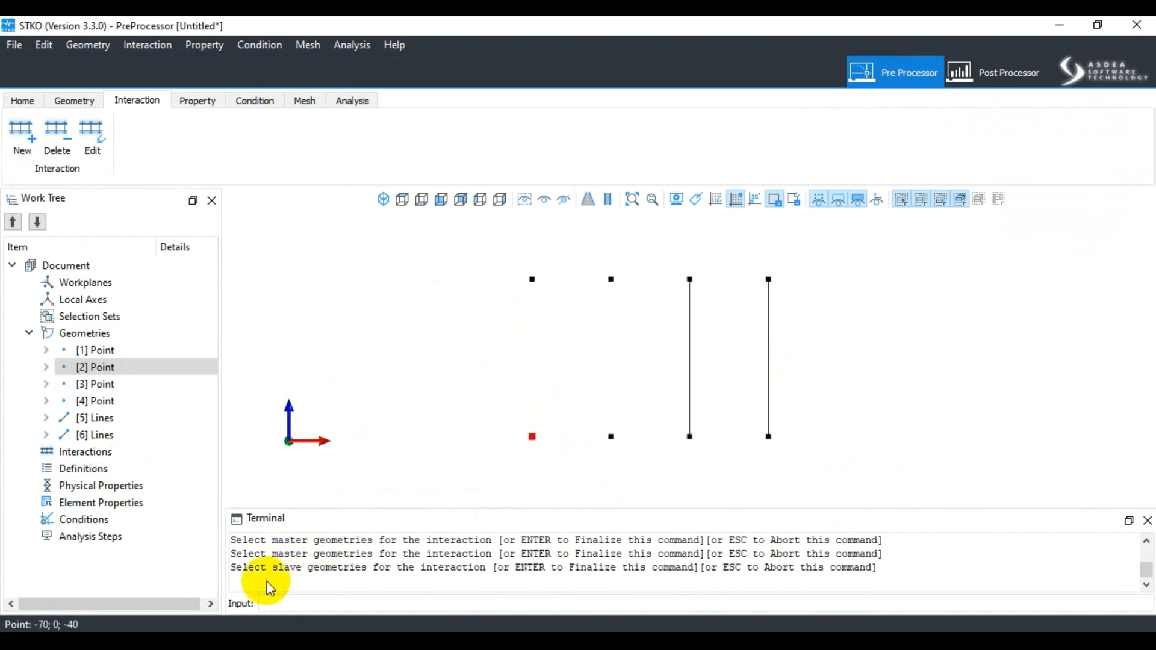
{"action": "left_click", "coordinate": [532, 277]}
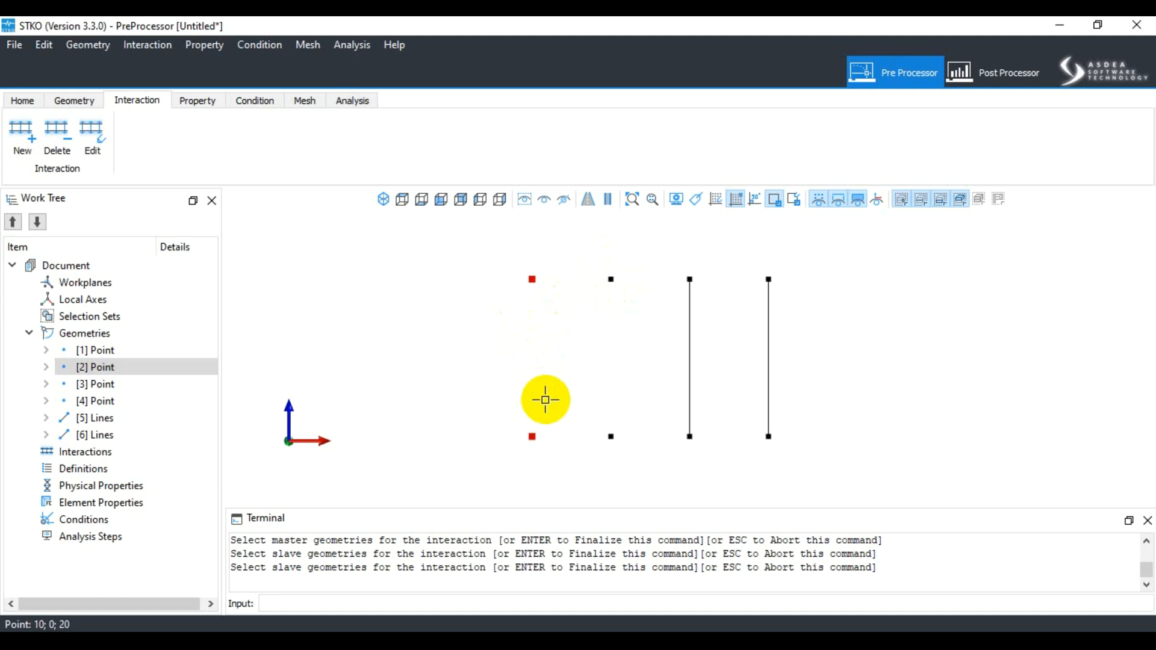
{"action": "key", "text": "Return"}
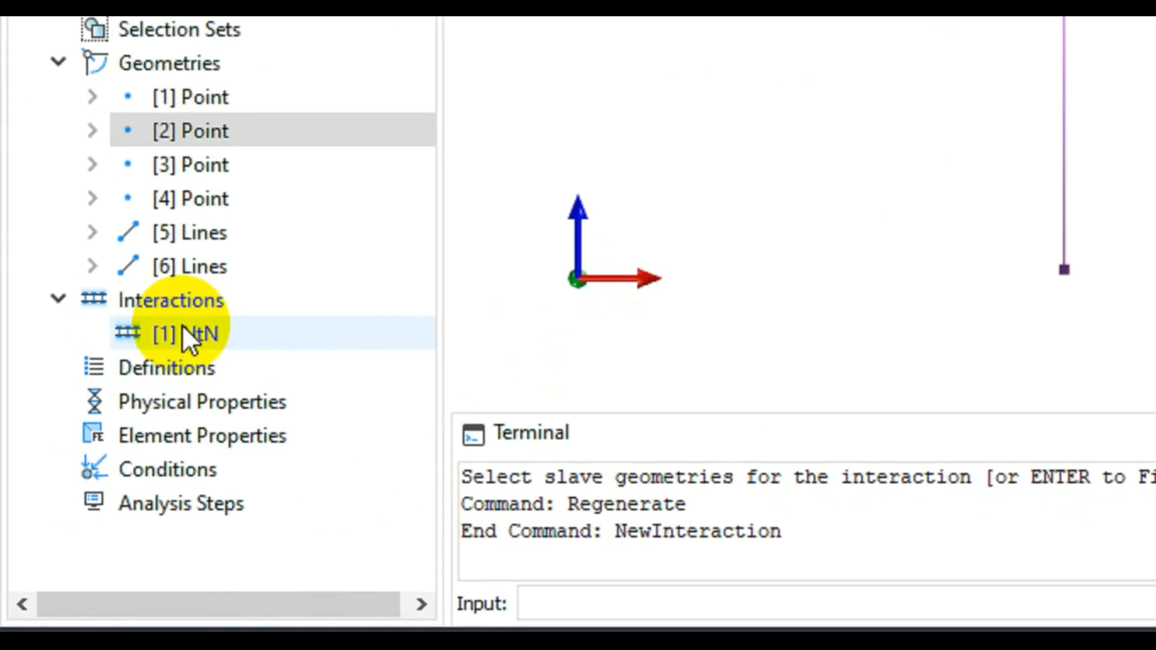
{"action": "left_click", "coordinate": [183, 329]}
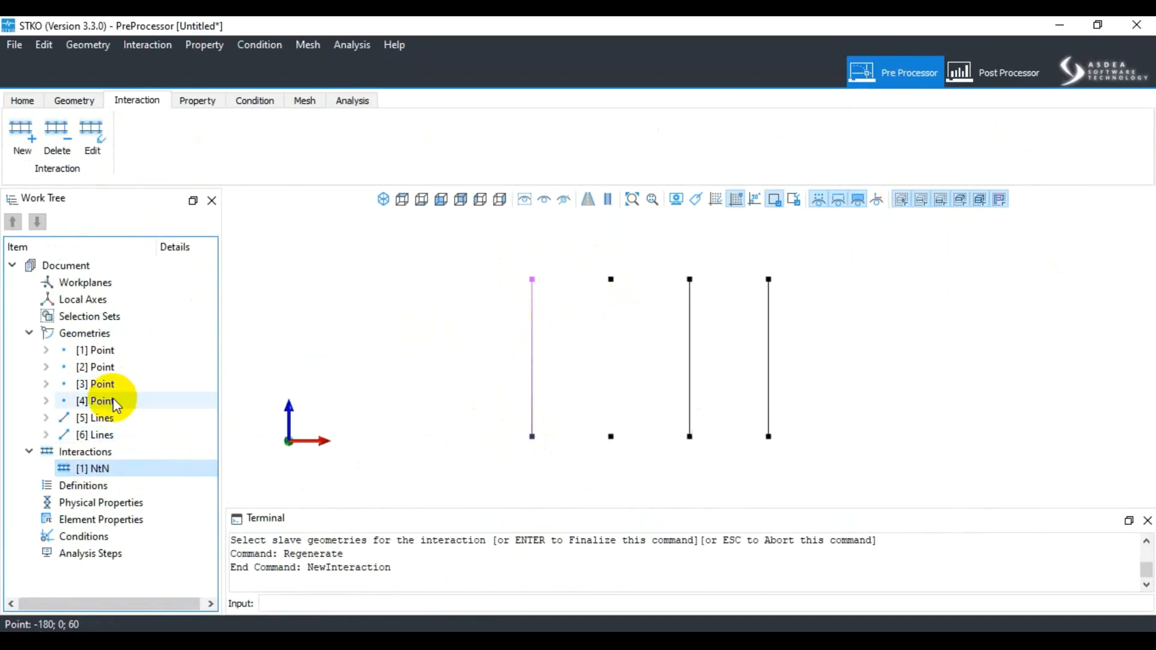
{"action": "left_click", "coordinate": [28, 131]}
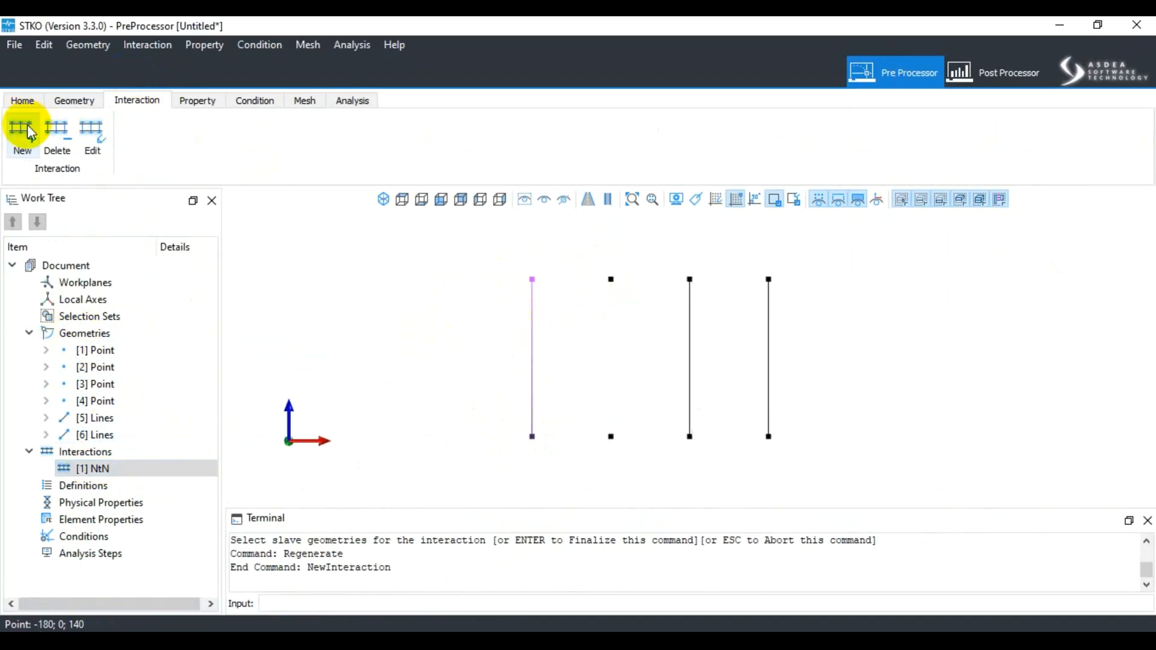
{"action": "left_click_drag", "start_coordinate": [983, 103], "coordinate": [902, 247]}
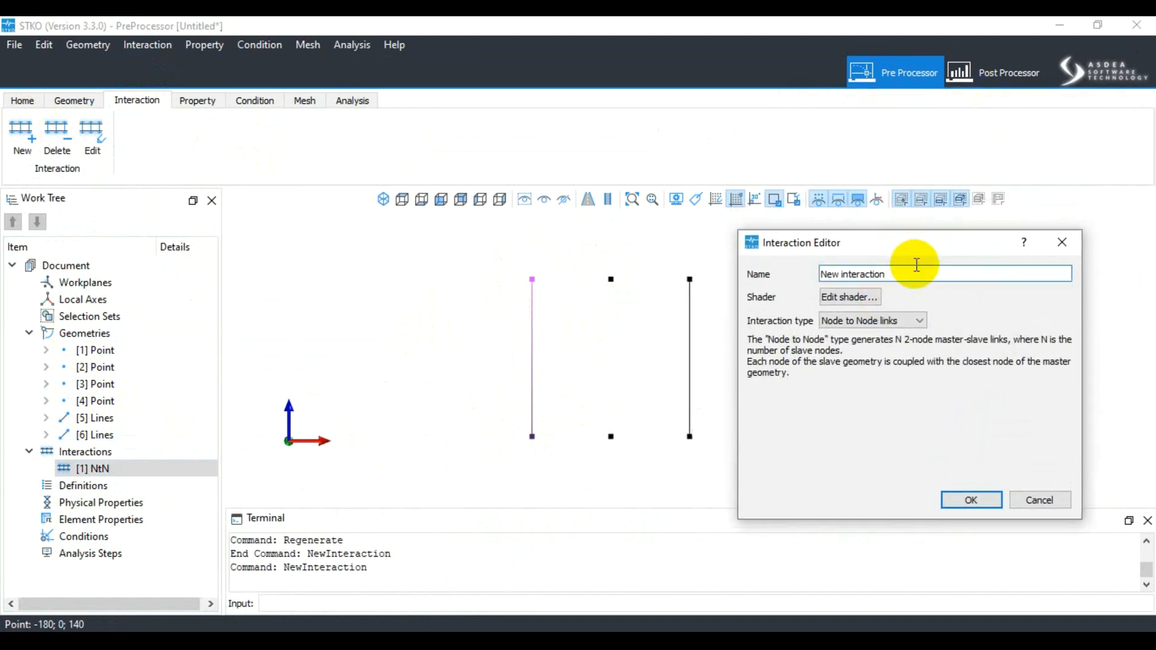
{"action": "left_click", "coordinate": [1062, 242]}
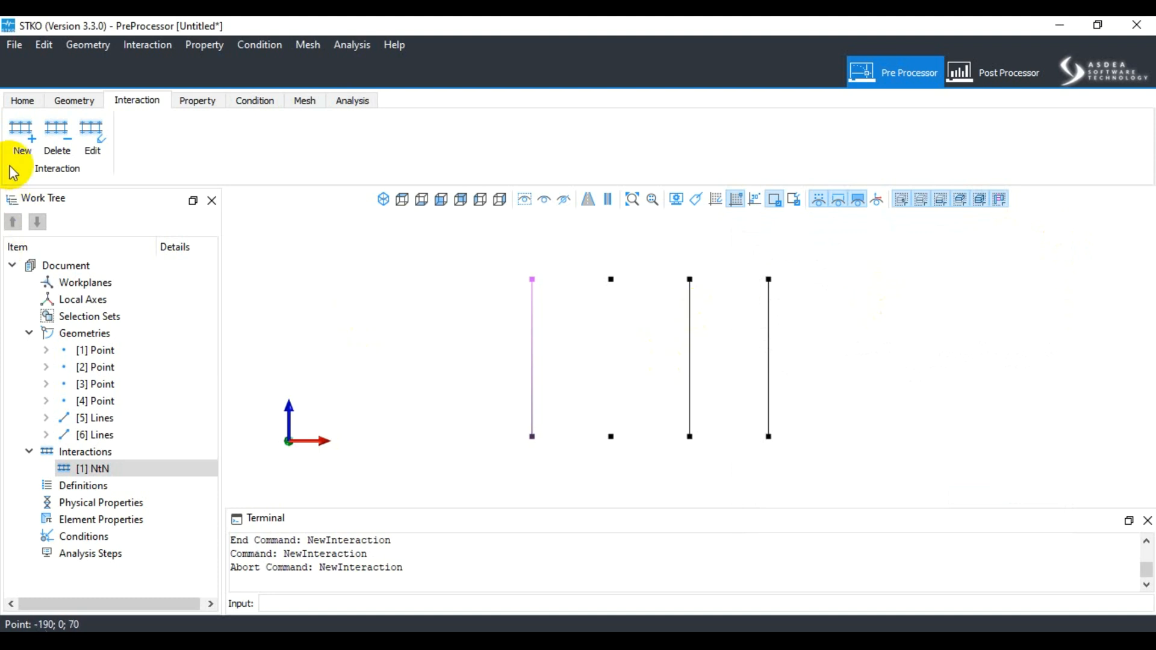
Step: Create a new interaction named NtE with the Node to Element links type and proceed to its geometry selection
{"action": "left_click", "coordinate": [22, 143]}
{"action": "left_click_drag", "start_coordinate": [917, 240], "coordinate": [785, 280]}
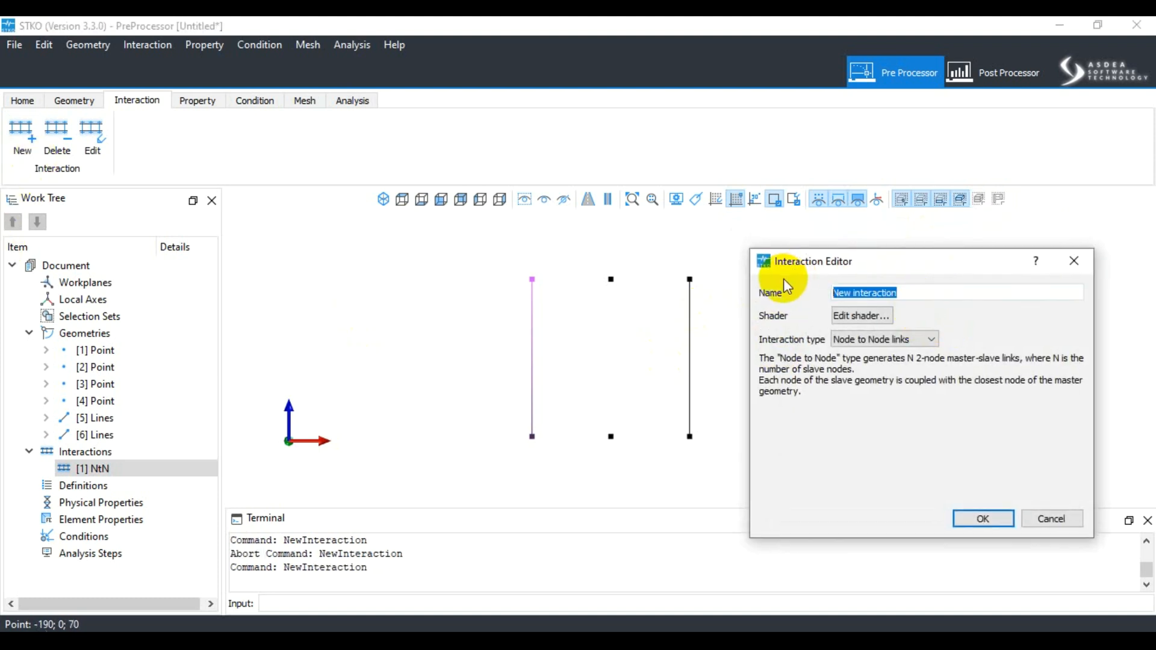
{"action": "type", "text": "n"}
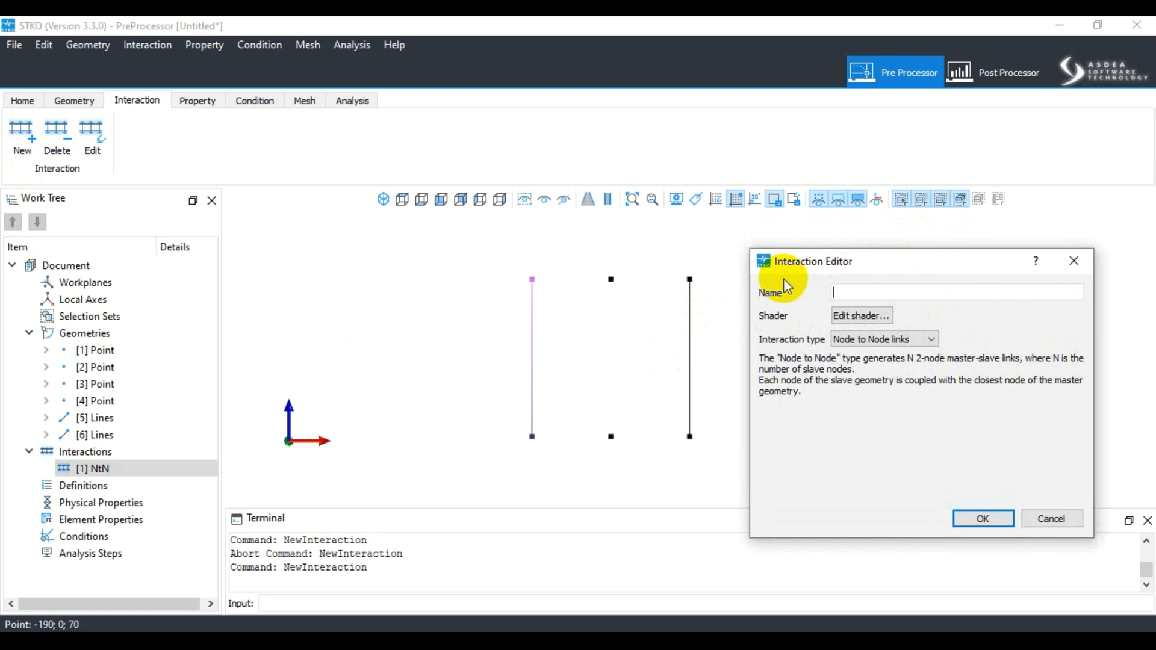
{"action": "key", "text": "BackSpace"}
{"action": "type", "text": "NtE"}
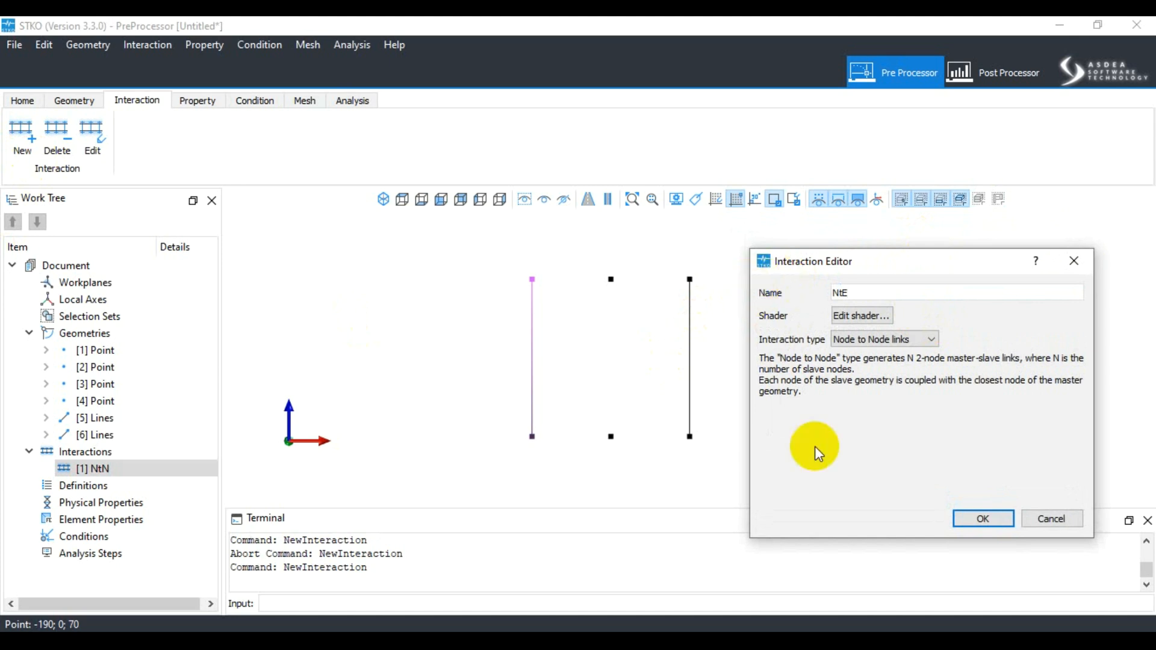
{"action": "left_click", "coordinate": [895, 340]}
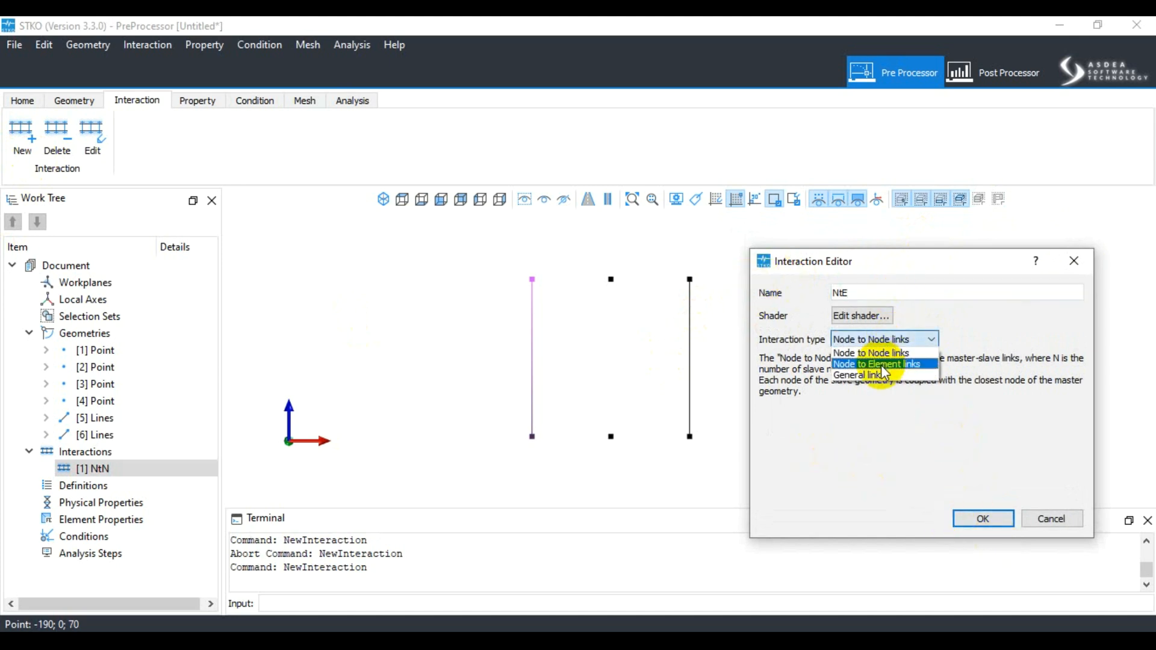
{"action": "left_click", "coordinate": [880, 364]}
{"action": "left_click", "coordinate": [982, 519]}
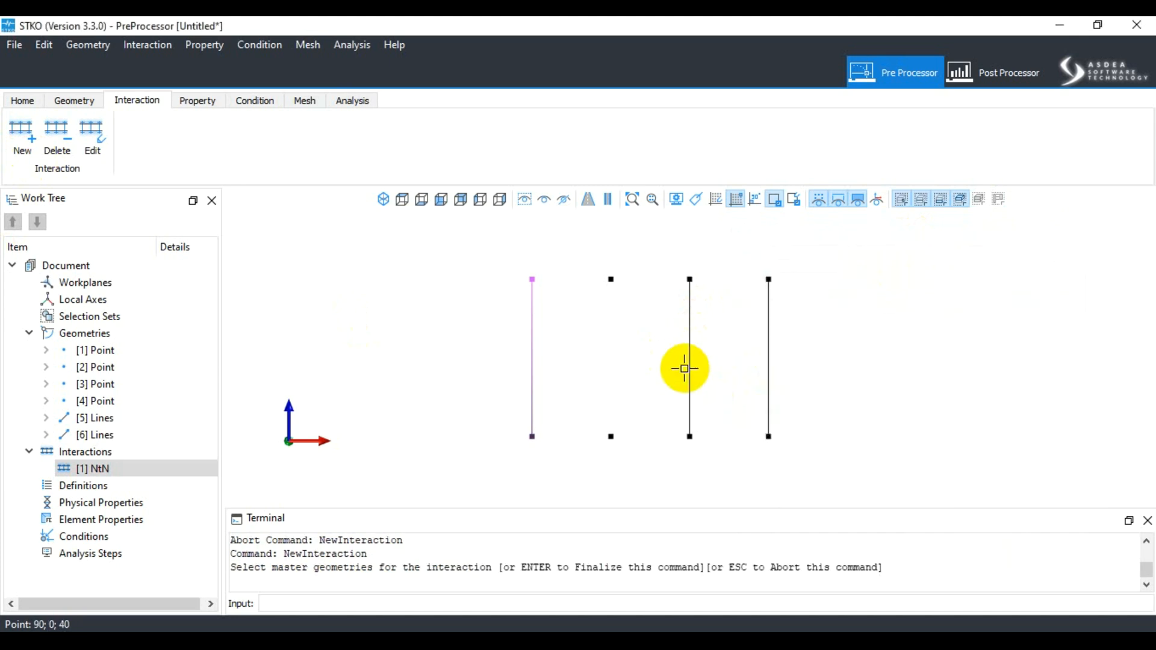
Step: Assign the point at 50 0 0 as master and the vertical line at x = 100 and point 50 0 100 as slaves, and finalize NtE
{"action": "left_click", "coordinate": [612, 438]}
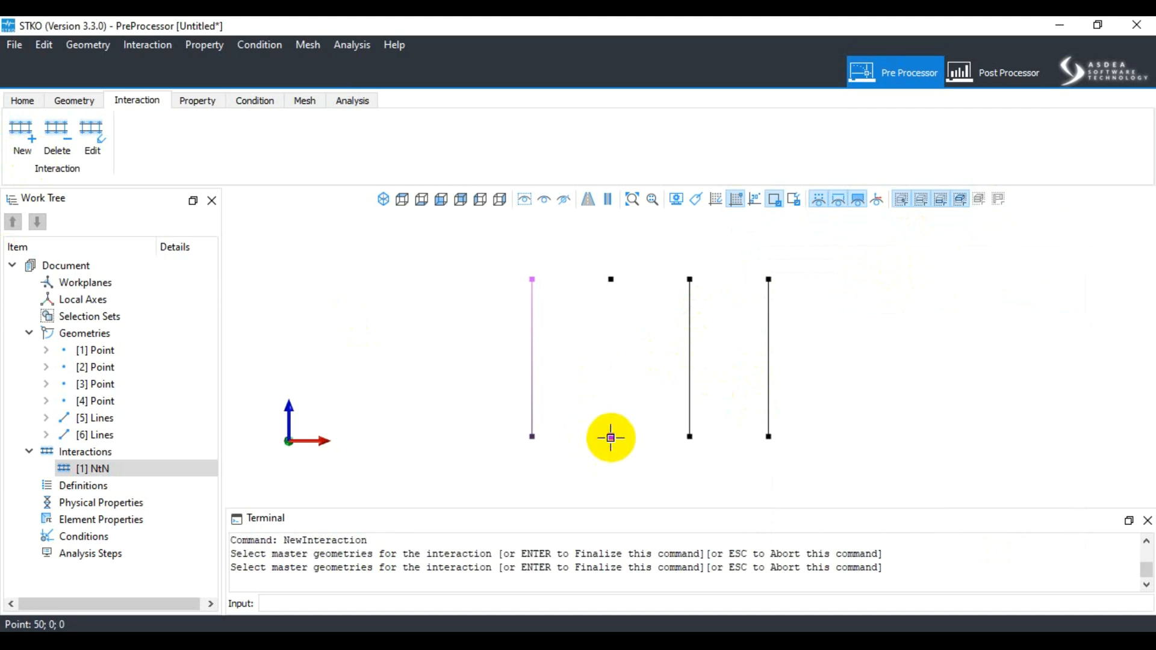
{"action": "key", "text": "Return"}
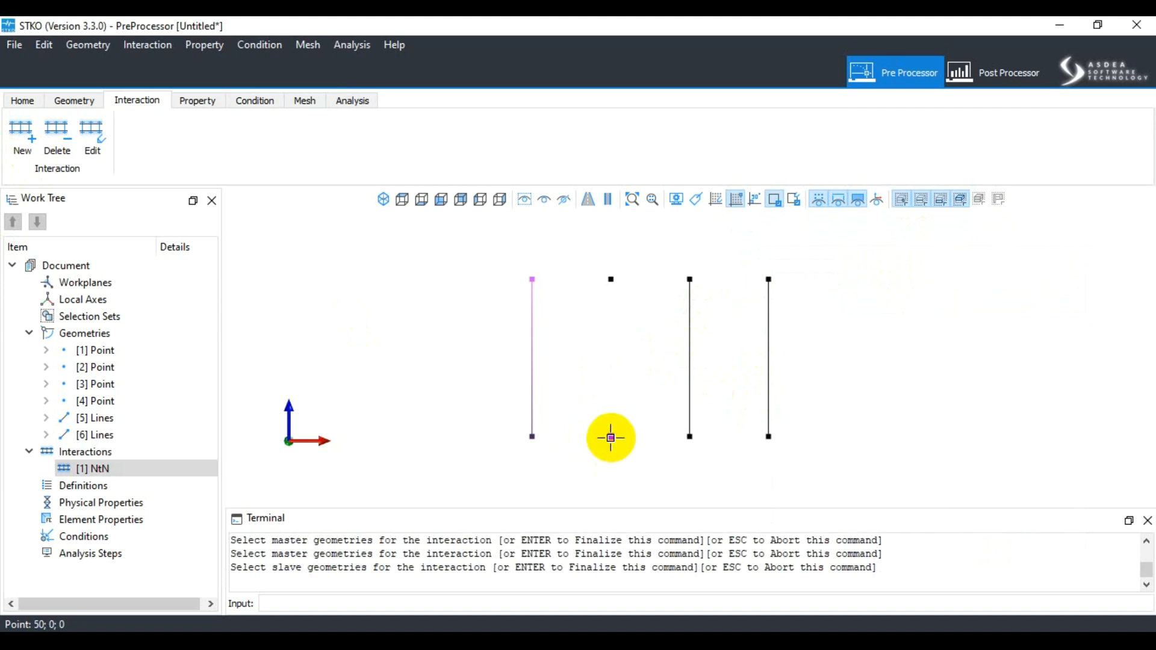
{"action": "left_click", "coordinate": [611, 438]}
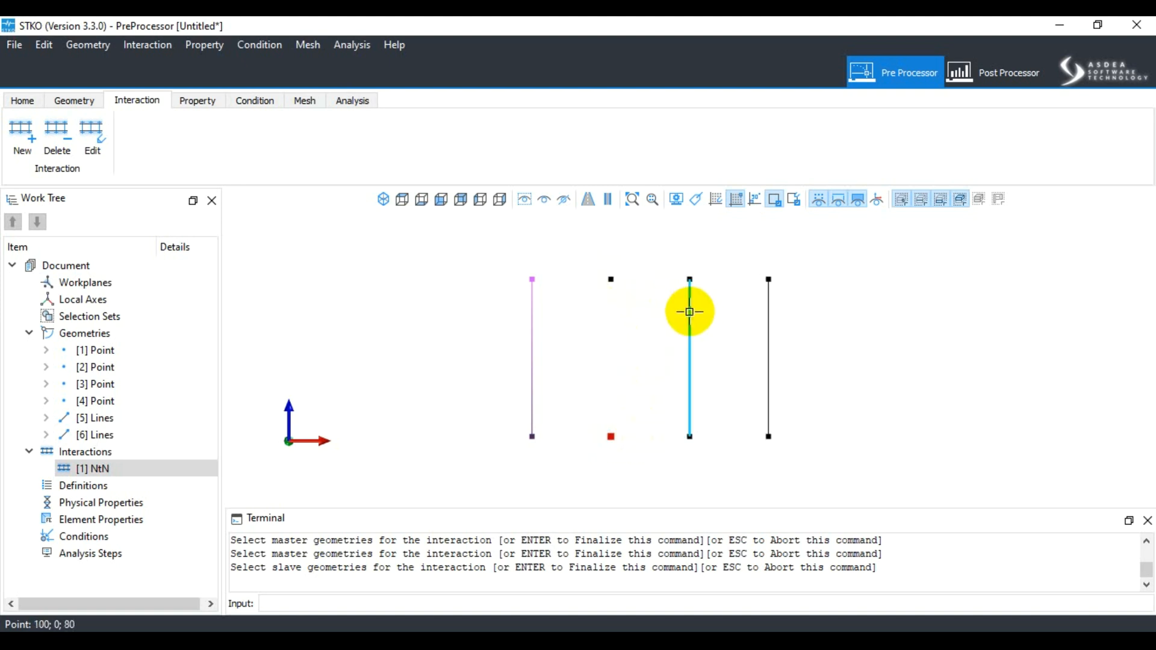
{"action": "left_click", "coordinate": [690, 311]}
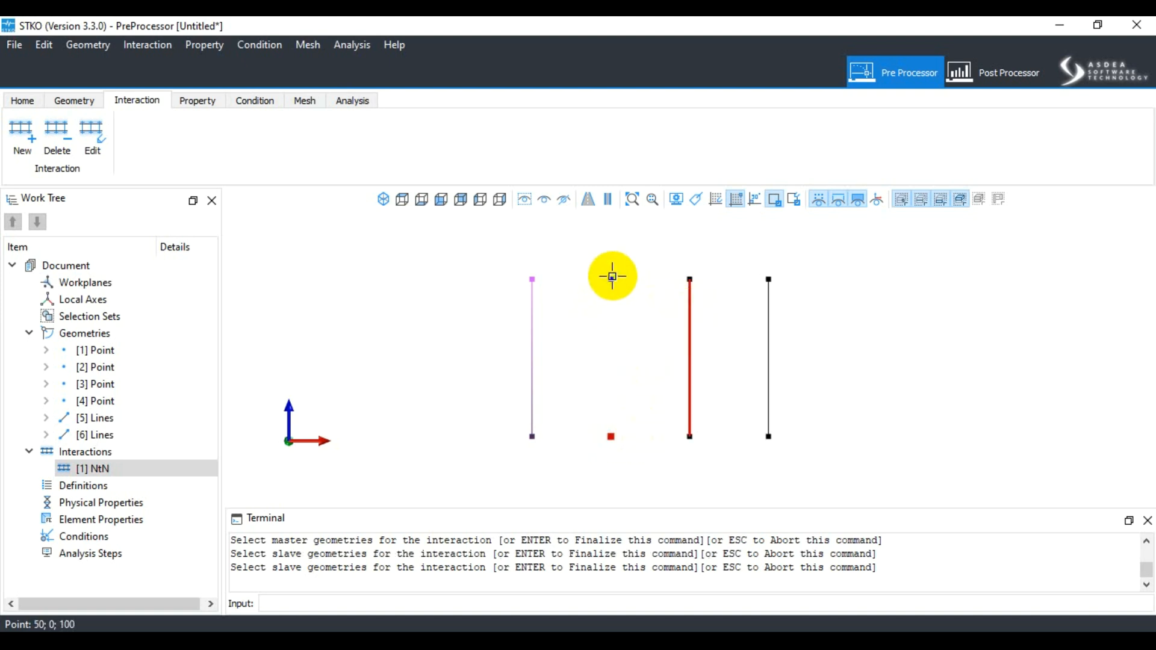
{"action": "left_click", "coordinate": [611, 277]}
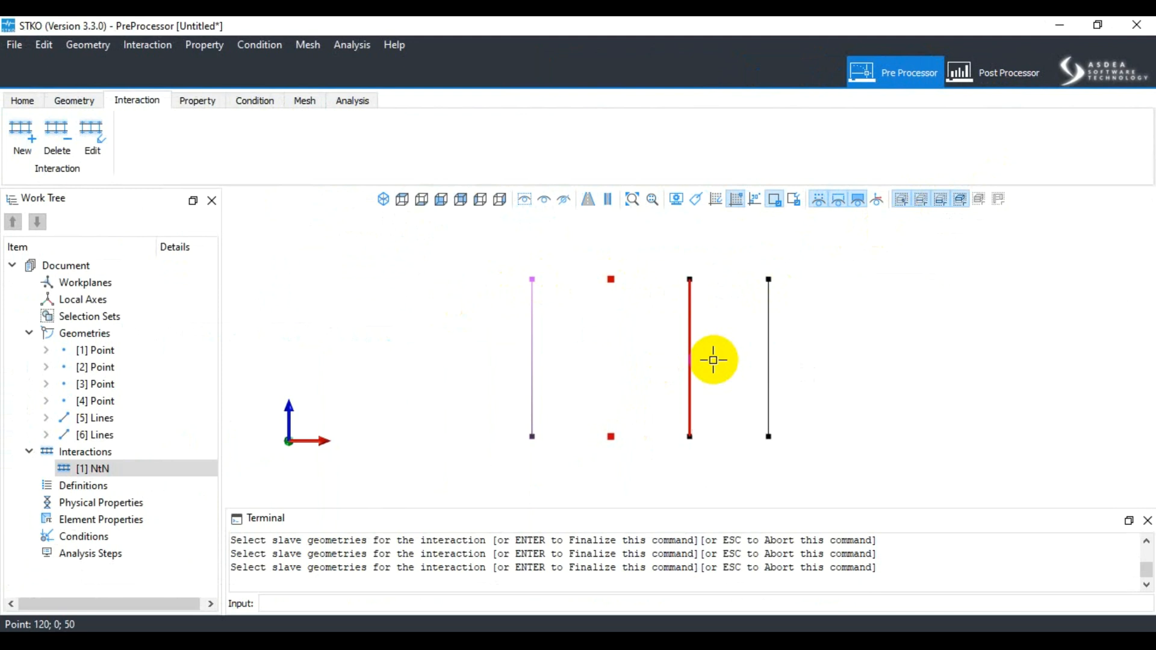
{"action": "key", "text": "Return"}
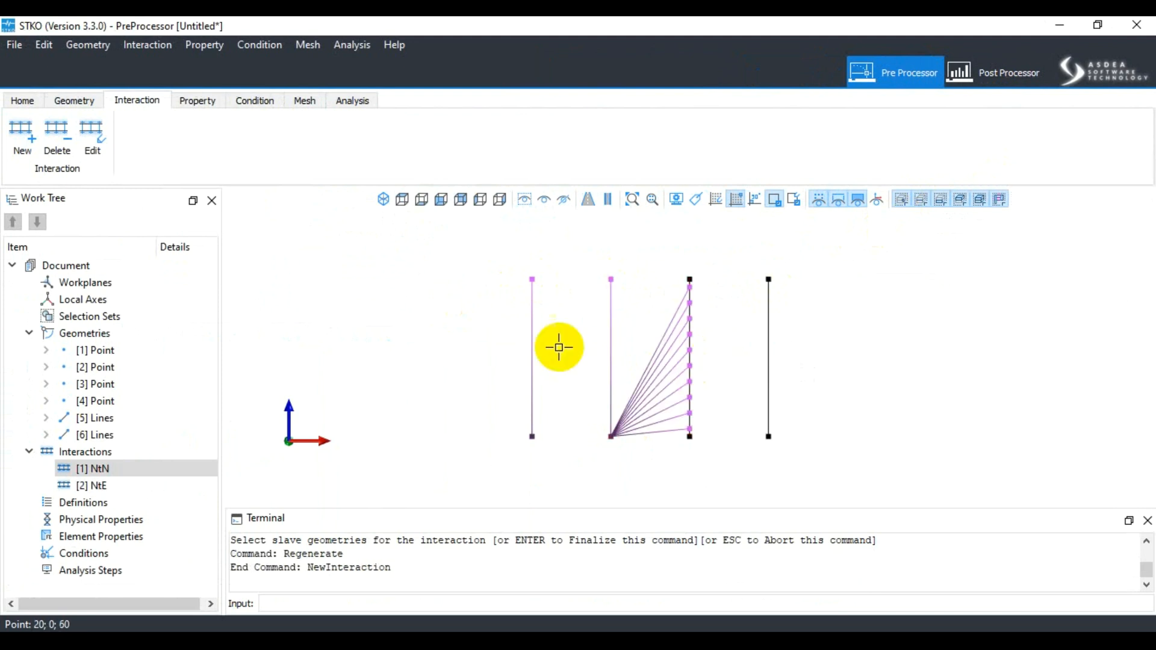
{"action": "scroll", "coordinate": [690, 337], "scroll_direction": "up", "scroll_amount": 2}
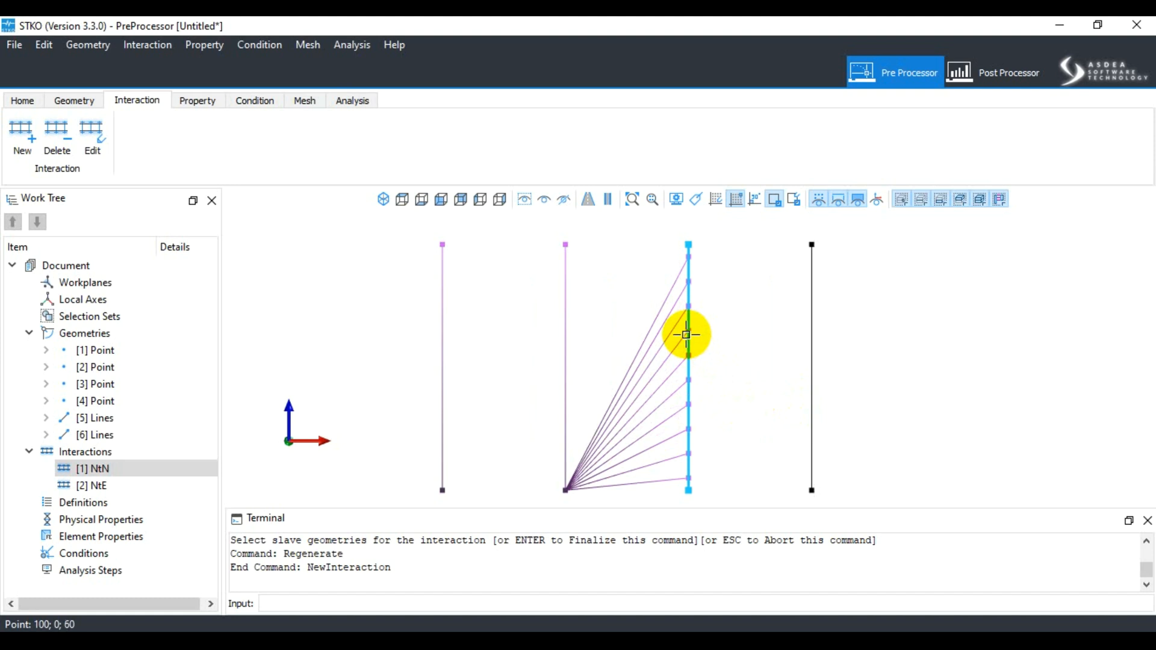
Step: Undo the creation of the NtE interaction
{"action": "scroll", "coordinate": [589, 402], "scroll_direction": "down", "scroll_amount": 1}
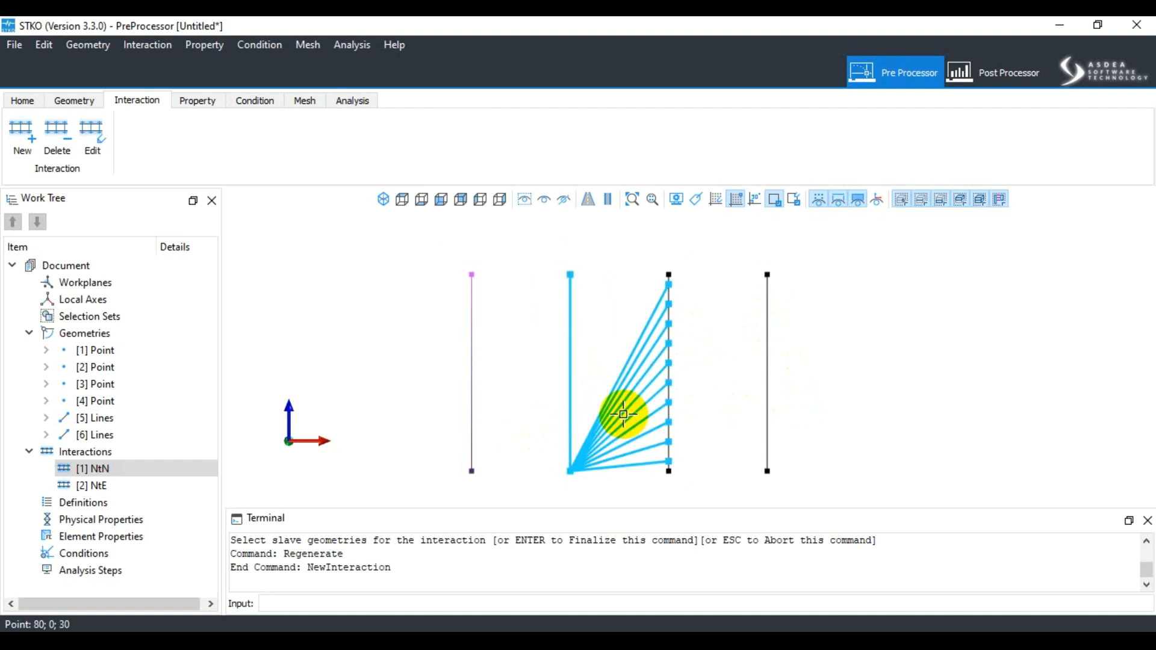
{"action": "key", "text": "ctrl+z"}
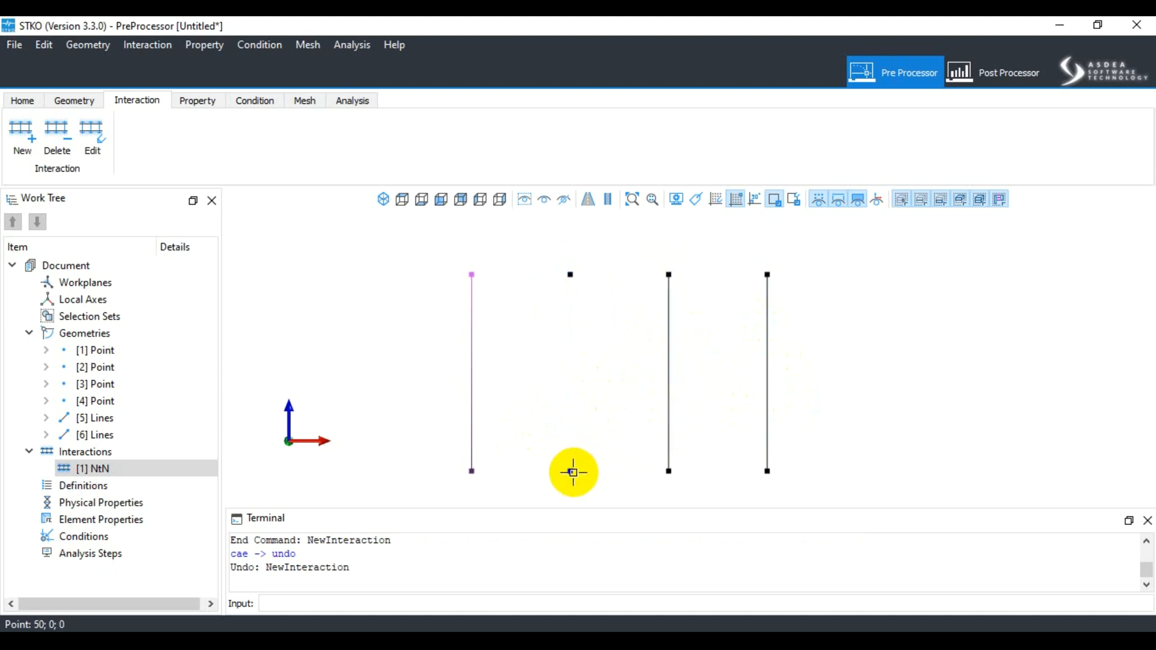
Step: Create a new interaction named NtE with the Node to Element links type and proceed to its geometry selection
{"action": "left_click", "coordinate": [22, 129]}
{"action": "left_click_drag", "start_coordinate": [920, 295], "coordinate": [818, 278]}
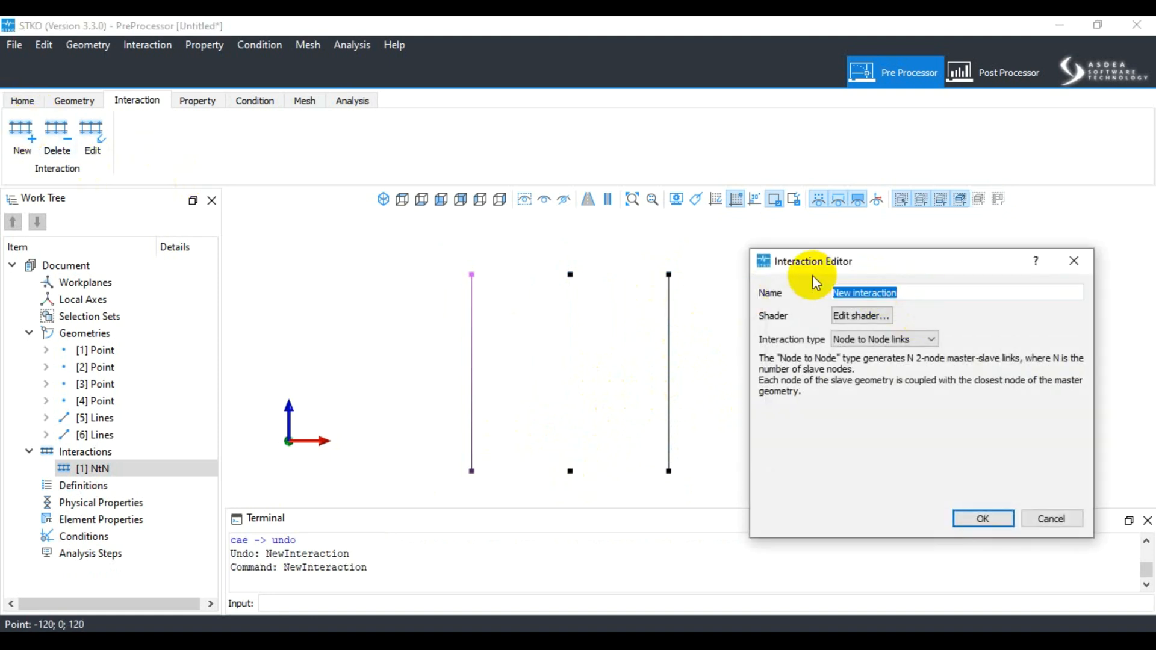
{"action": "type", "text": "n"}
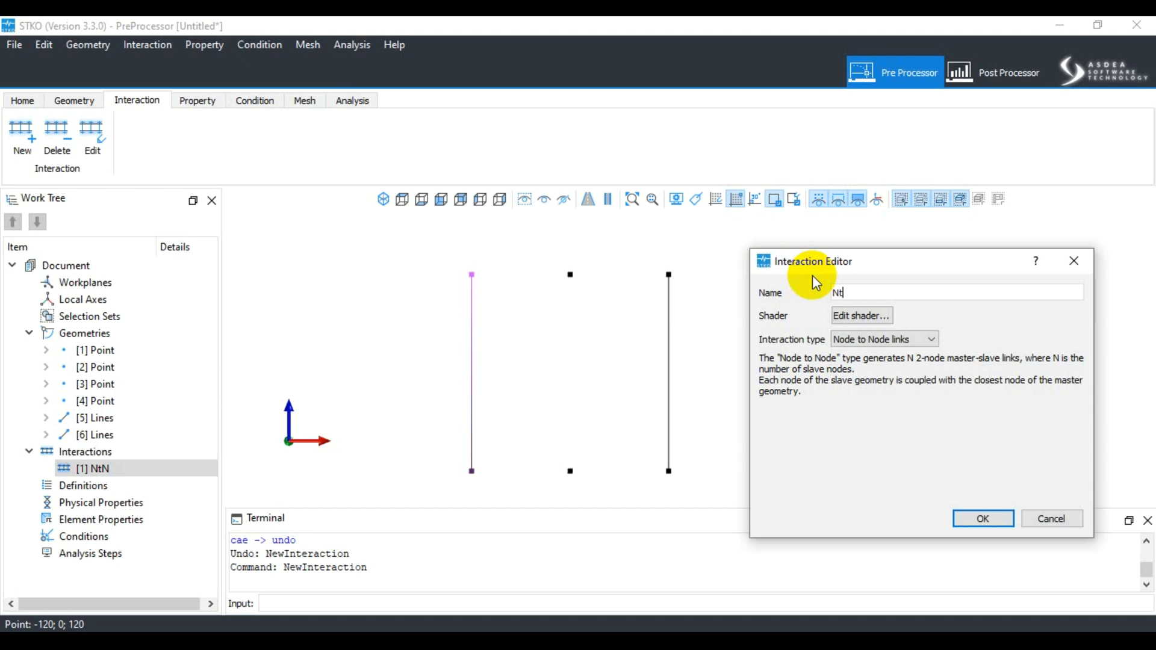
{"action": "type", "text": "tE"}
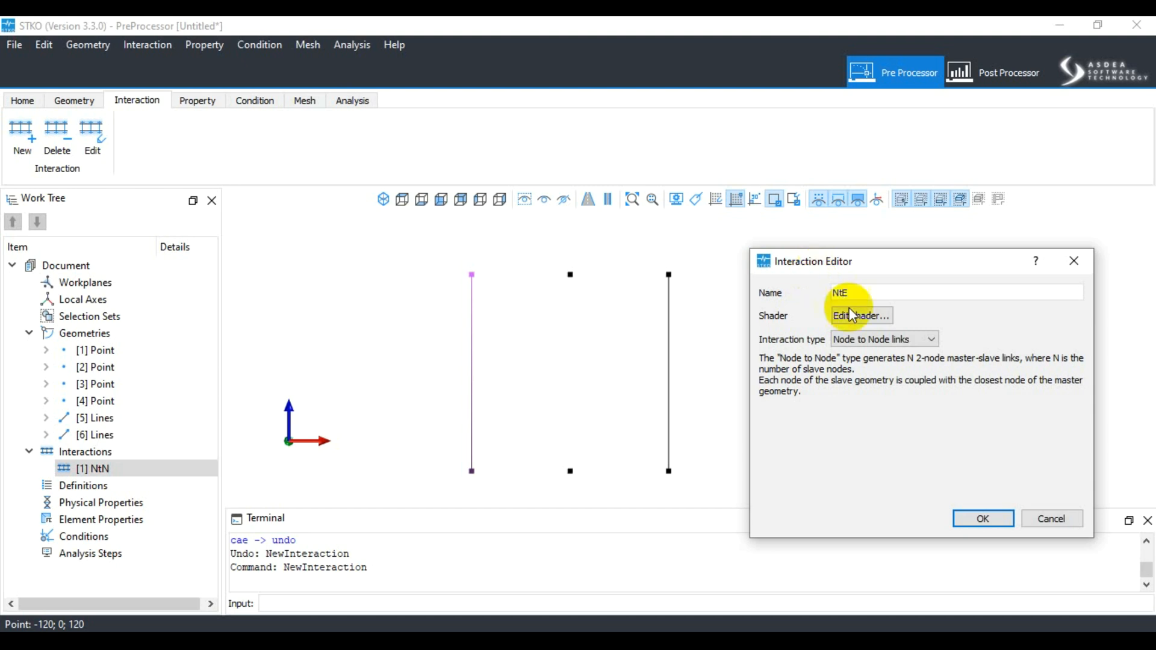
{"action": "left_click", "coordinate": [903, 338]}
{"action": "left_click", "coordinate": [904, 365]}
{"action": "left_click", "coordinate": [981, 518]}
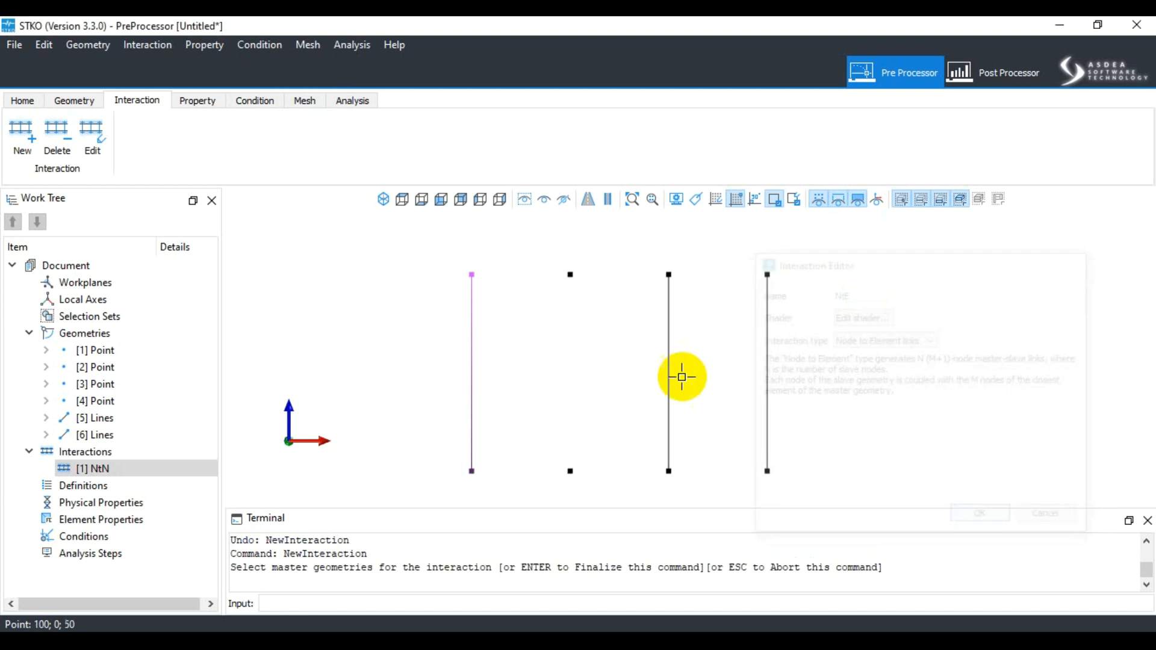
Step: Assign the vertical line at x = 100 as master and the point at 50 0 0 as slave, and finalize NtE
{"action": "left_click", "coordinate": [667, 342]}
{"action": "key", "text": "Return"}
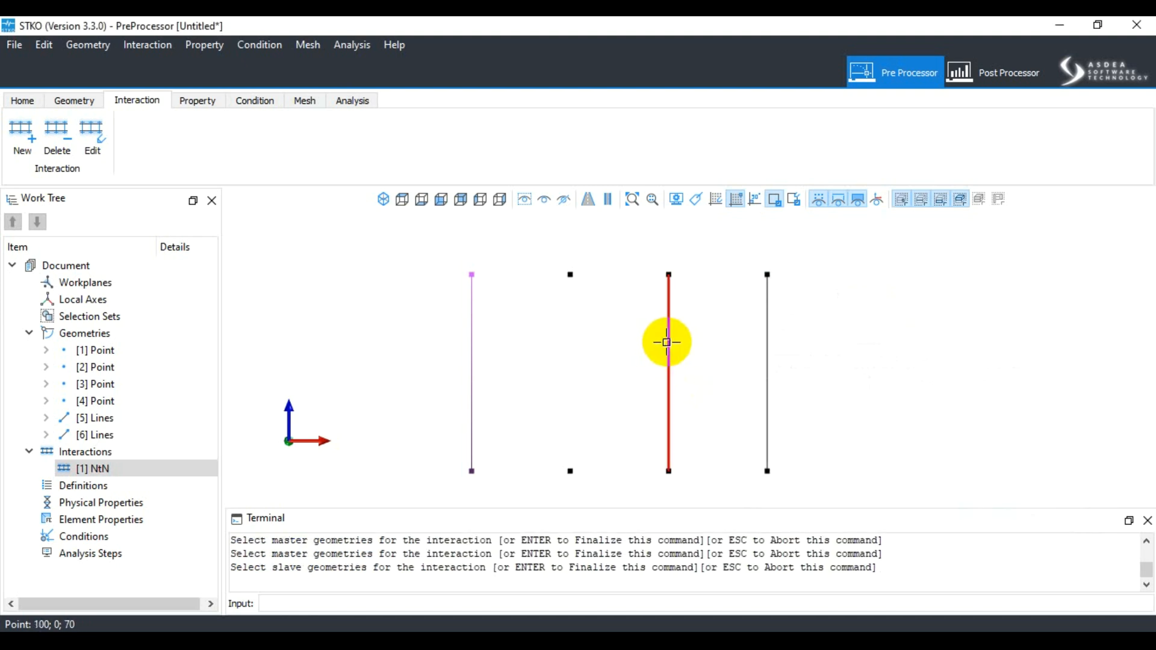
{"action": "left_click", "coordinate": [569, 472]}
{"action": "key", "text": "Return"}
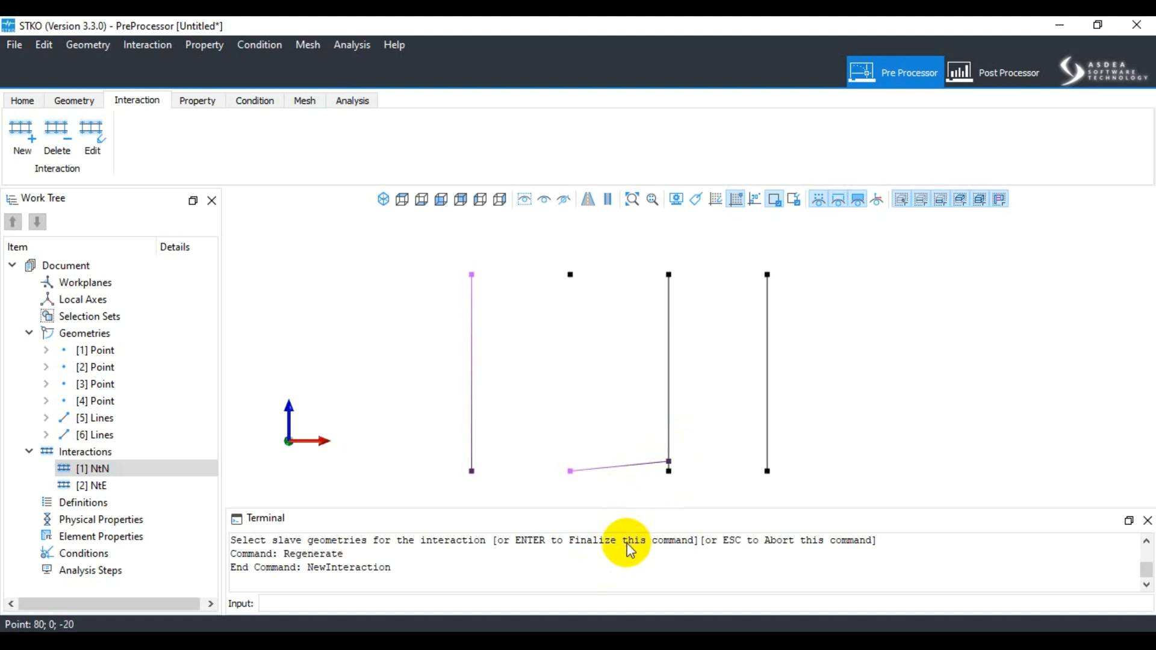
Step: Edit the NtE interaction and add the point at 50 0 100 to its slave geometries
{"action": "left_click", "coordinate": [92, 137]}
{"action": "left_click_drag", "start_coordinate": [519, 229], "coordinate": [876, 249]}
{"action": "left_click", "coordinate": [870, 282]}
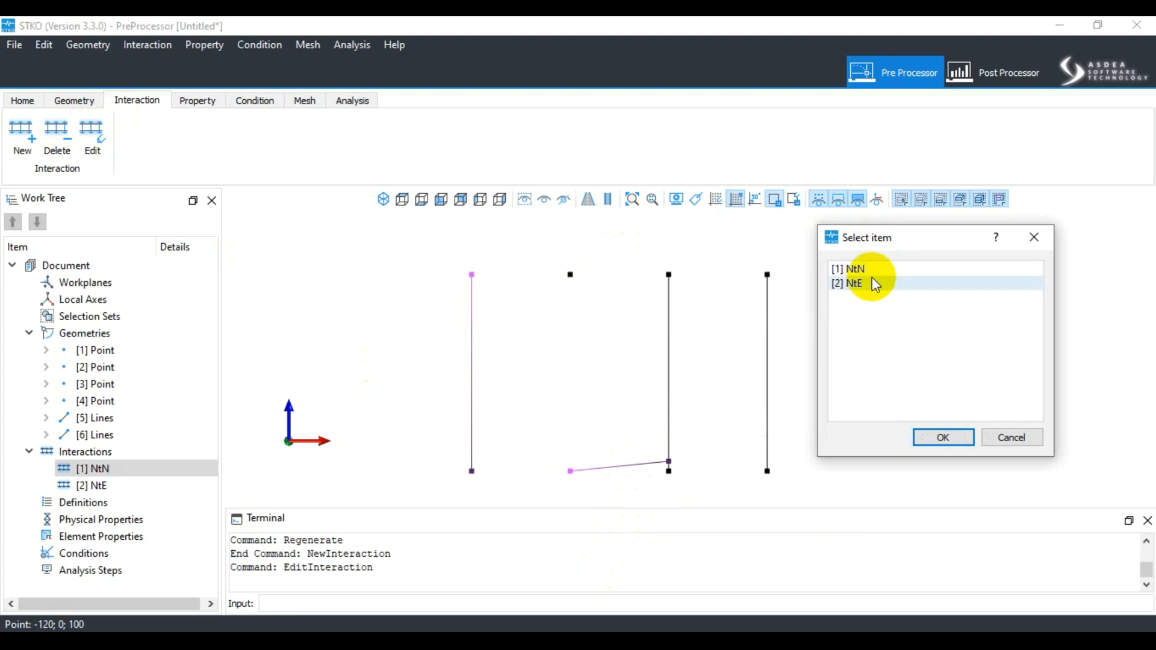
{"action": "left_click", "coordinate": [943, 438]}
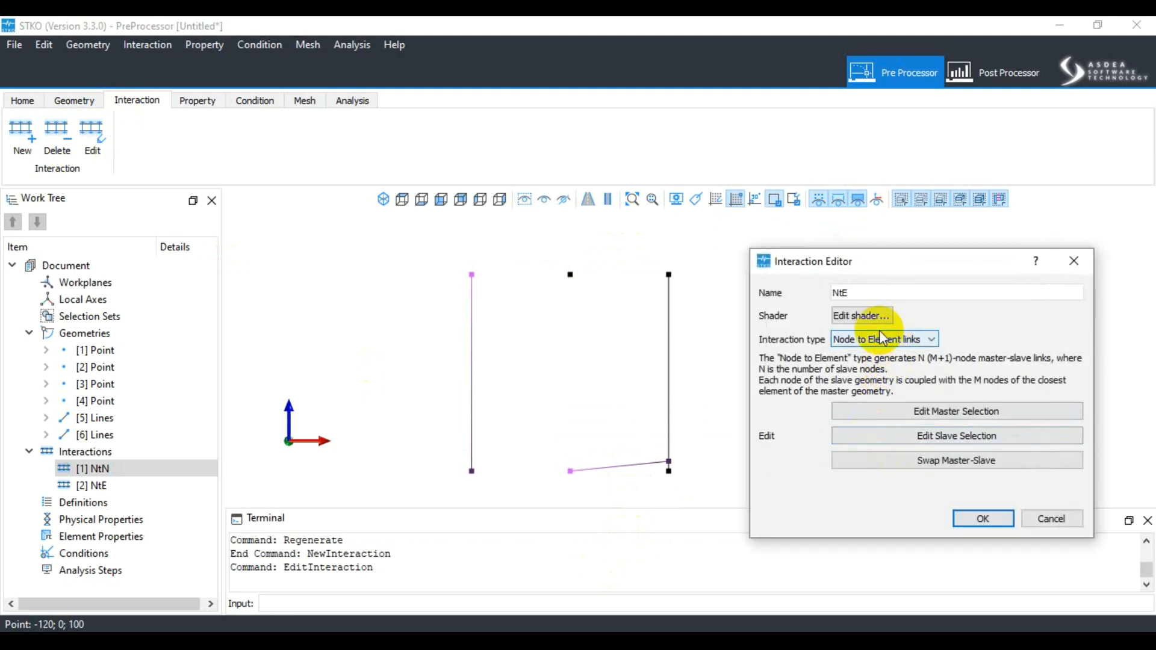
{"action": "left_click", "coordinate": [957, 435]}
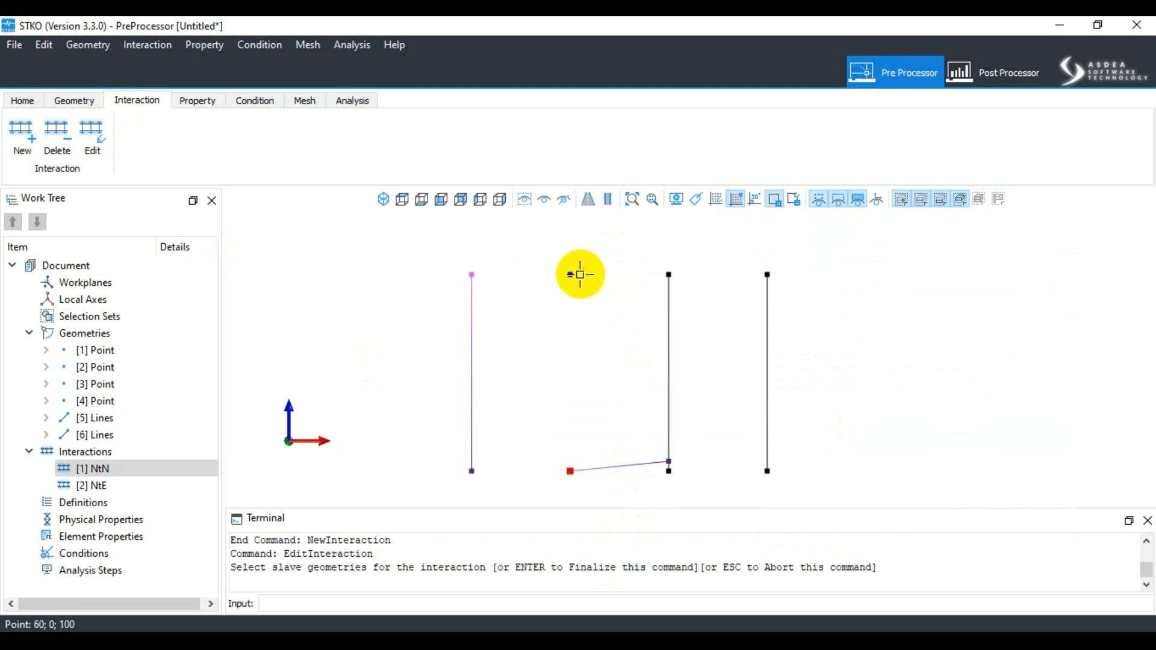
{"action": "left_click", "coordinate": [570, 274]}
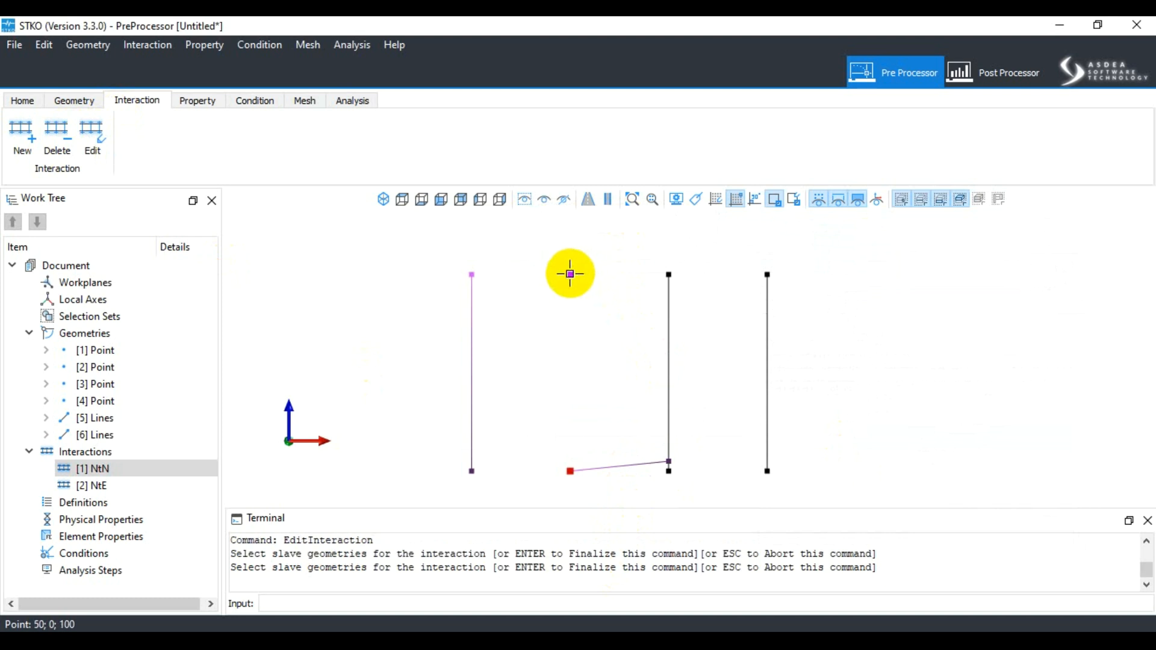
{"action": "key", "text": "Return"}
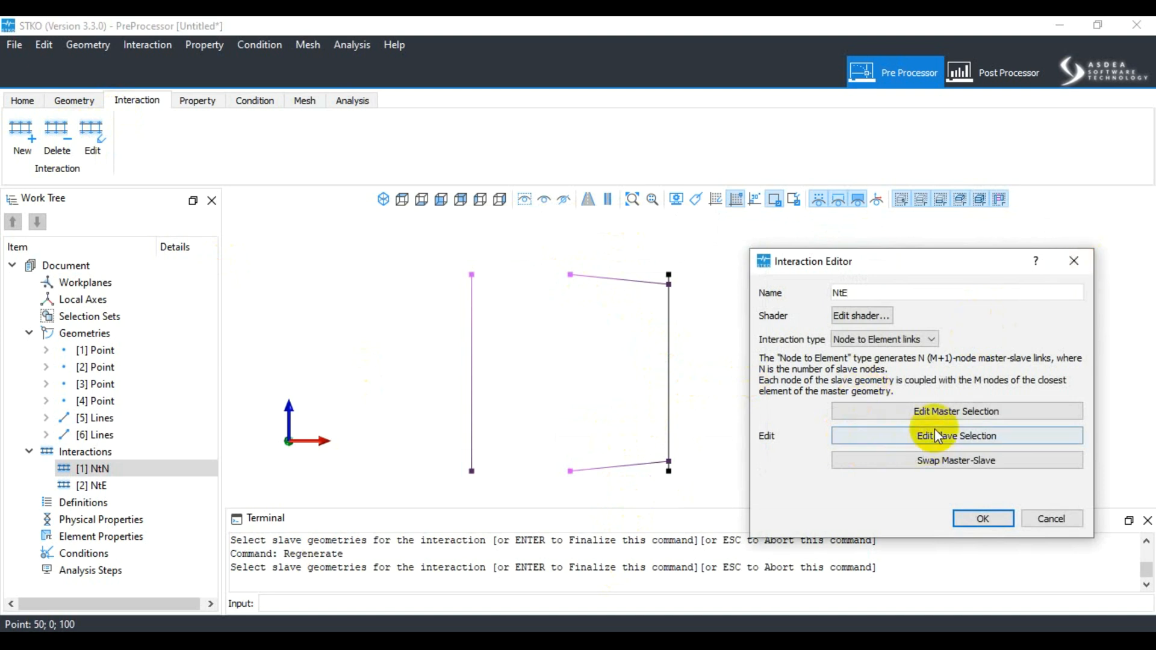
Step: Swap the master and slave geometries of NtE back and forth to compare the resulting links
{"action": "left_click", "coordinate": [931, 460]}
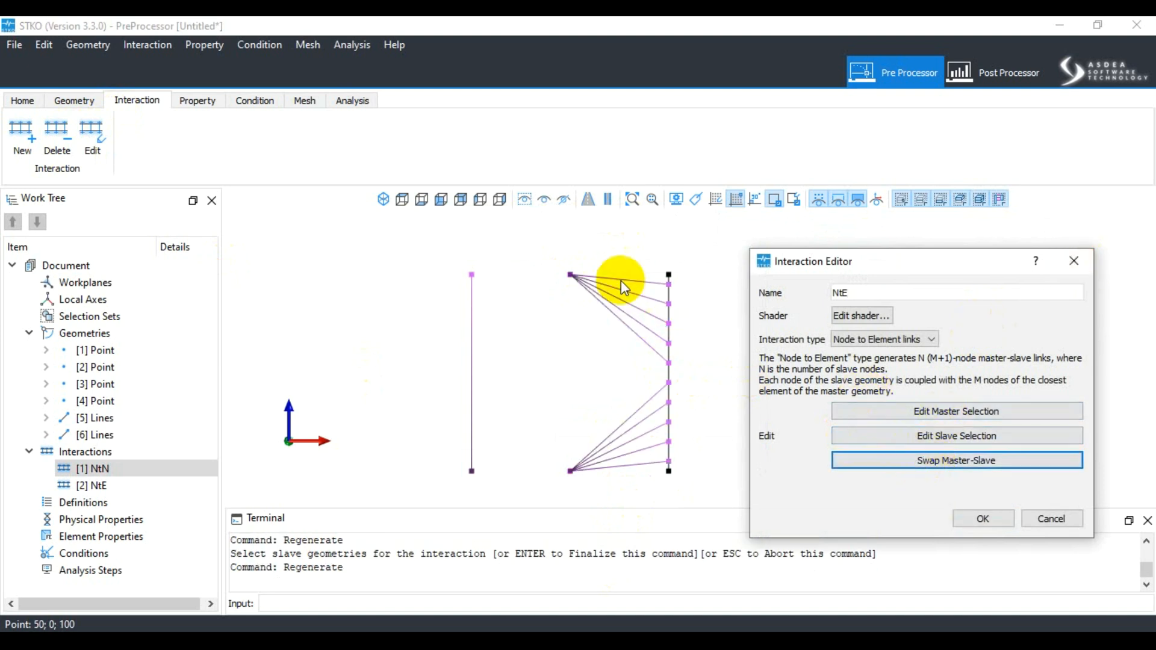
{"action": "left_click_drag", "start_coordinate": [877, 266], "coordinate": [194, 203]}
{"action": "left_click", "coordinate": [298, 401]}
{"action": "left_click", "coordinate": [300, 400]}
Step: Discard the edit of NtE and undo the creation of that interaction
{"action": "left_click", "coordinate": [391, 199]}
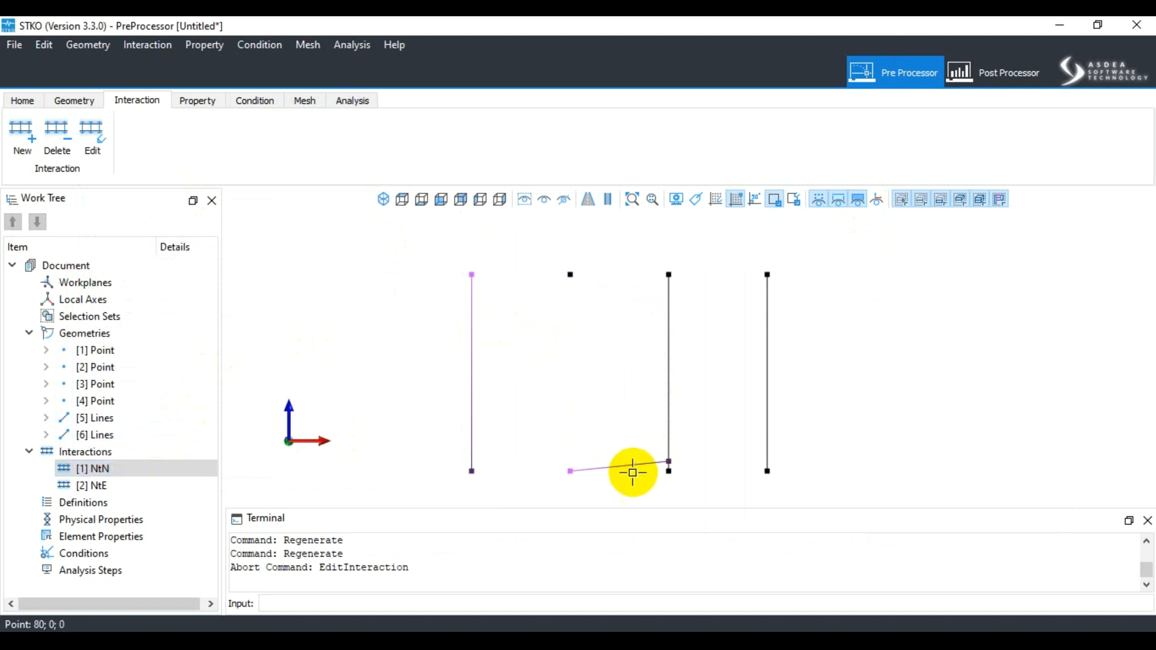
{"action": "key", "text": "ctrl+z"}
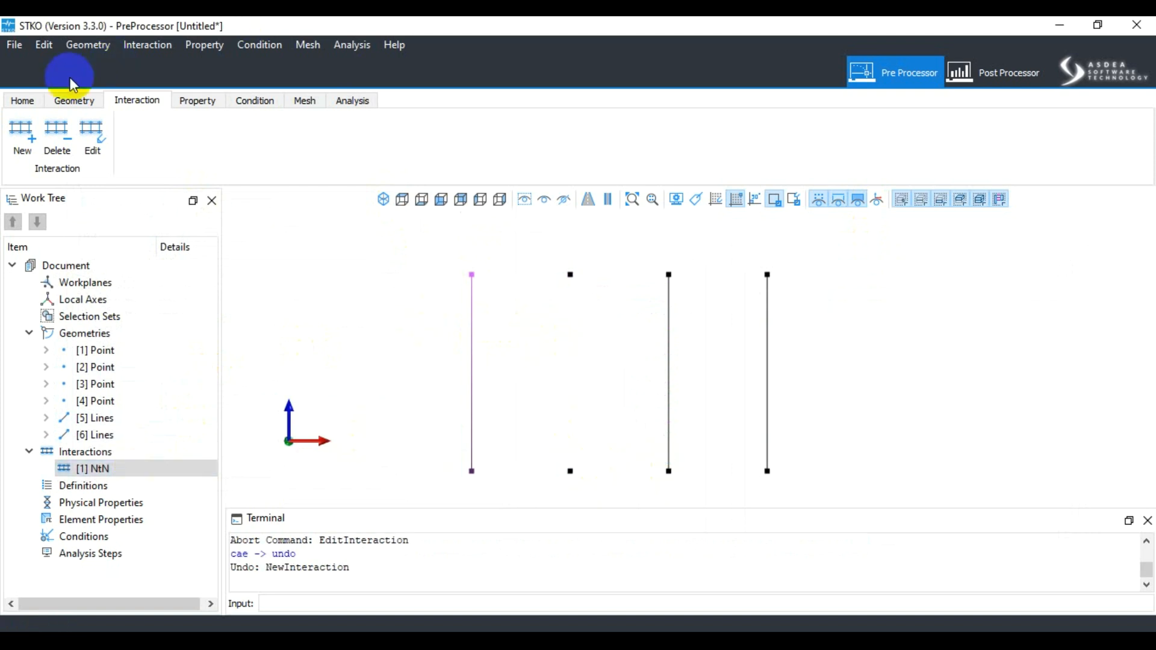
Step: Set up another new interaction as NtE, using Node to Element links, and continue to selecting its master geometry
{"action": "left_click", "coordinate": [21, 129]}
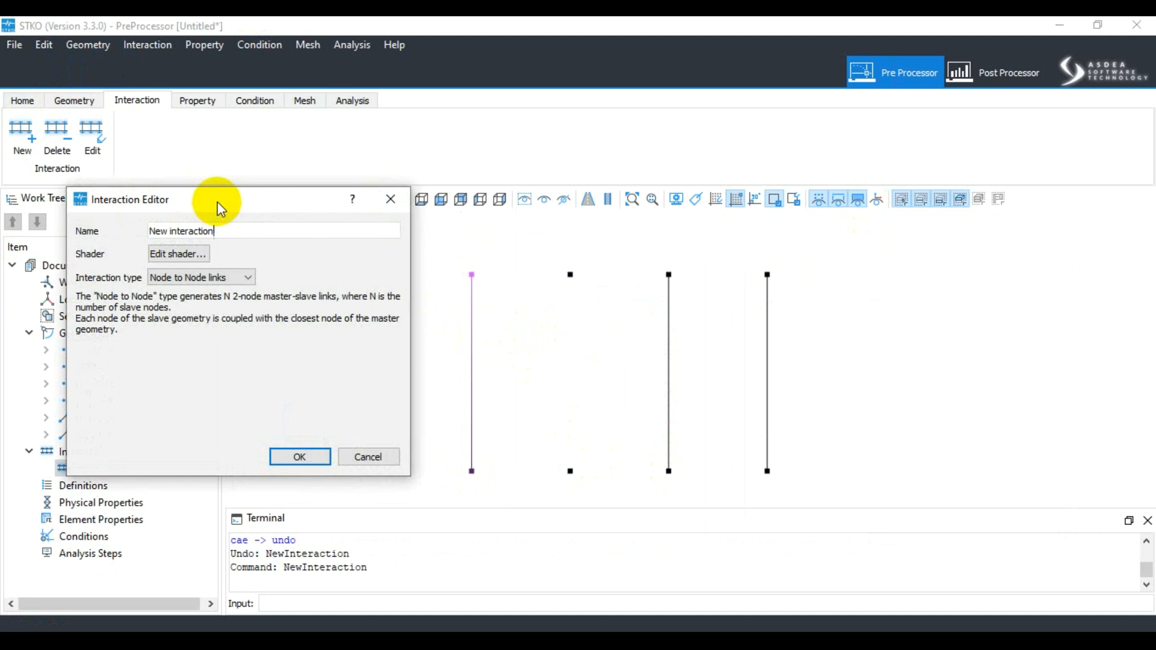
{"action": "left_click_drag", "start_coordinate": [219, 201], "coordinate": [922, 220]}
{"action": "left_click", "coordinate": [914, 294]}
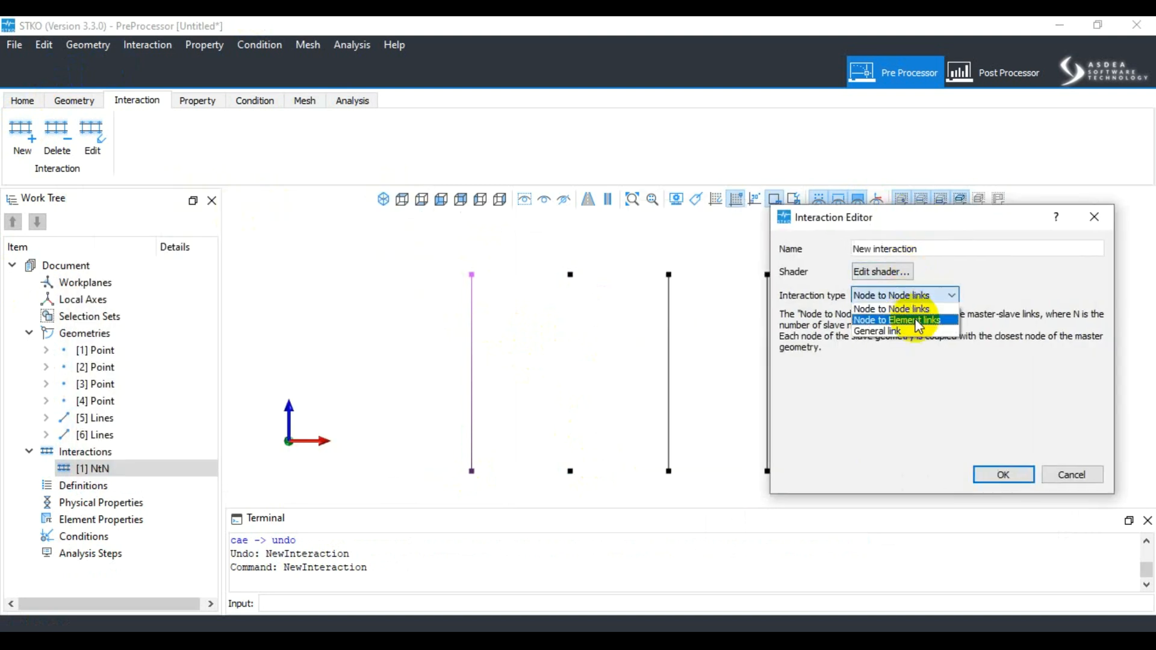
{"action": "left_click", "coordinate": [913, 321]}
{"action": "type", "text": "N"}
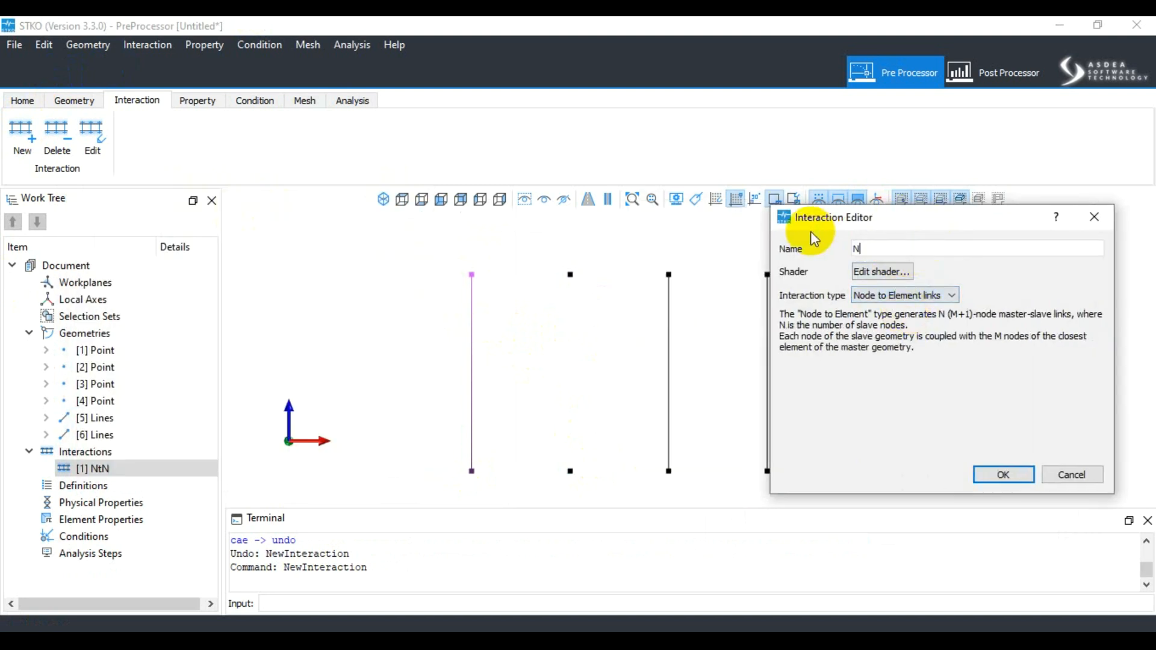
{"action": "type", "text": "tE"}
{"action": "left_click", "coordinate": [1002, 476]}
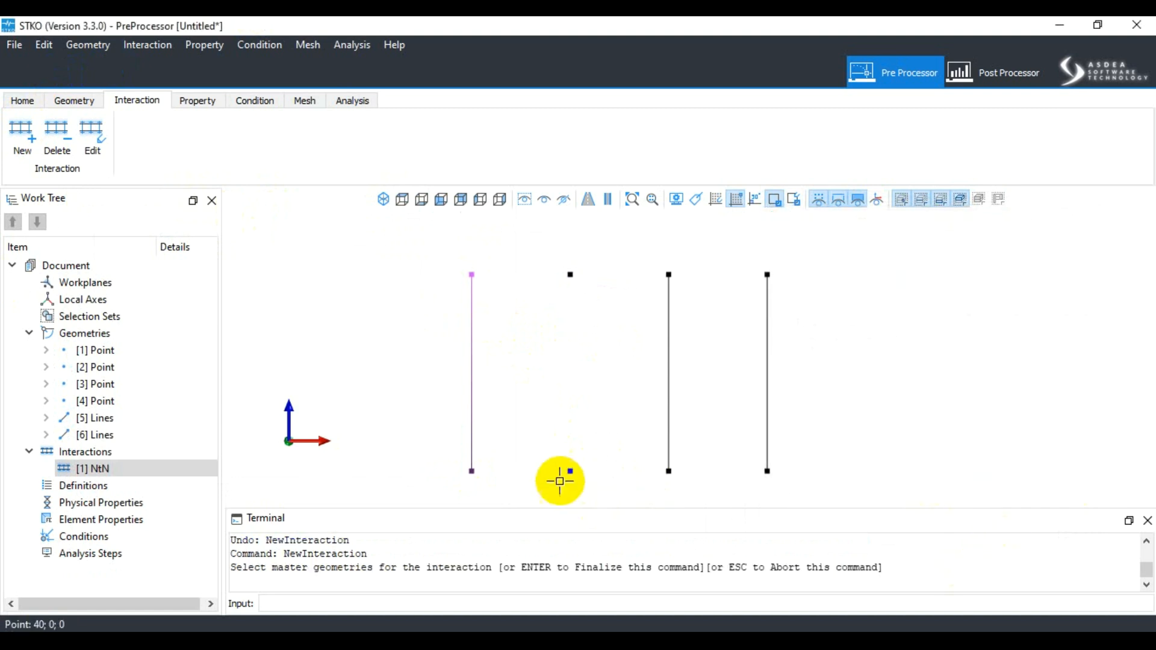
Step: Assign the point at 50 0 0 as master and the vertical line at x = 100 as slave, and finalize NtE
{"action": "left_click", "coordinate": [569, 472]}
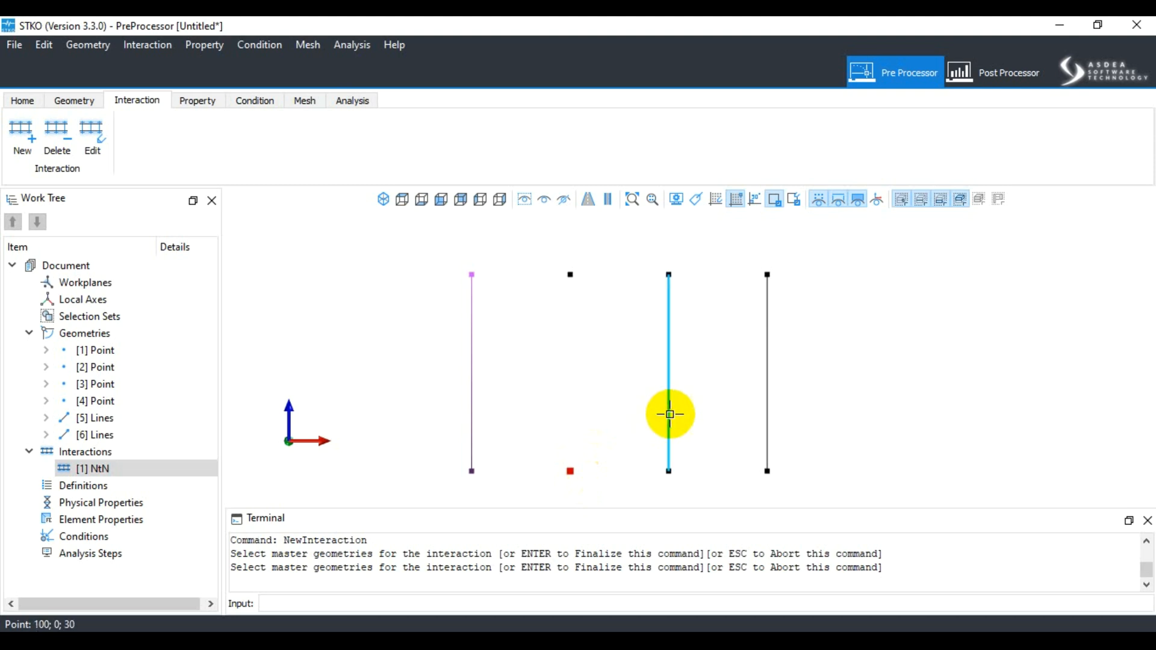
{"action": "left_click", "coordinate": [669, 413]}
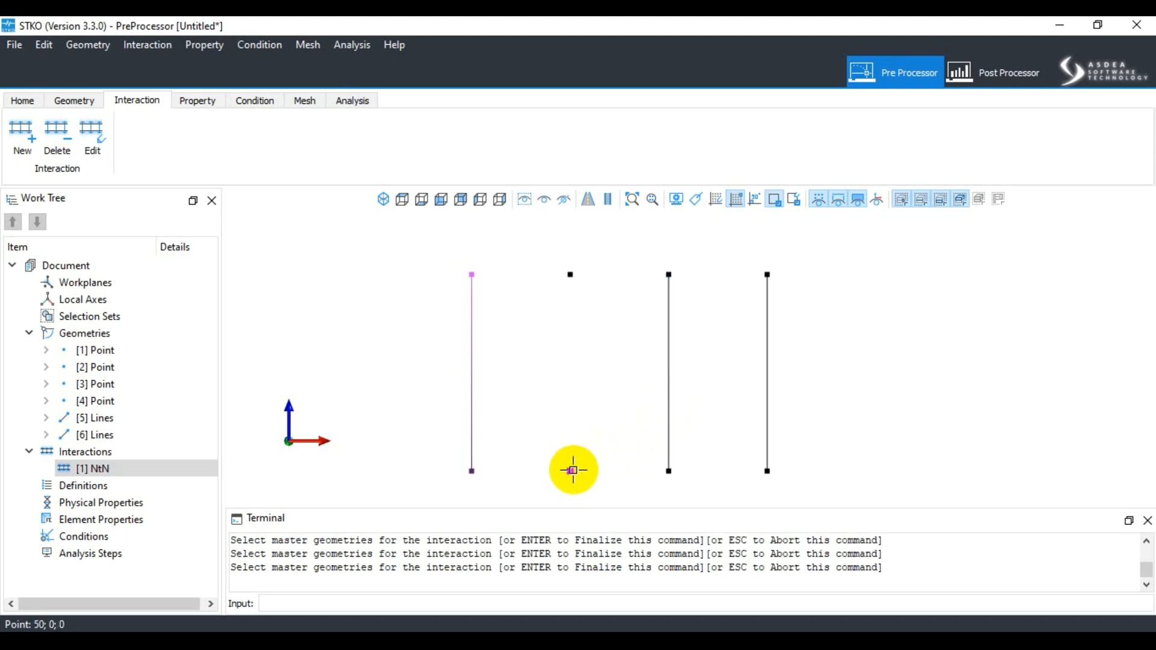
{"action": "key", "text": "Return"}
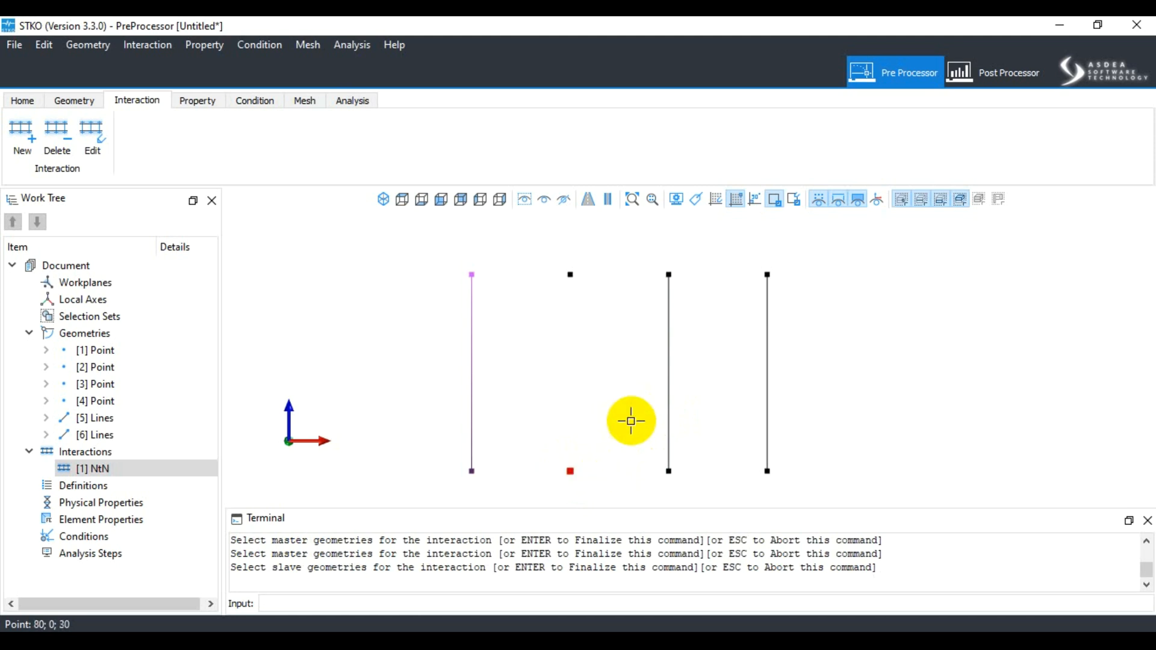
{"action": "left_click", "coordinate": [669, 401]}
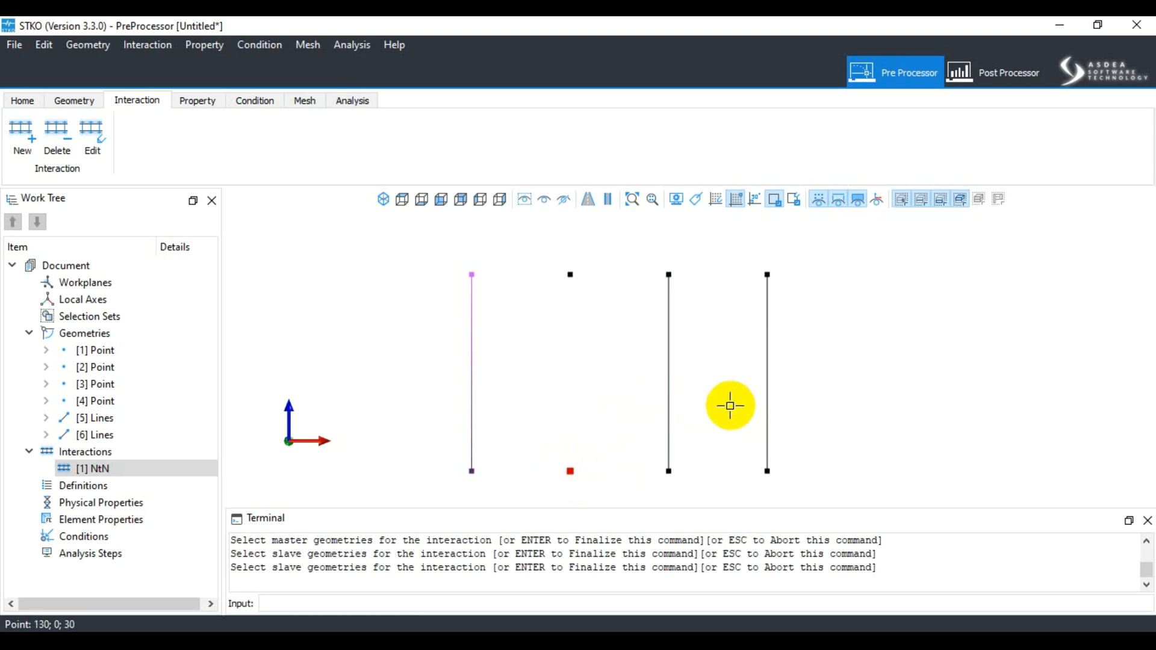
{"action": "left_click", "coordinate": [669, 402]}
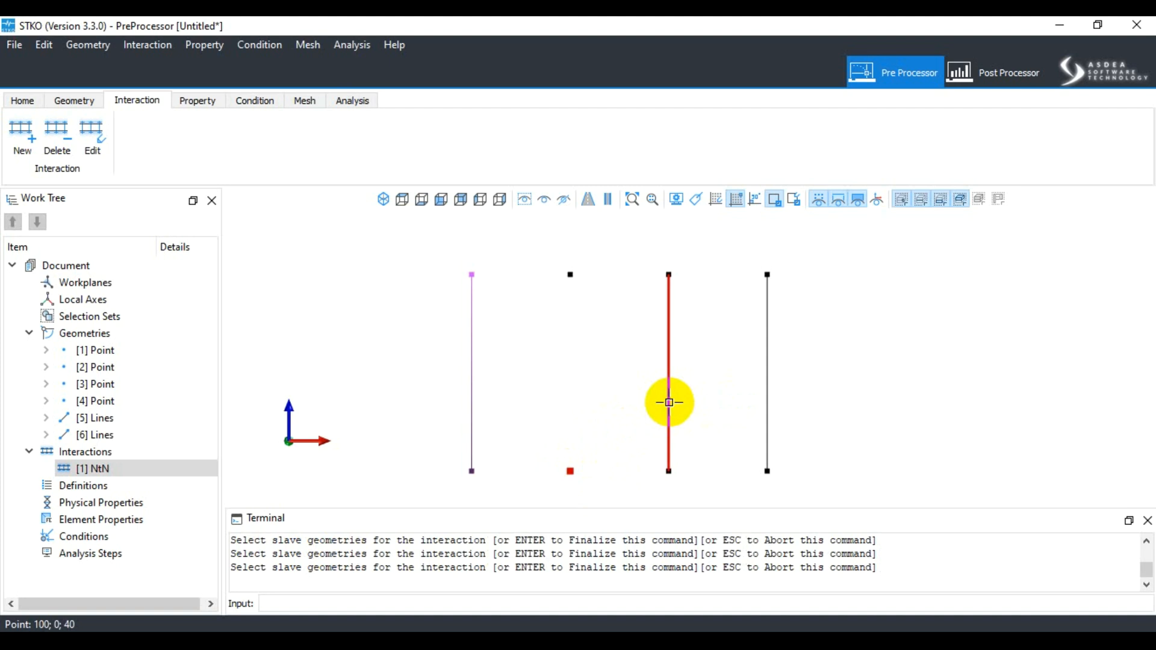
{"action": "key", "text": "Return"}
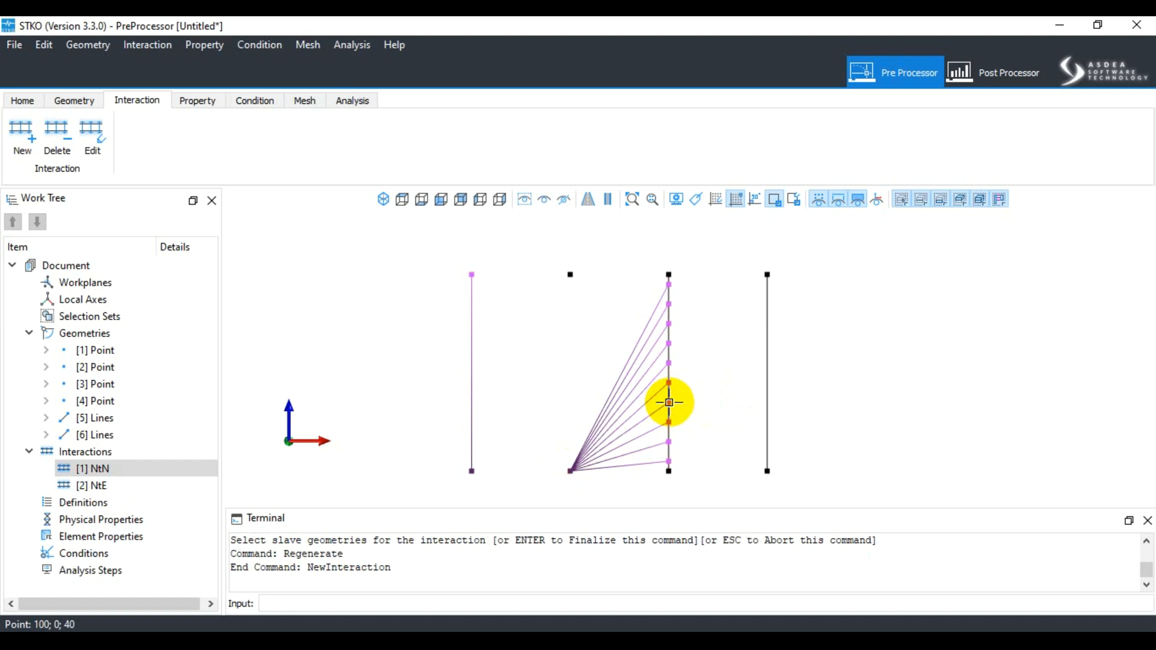
Step: Copy the vertical line at x = 150 using base point 100 0 0 and destination point 150 0 0
{"action": "left_click", "coordinate": [58, 100]}
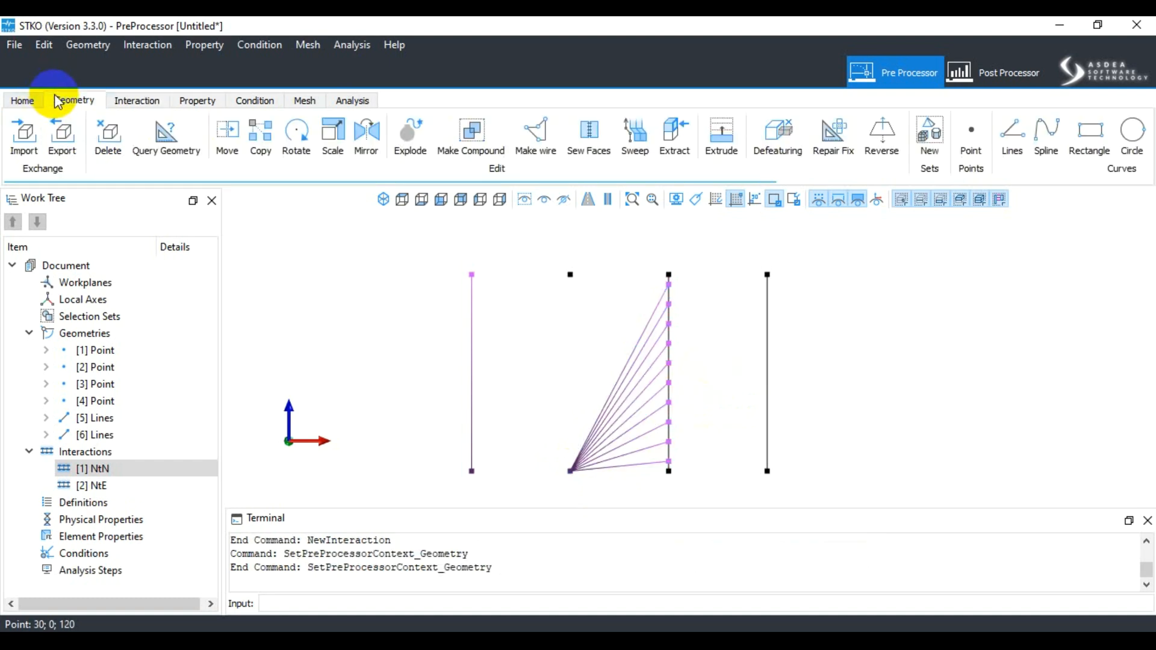
{"action": "left_click", "coordinate": [259, 134]}
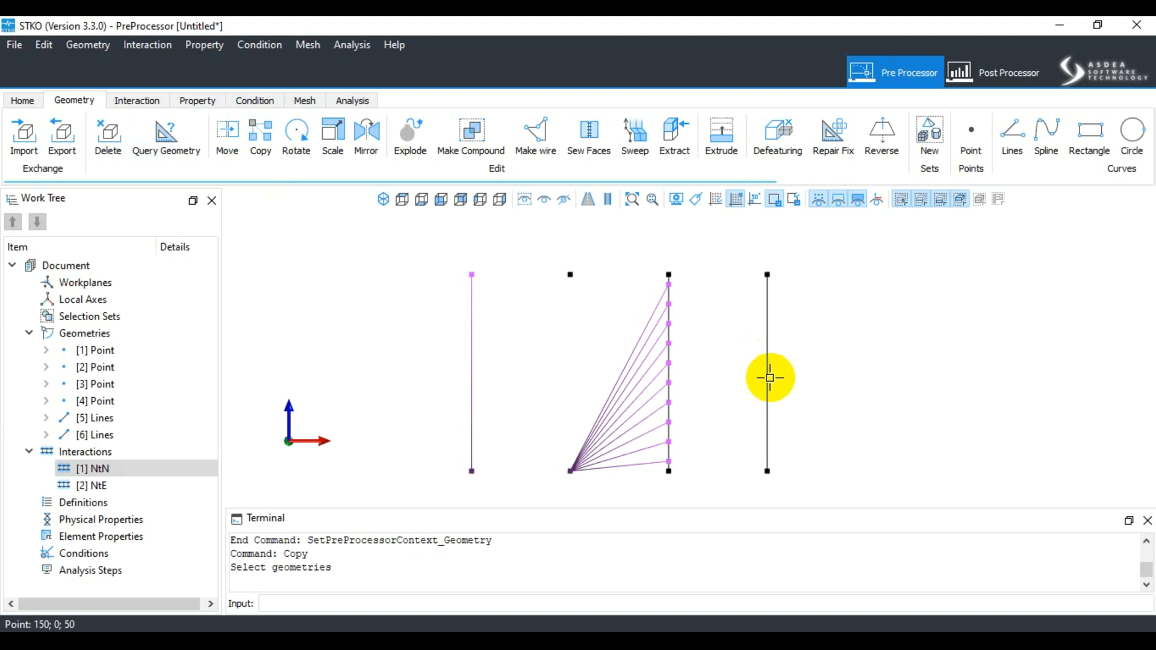
{"action": "left_click", "coordinate": [765, 381]}
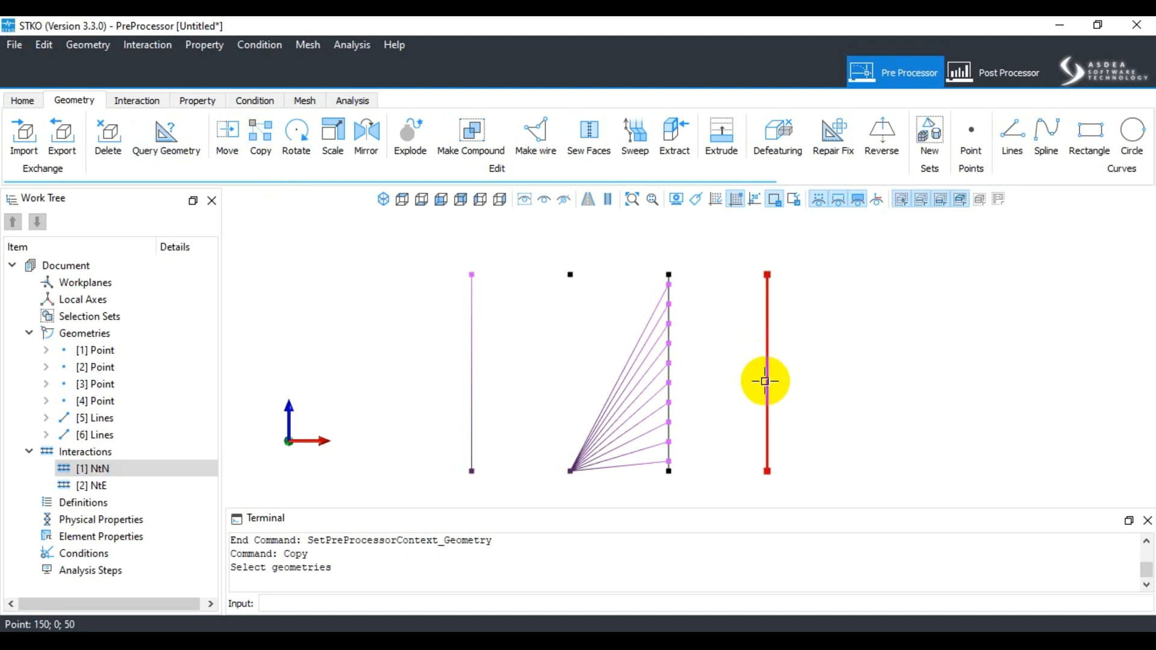
{"action": "key", "text": "Return"}
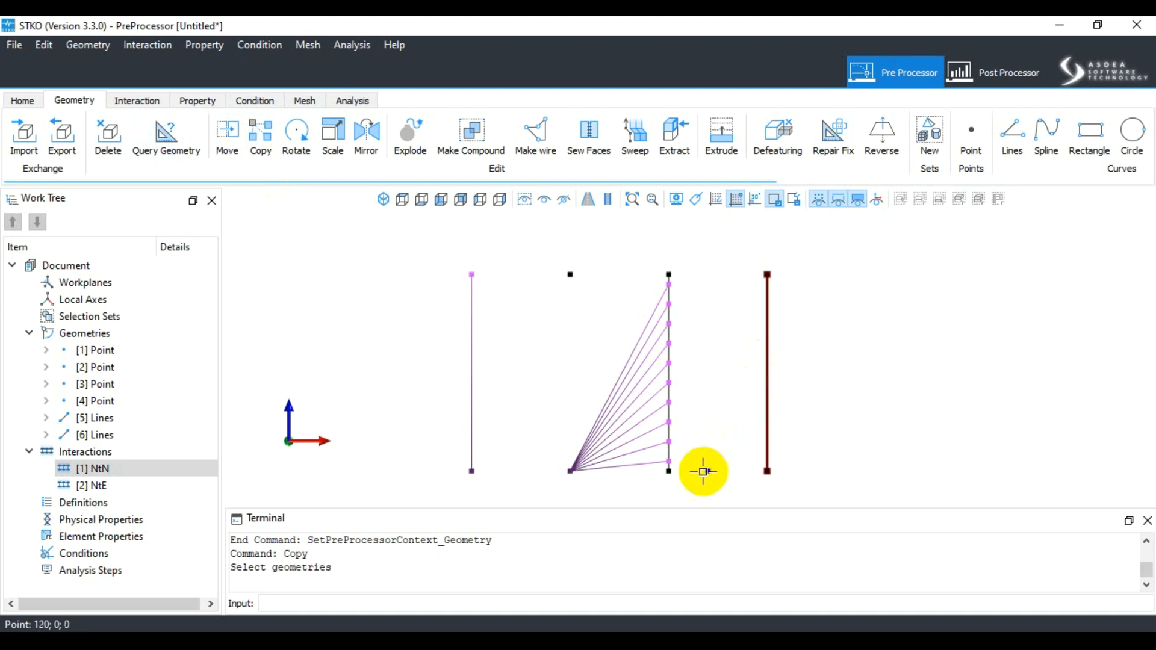
{"action": "left_click", "coordinate": [669, 471]}
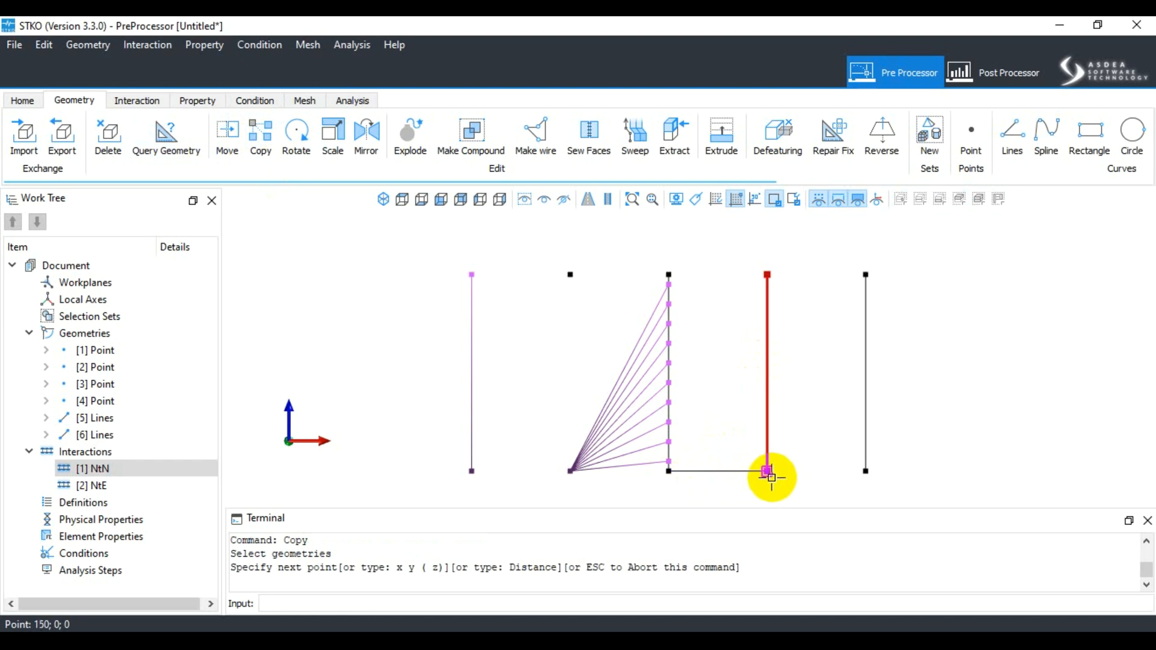
{"action": "left_click", "coordinate": [768, 472]}
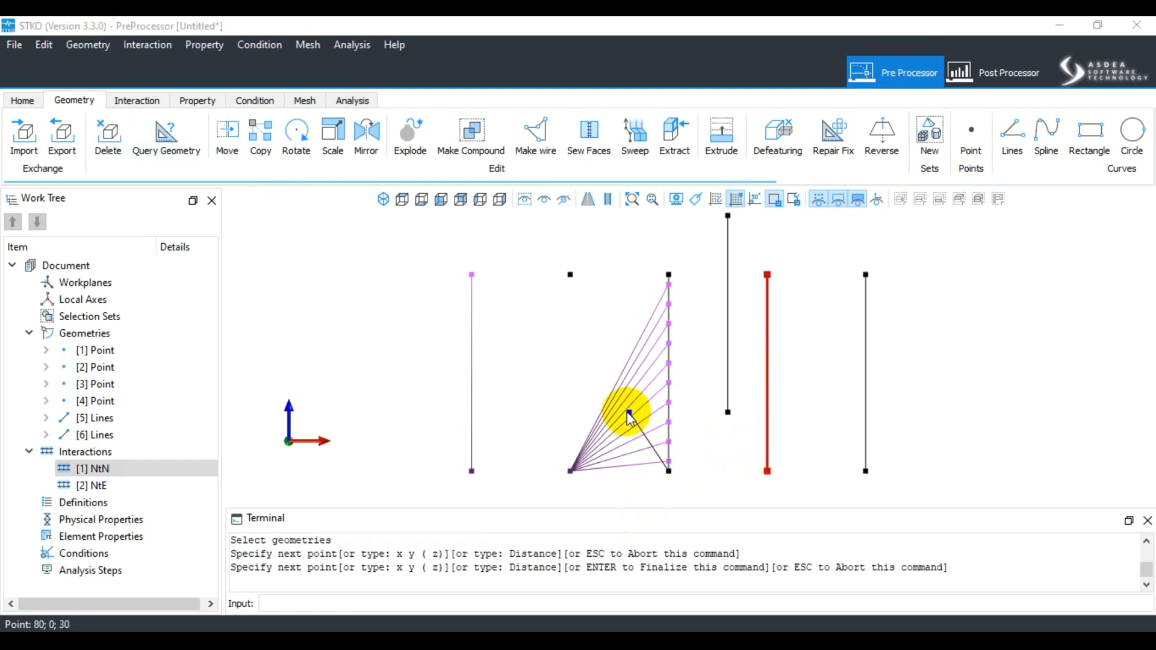
{"action": "key", "text": "Return"}
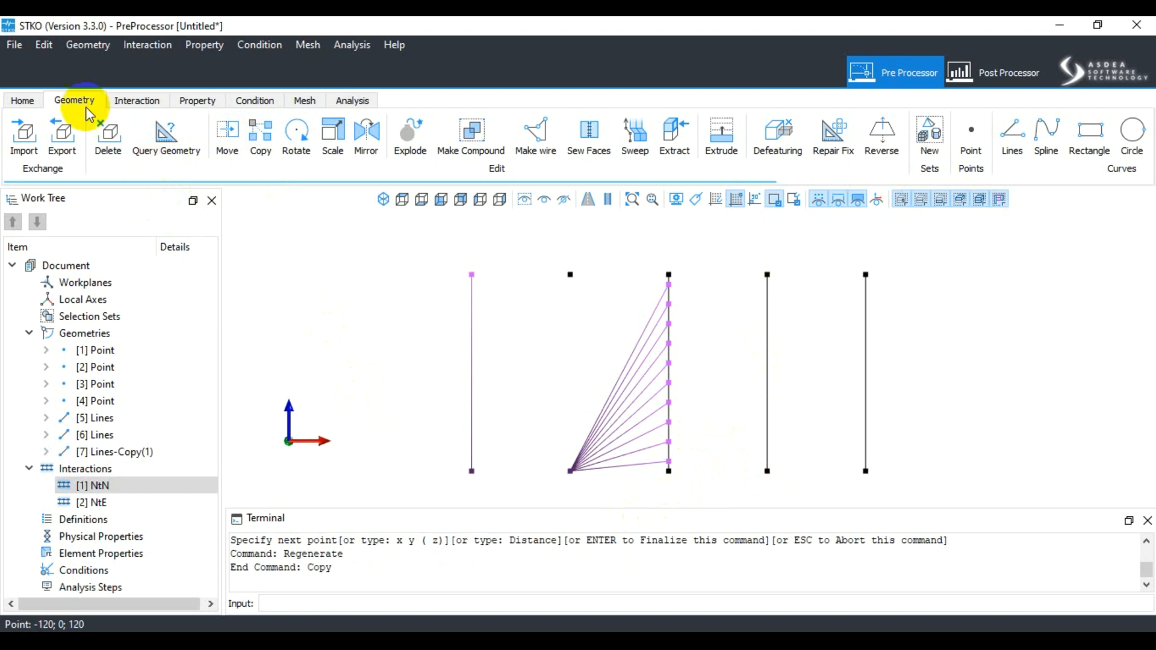
Step: Set up a new interaction named Gl with the General link type and continue to selecting its master geometry
{"action": "left_click", "coordinate": [135, 101]}
{"action": "left_click", "coordinate": [30, 140]}
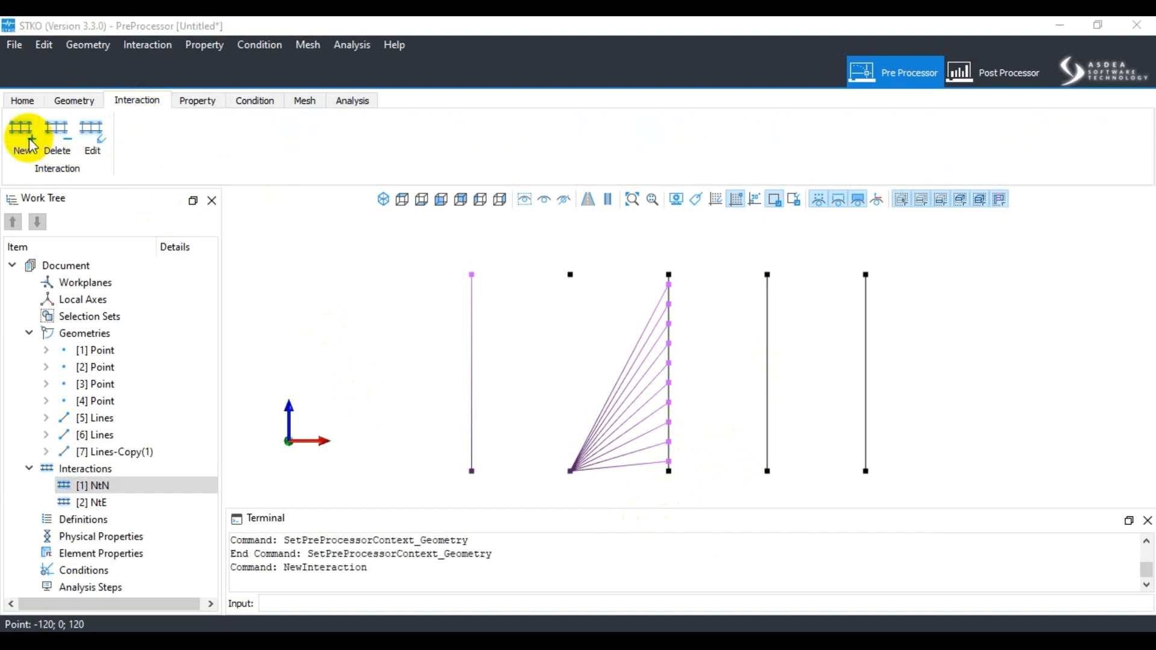
{"action": "left_click_drag", "start_coordinate": [963, 227], "coordinate": [266, 349]}
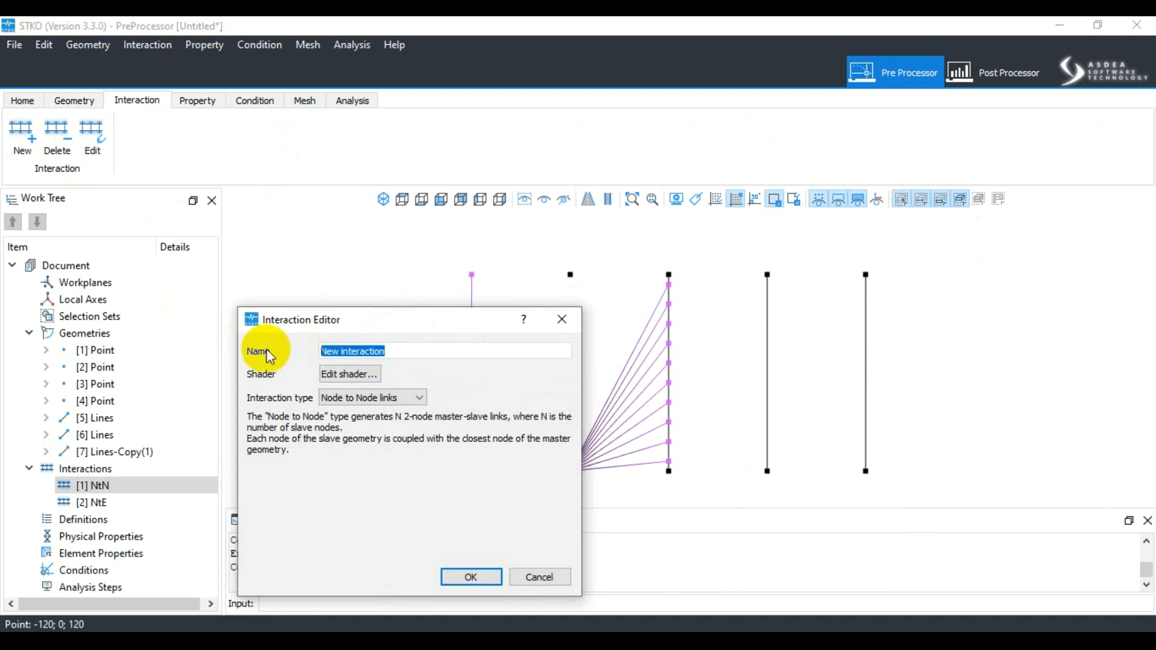
{"action": "type", "text": "Gl"}
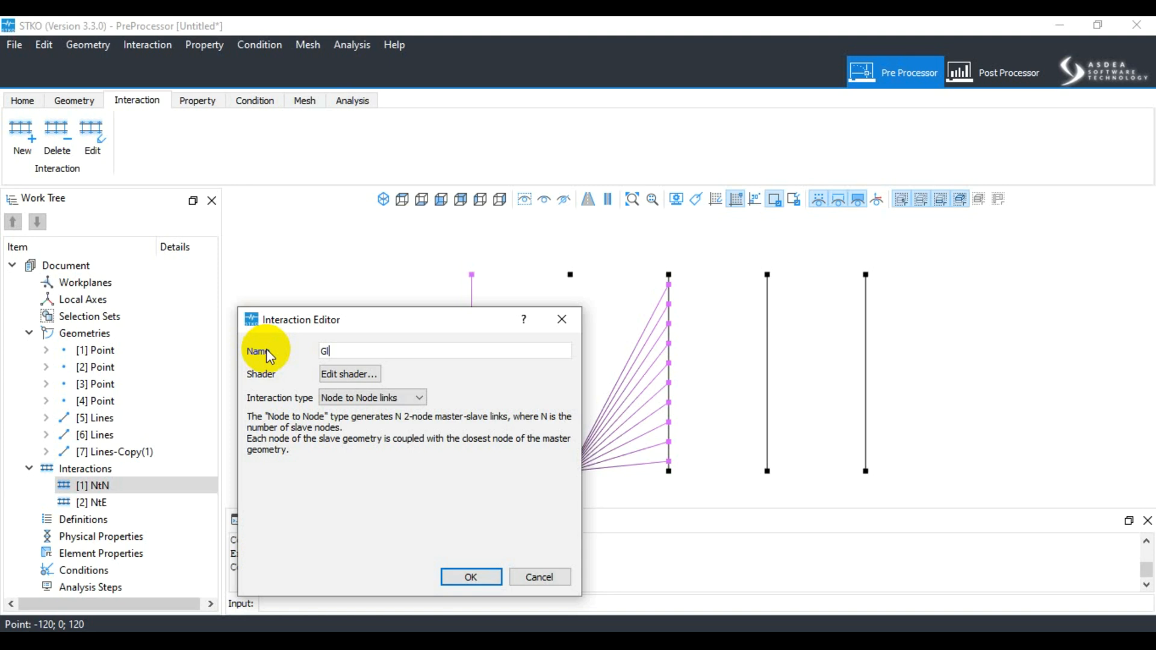
{"action": "left_click", "coordinate": [377, 397]}
{"action": "left_click", "coordinate": [363, 431]}
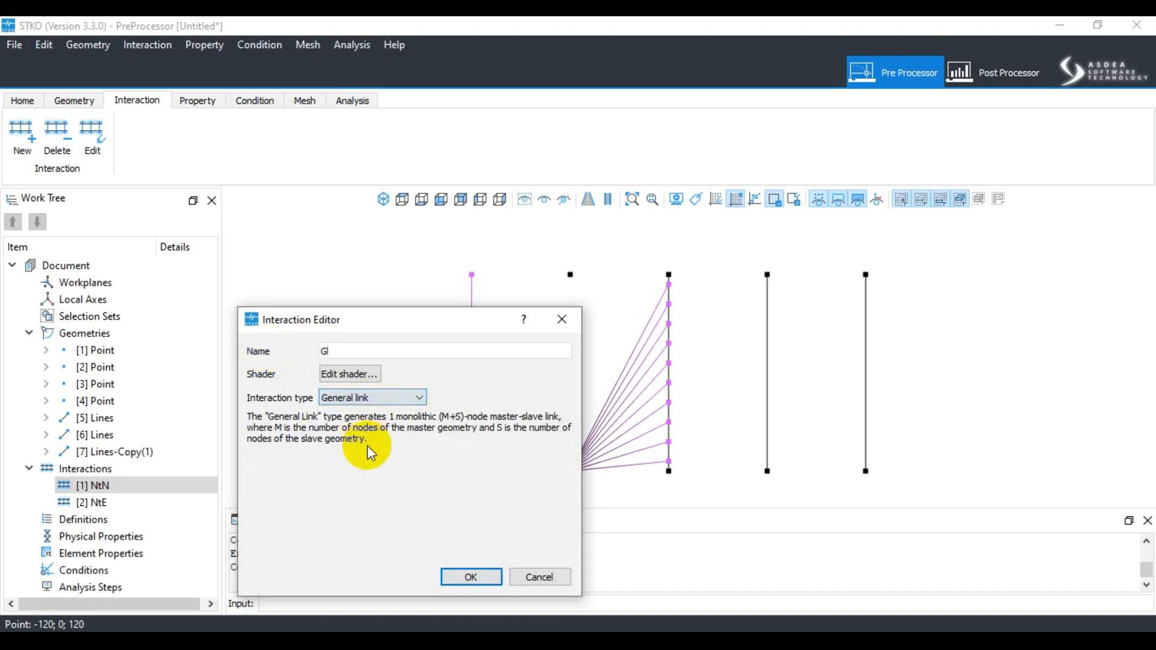
{"action": "left_click", "coordinate": [472, 578]}
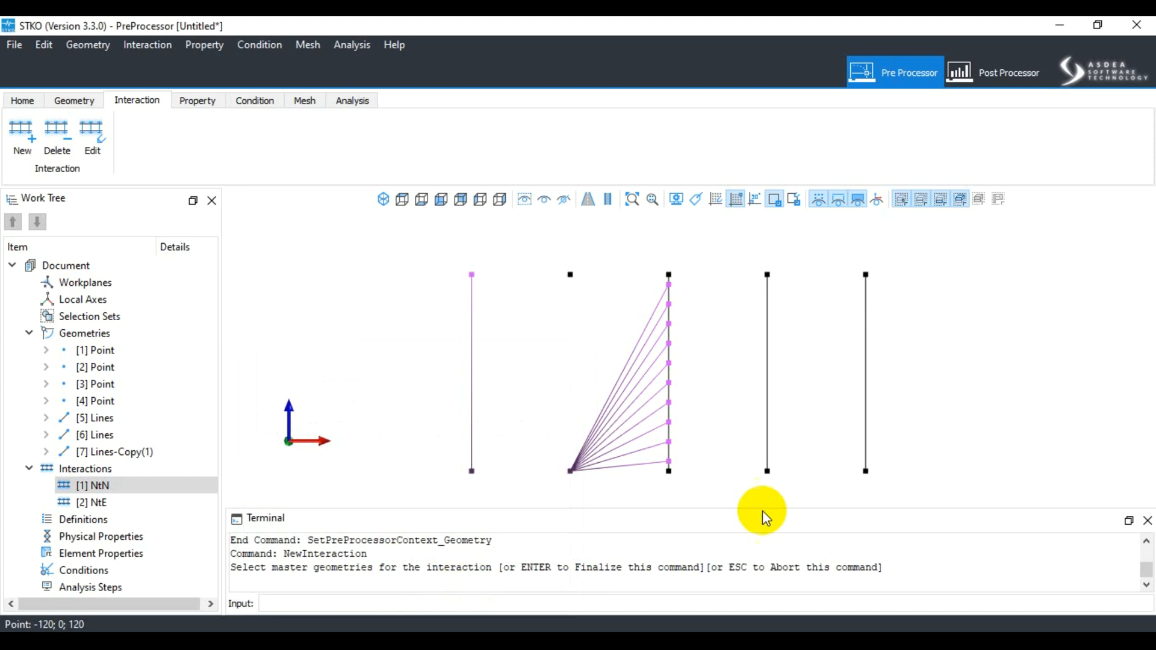
Step: Assign the vertical line at x = 150 as master and the line at x = 200 as slave, and finalize Gl
{"action": "left_click", "coordinate": [771, 390]}
{"action": "left_click", "coordinate": [768, 378]}
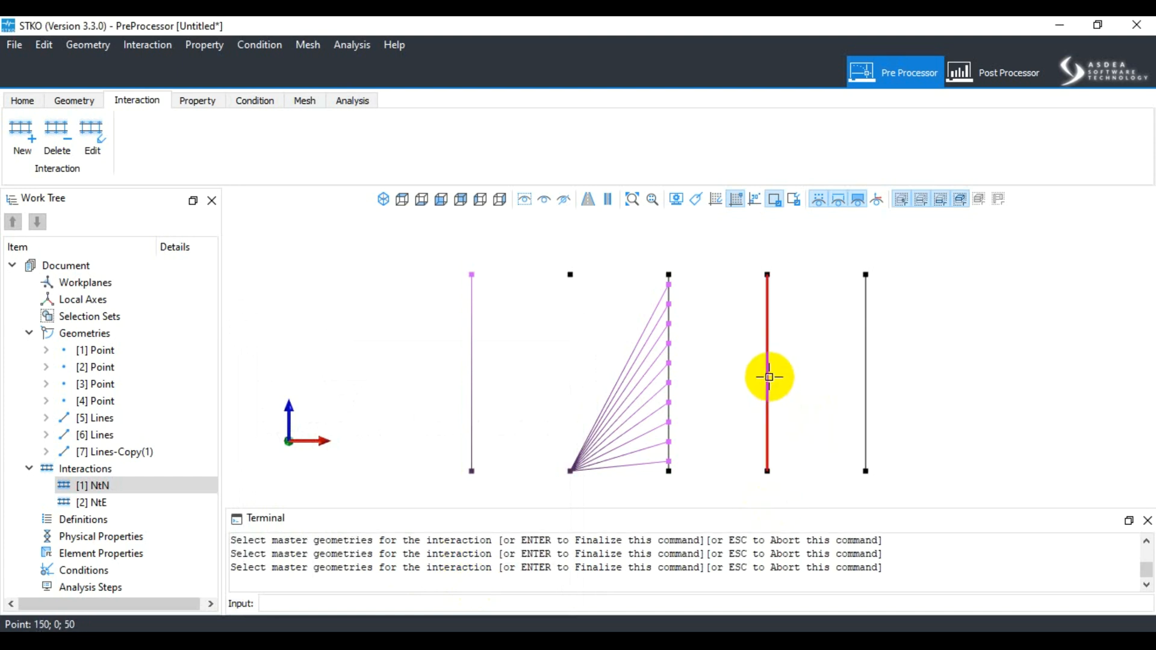
{"action": "key", "text": "Return"}
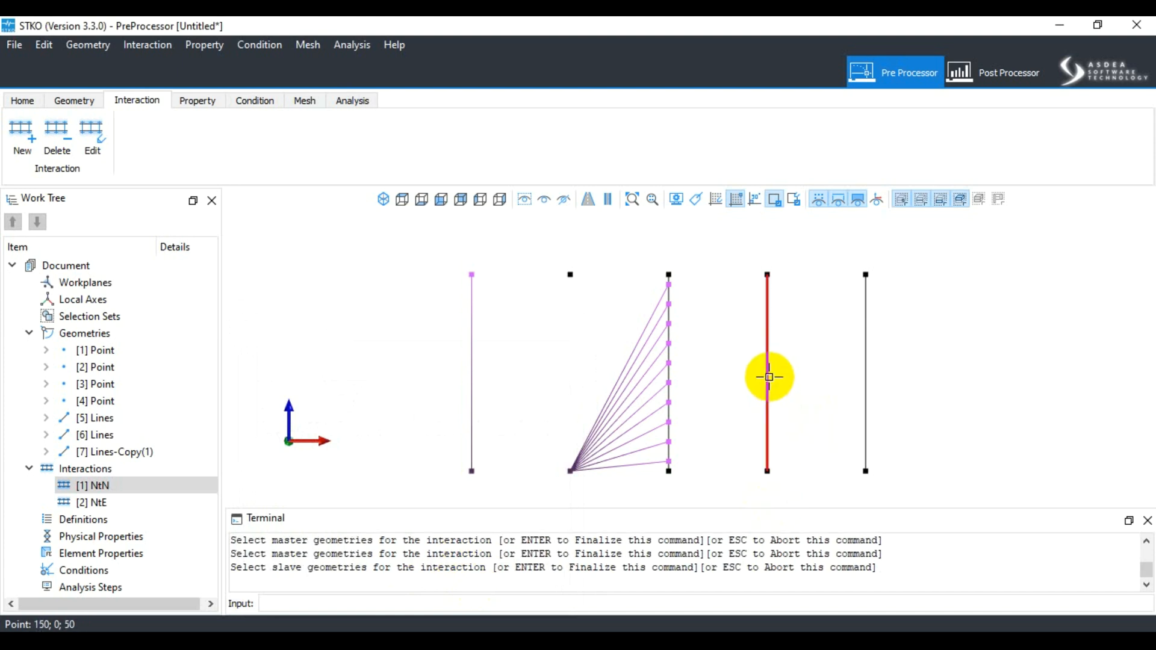
{"action": "left_click", "coordinate": [865, 361]}
{"action": "key", "text": "Return"}
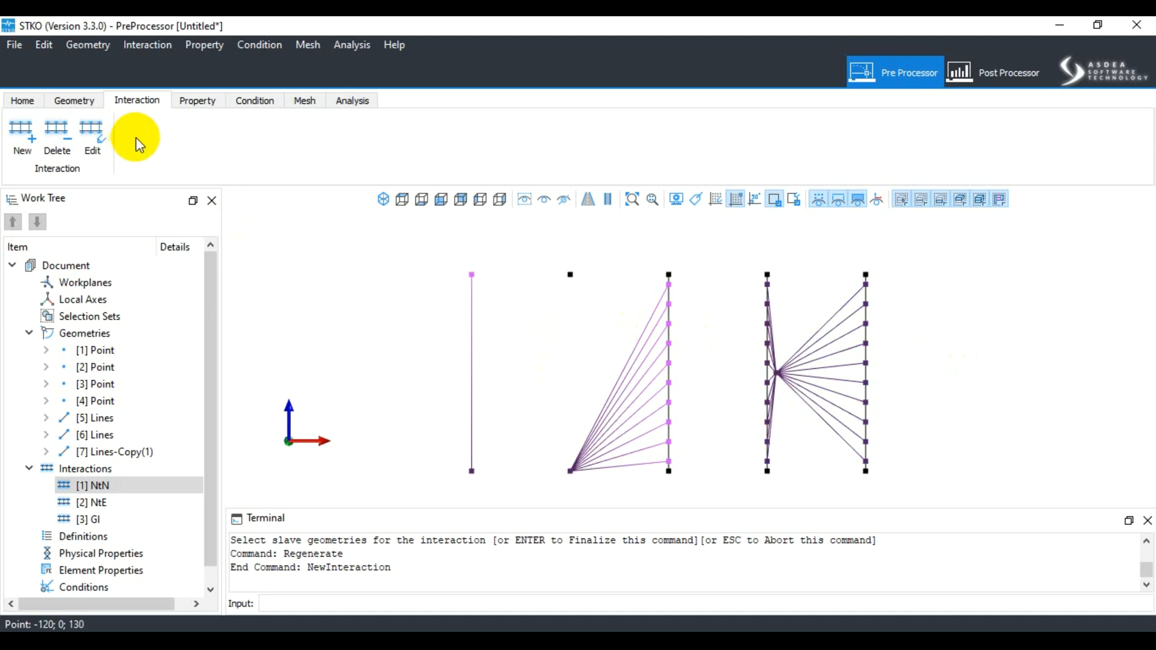
Step: Compare how the interaction links are displayed in the property, condition, mesh, analysis and interaction contexts, and review the available interaction commands
{"action": "left_click", "coordinate": [194, 102]}
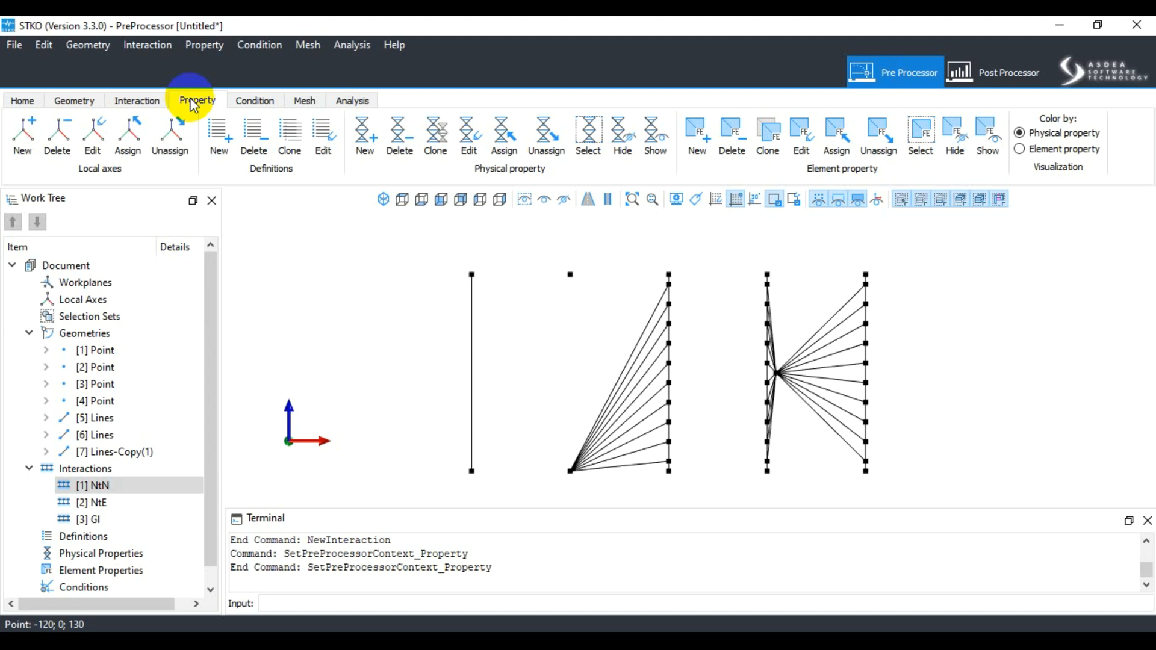
{"action": "left_click", "coordinate": [240, 106]}
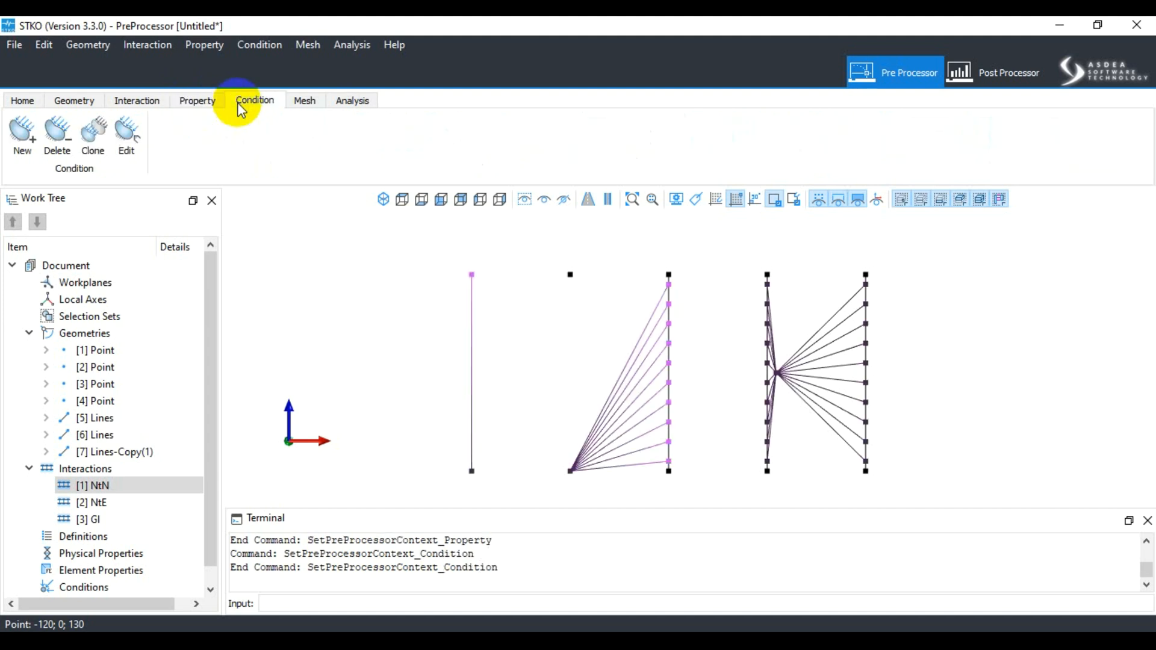
{"action": "left_click", "coordinate": [198, 103]}
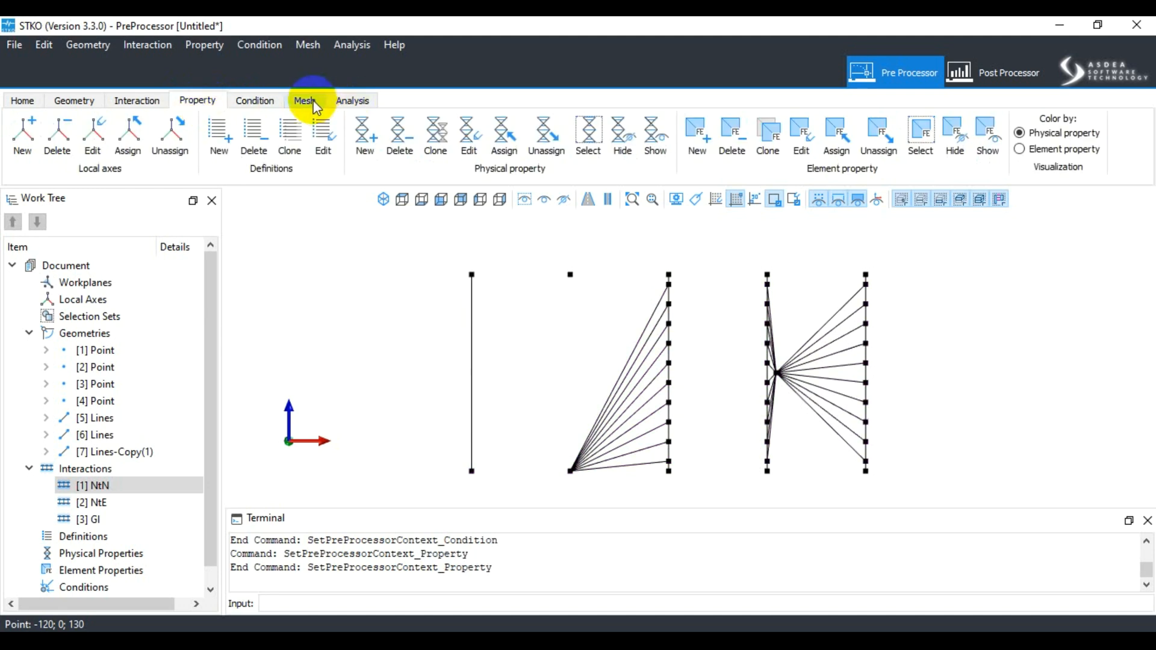
{"action": "left_click", "coordinate": [360, 104]}
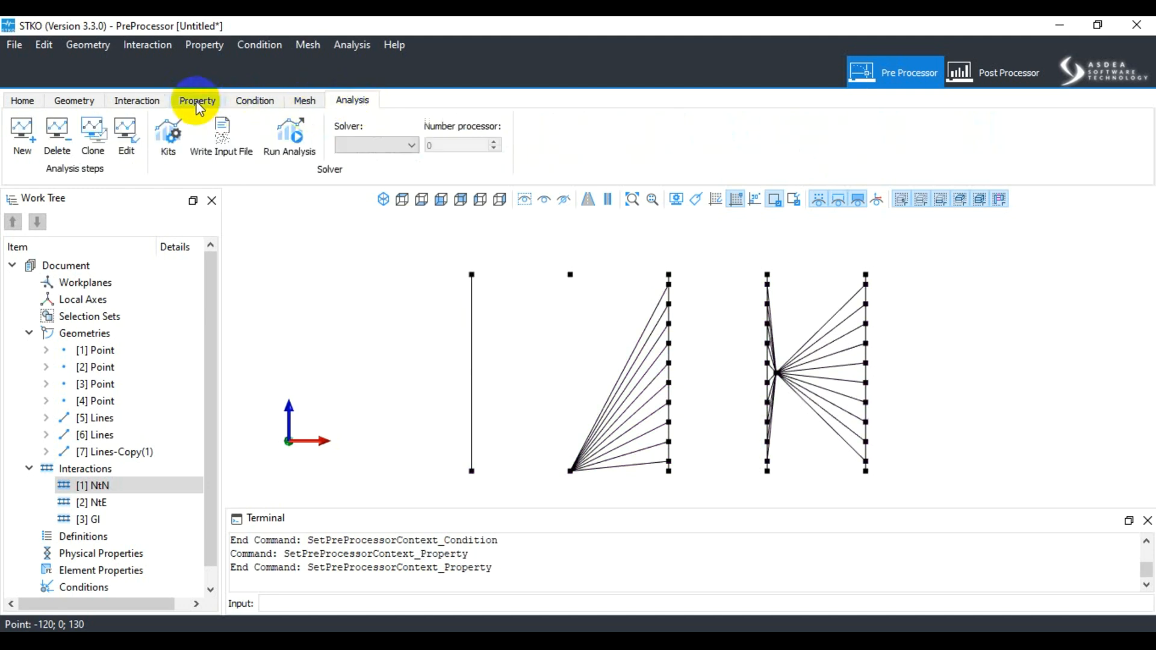
{"action": "left_click", "coordinate": [308, 103]}
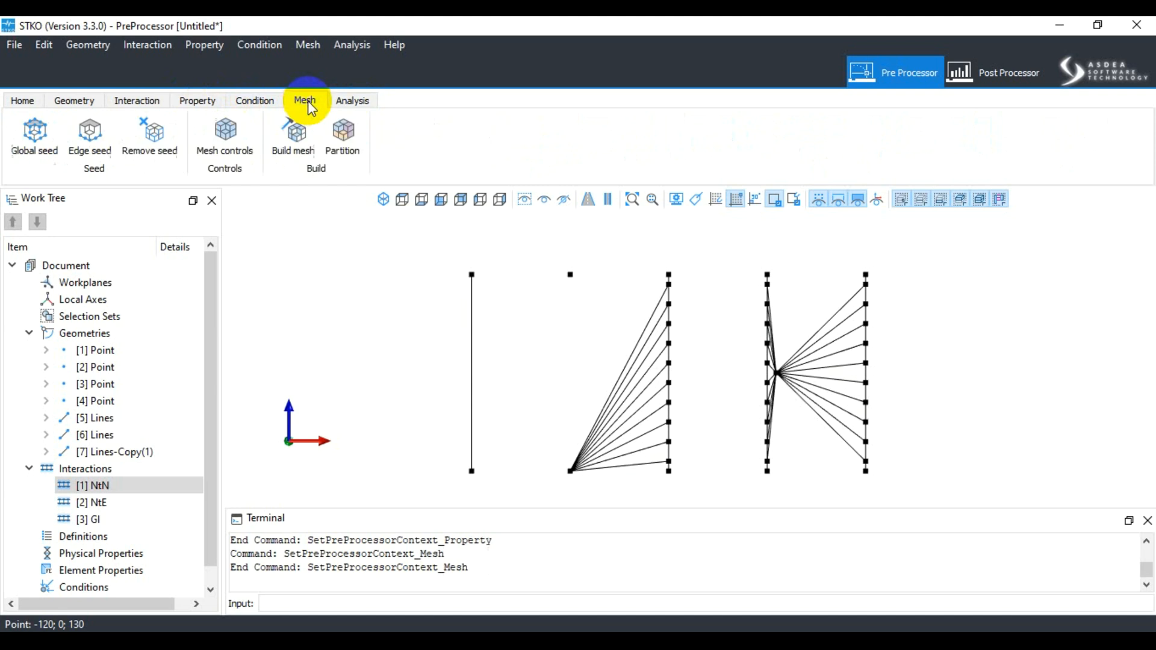
{"action": "left_click", "coordinate": [256, 100]}
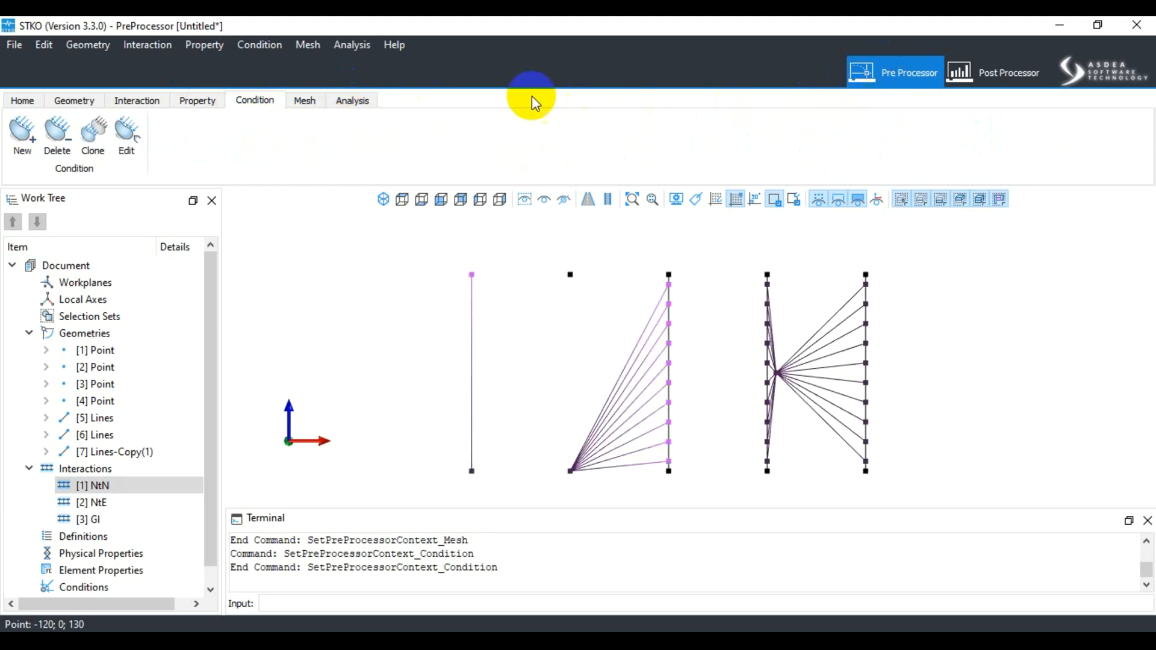
{"action": "left_click", "coordinate": [352, 100]}
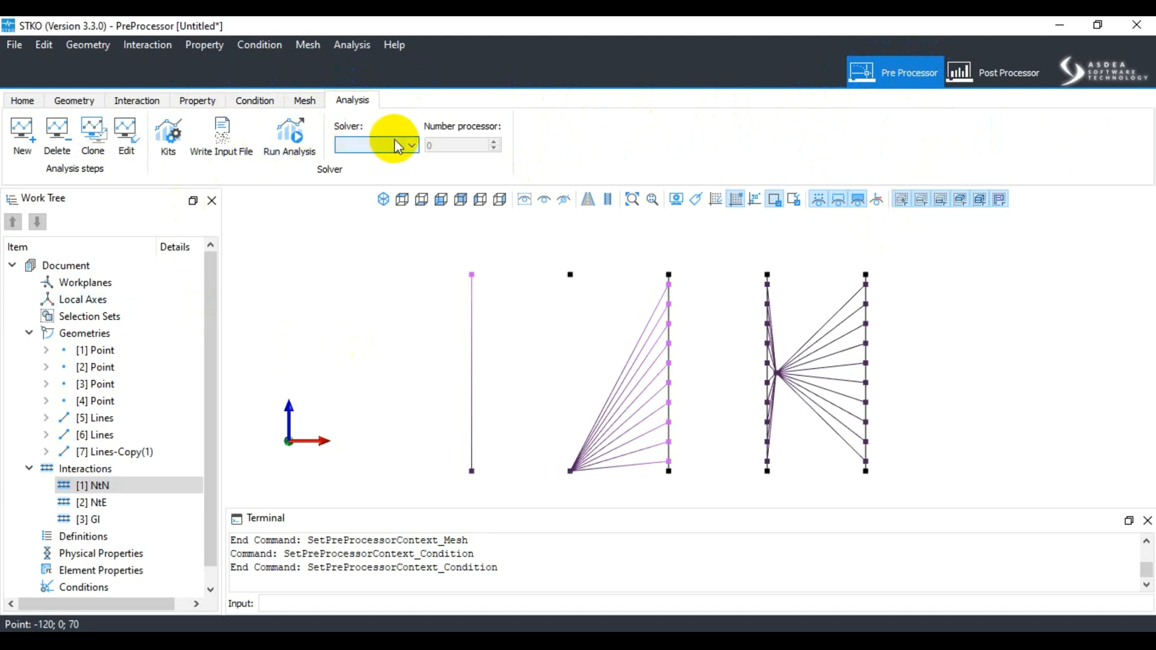
{"action": "left_click", "coordinate": [308, 103]}
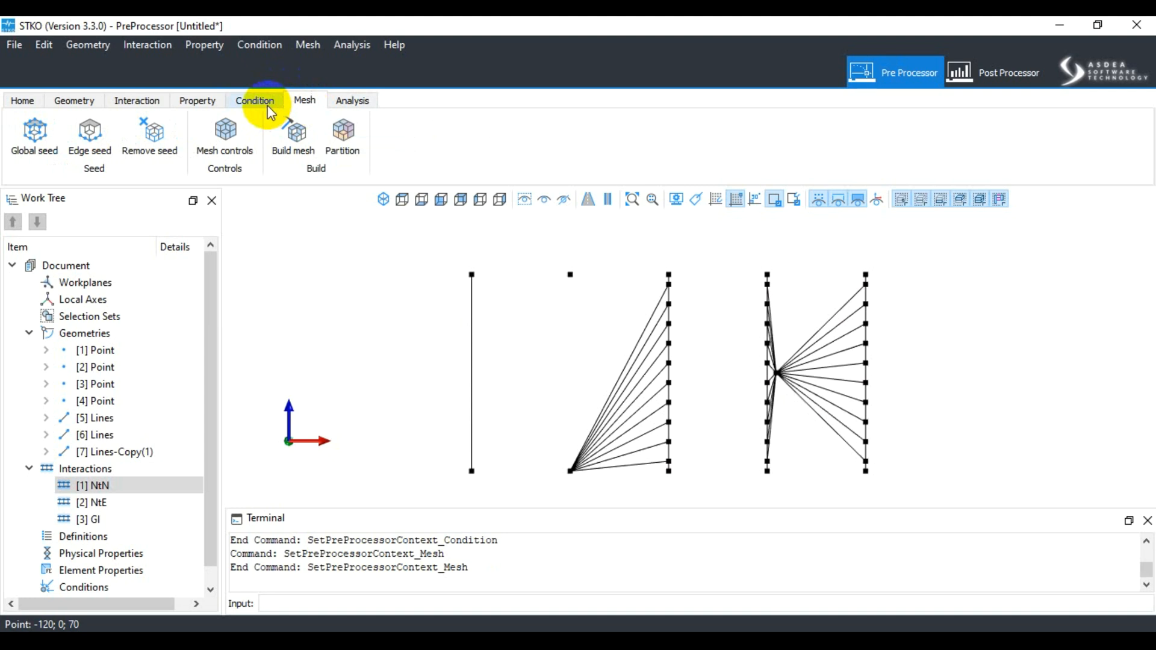
{"action": "left_click", "coordinate": [269, 110]}
{"action": "left_click", "coordinate": [188, 103]}
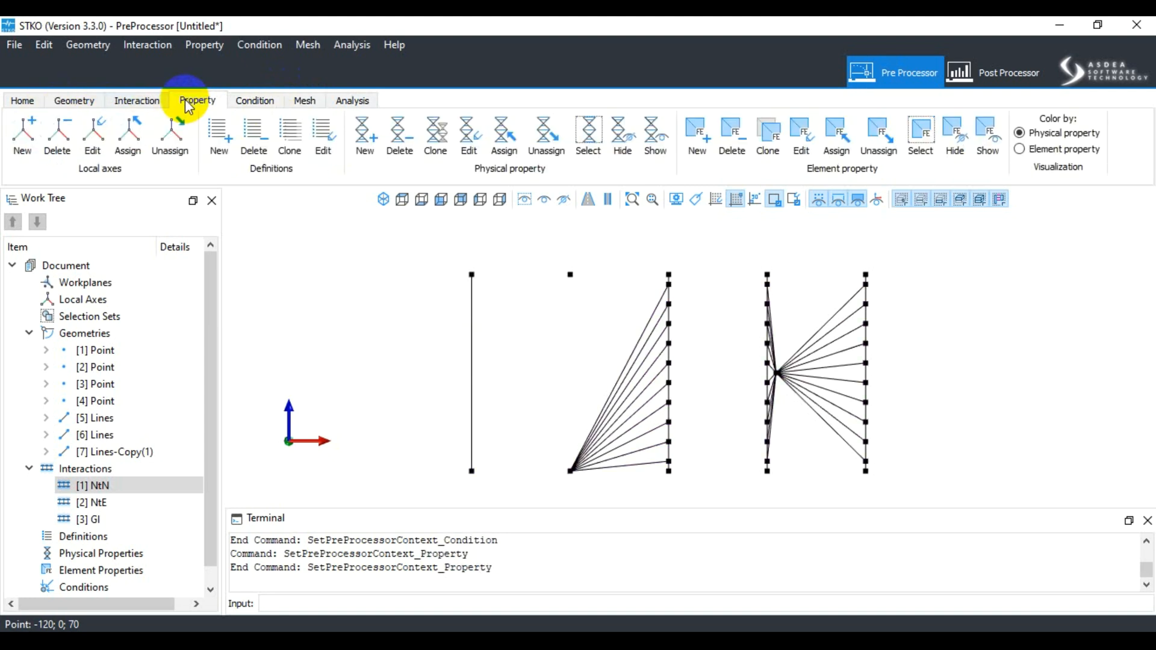
{"action": "left_click", "coordinate": [138, 103]}
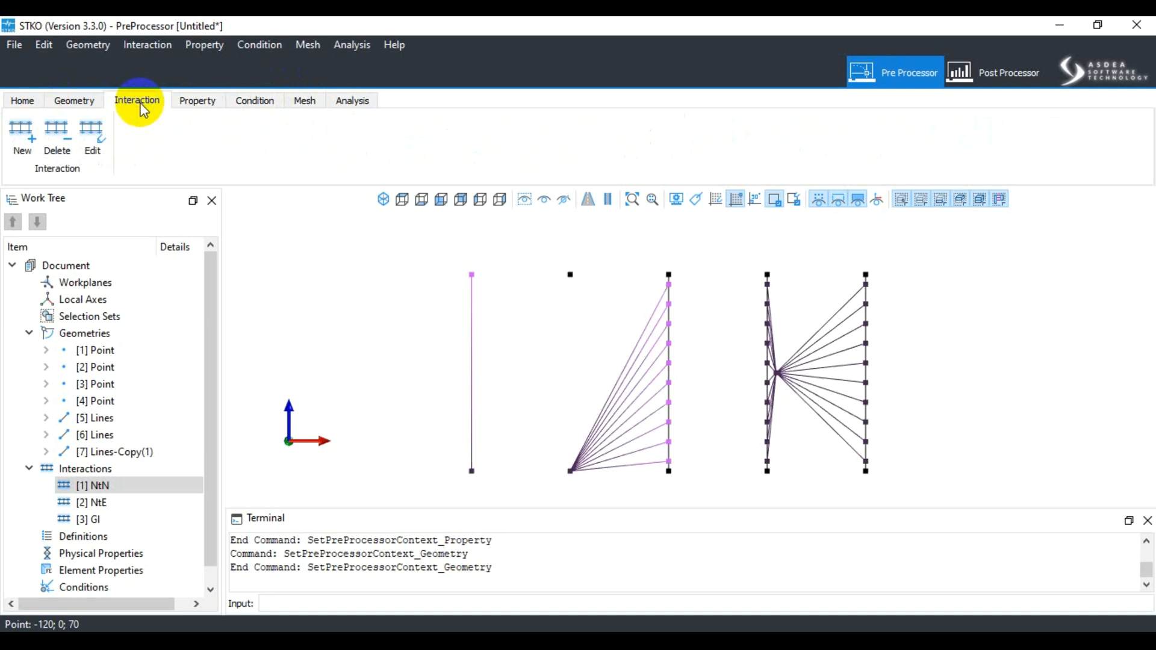
{"action": "left_click", "coordinate": [186, 101]}
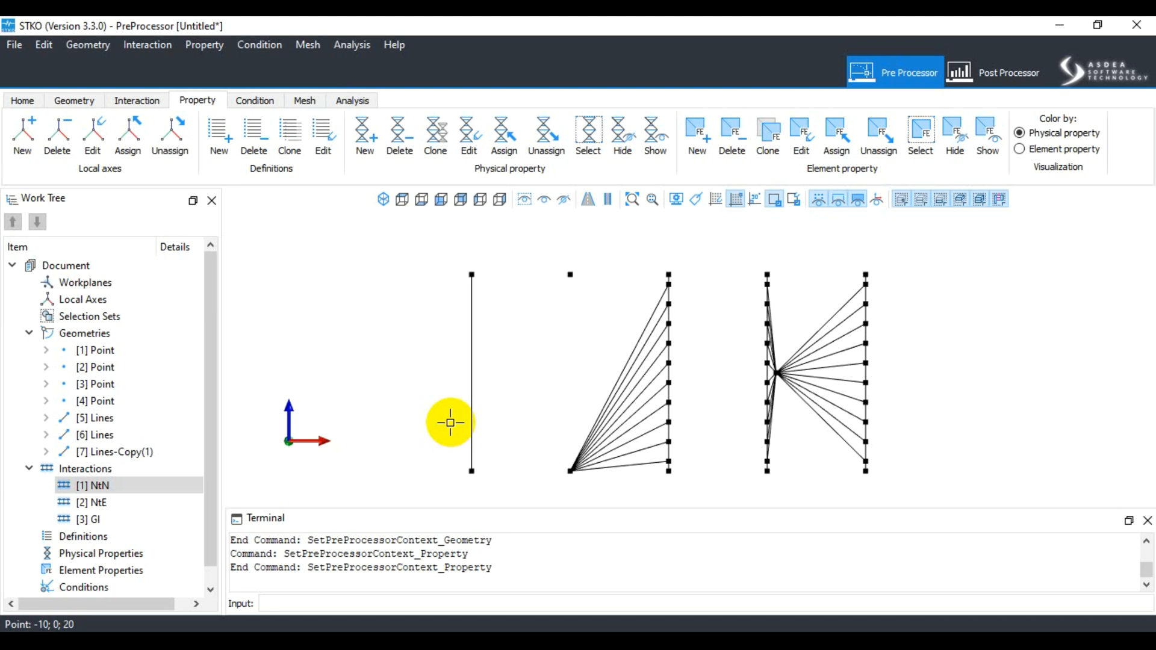
{"action": "left_click", "coordinate": [144, 46]}
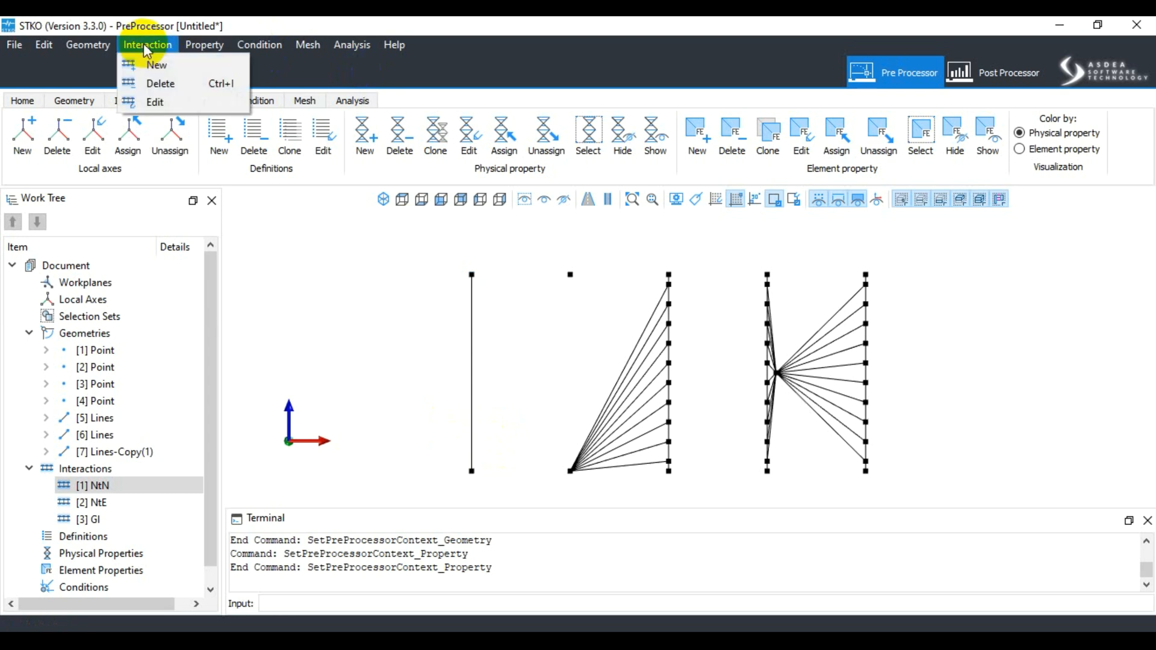
{"action": "left_click", "coordinate": [172, 27]}
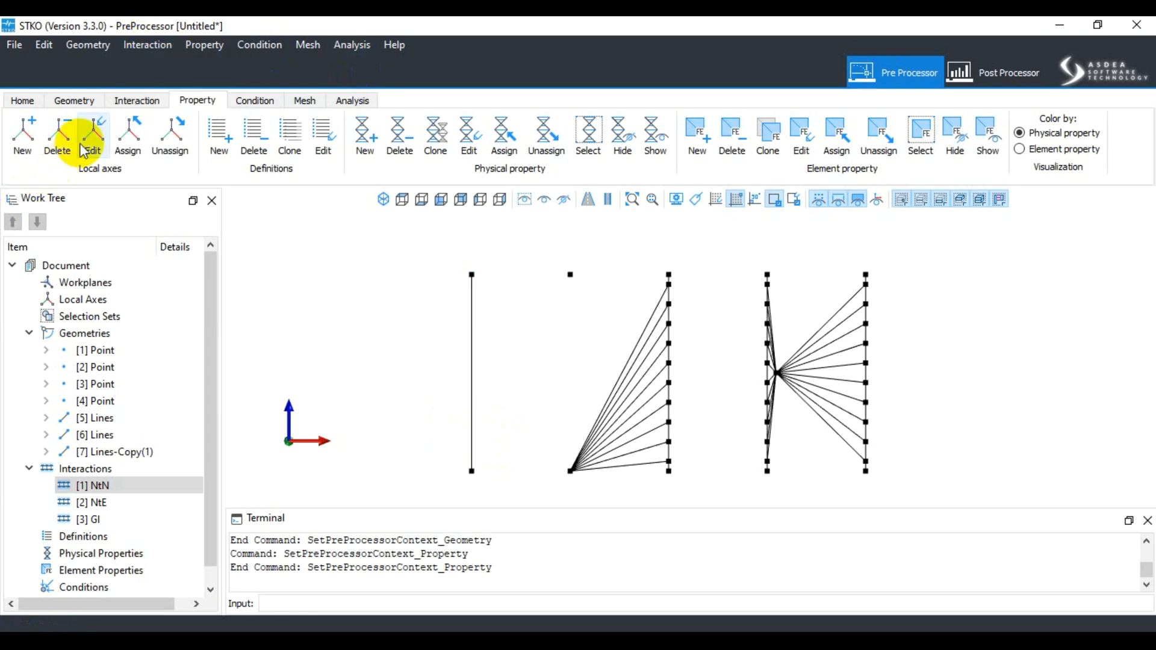
Step: Open the Gl interaction for editing and swap its master and slave geometries
{"action": "left_click", "coordinate": [138, 101]}
{"action": "left_click", "coordinate": [92, 131]}
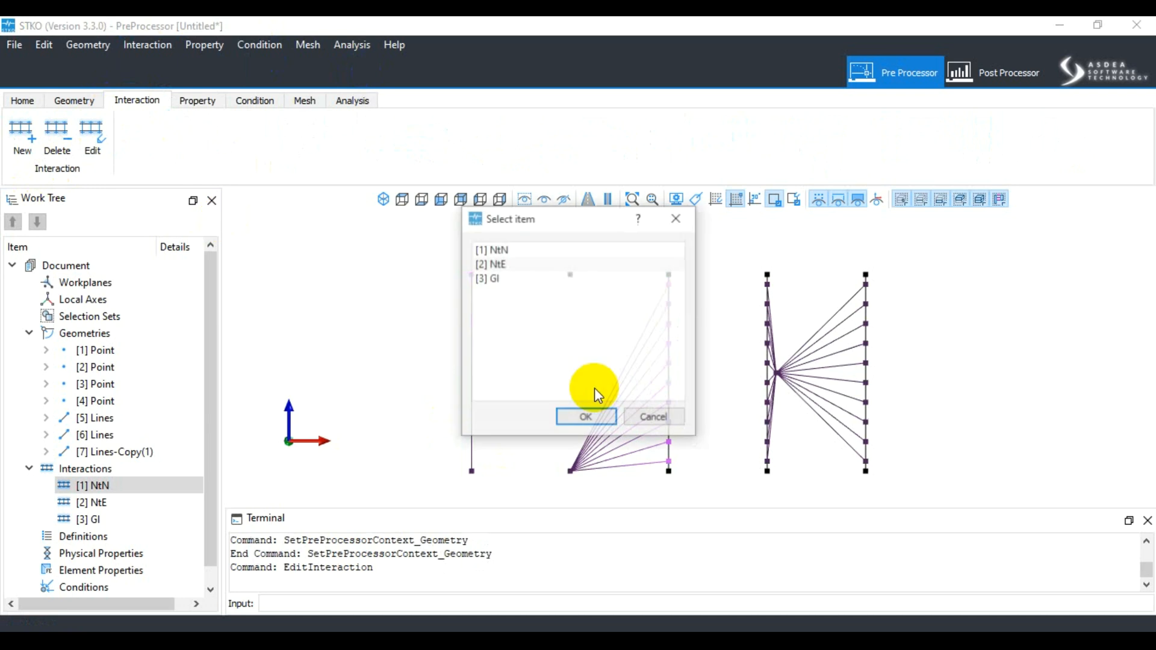
{"action": "left_click_drag", "start_coordinate": [565, 213], "coordinate": [379, 289]}
{"action": "left_click", "coordinate": [317, 354]}
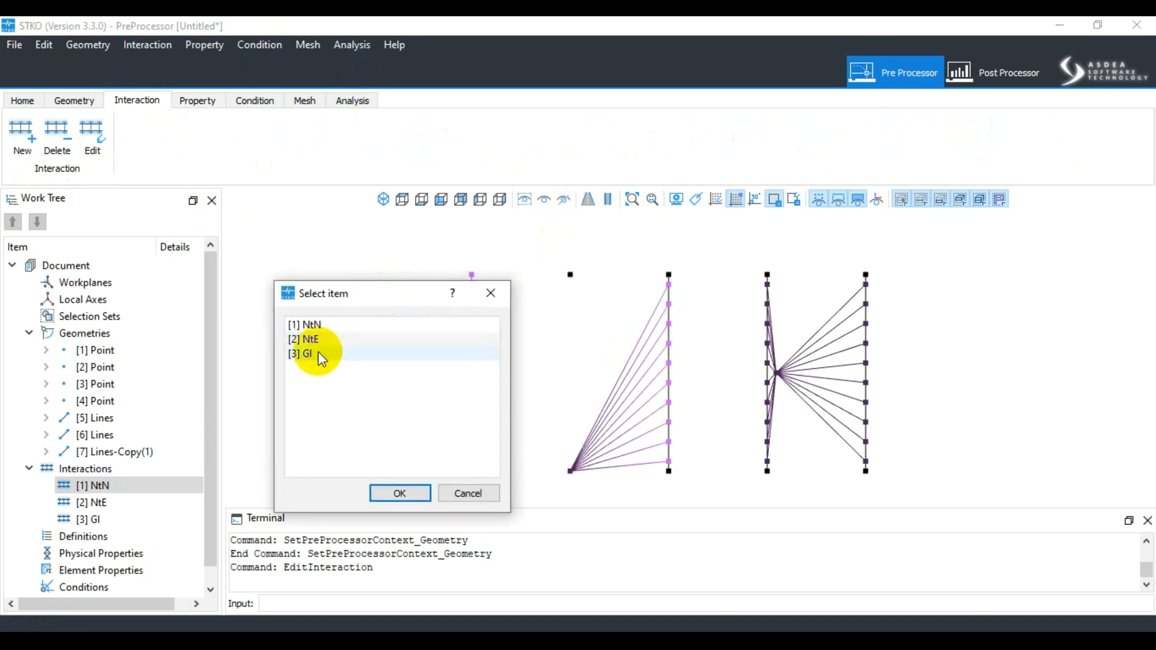
{"action": "left_click", "coordinate": [399, 493]}
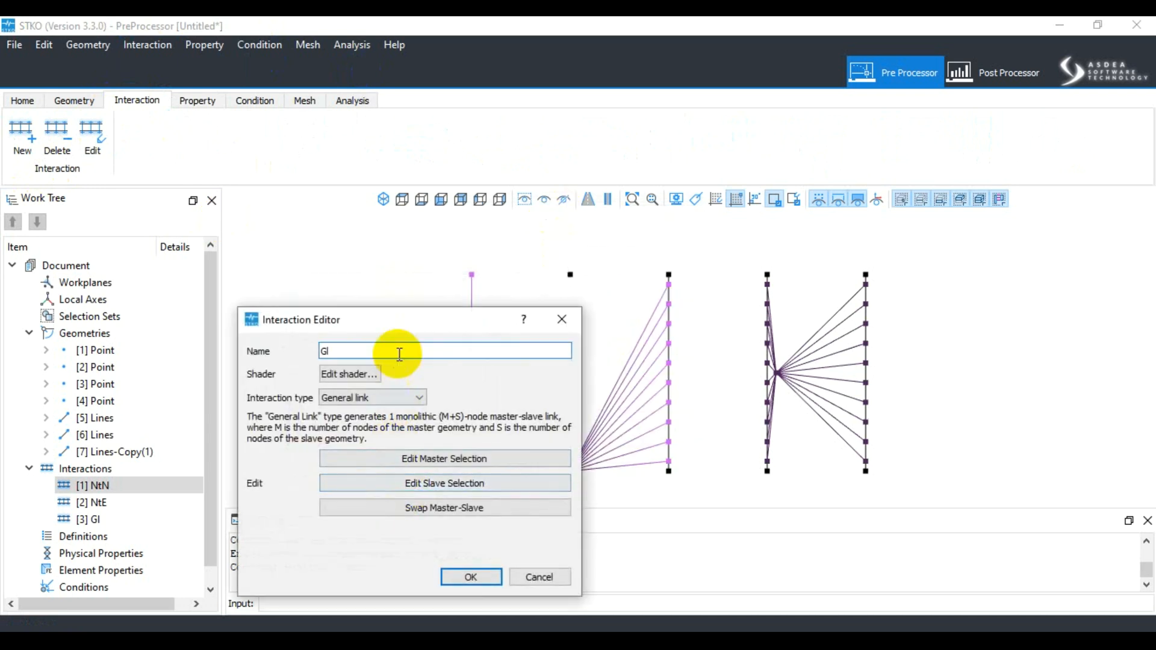
{"action": "left_click_drag", "start_coordinate": [403, 322], "coordinate": [337, 254]}
{"action": "left_click", "coordinate": [366, 438]}
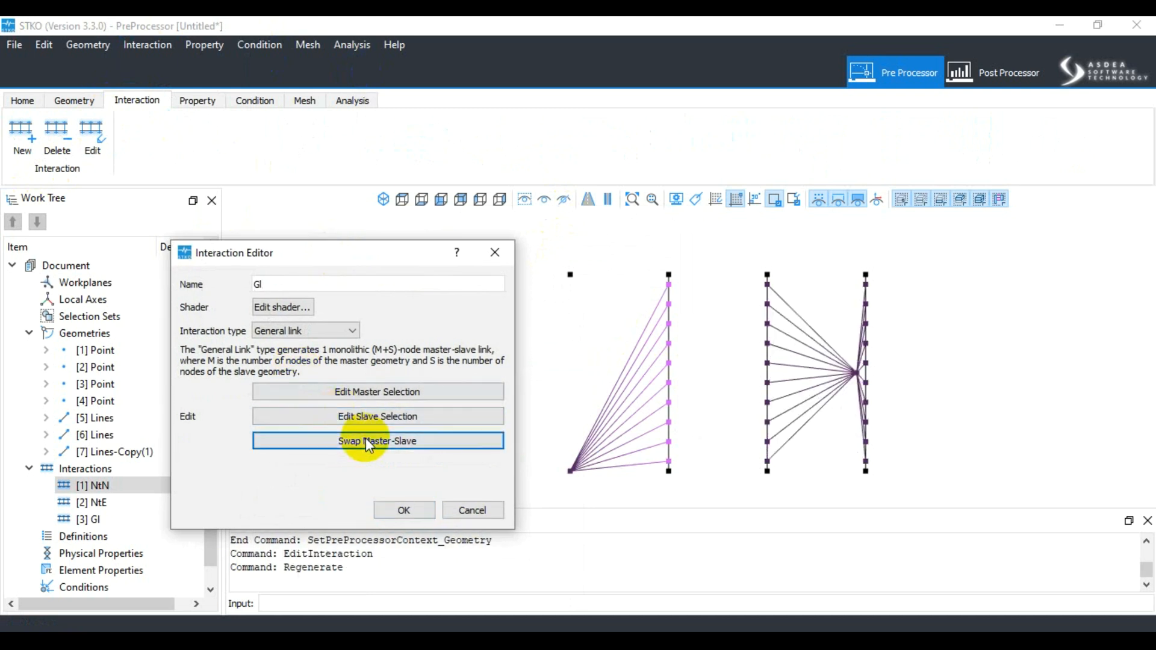
Step: Check the slave selection of Gl, return to its editor and discard the edit
{"action": "left_click", "coordinate": [355, 410]}
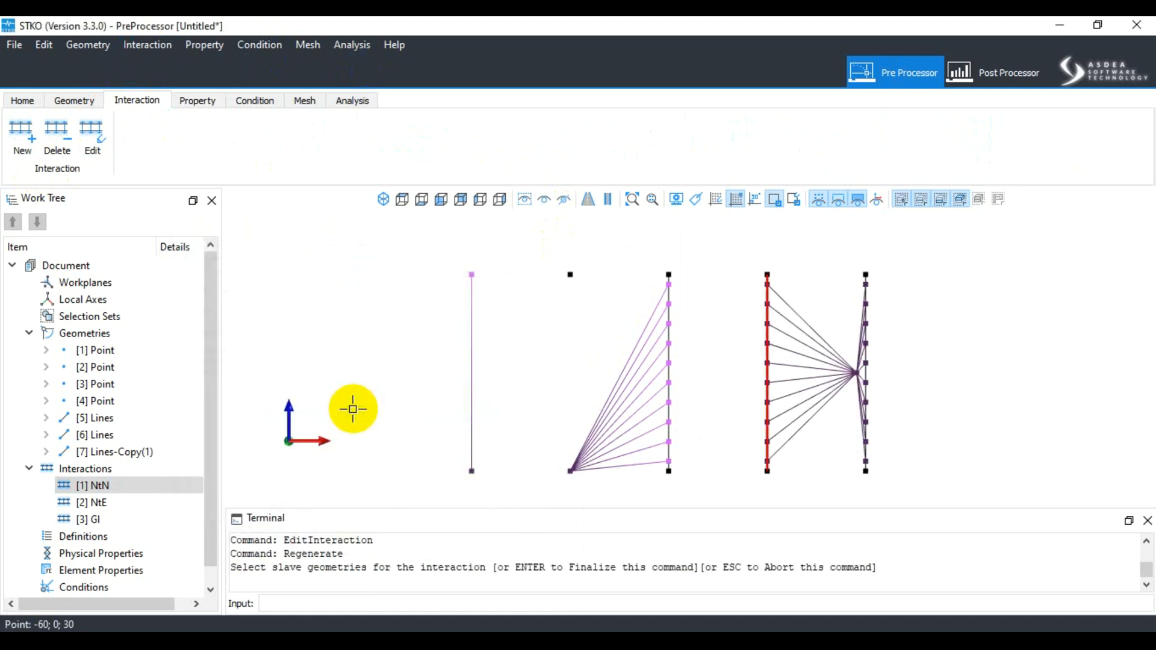
{"action": "right_click", "coordinate": [376, 450]}
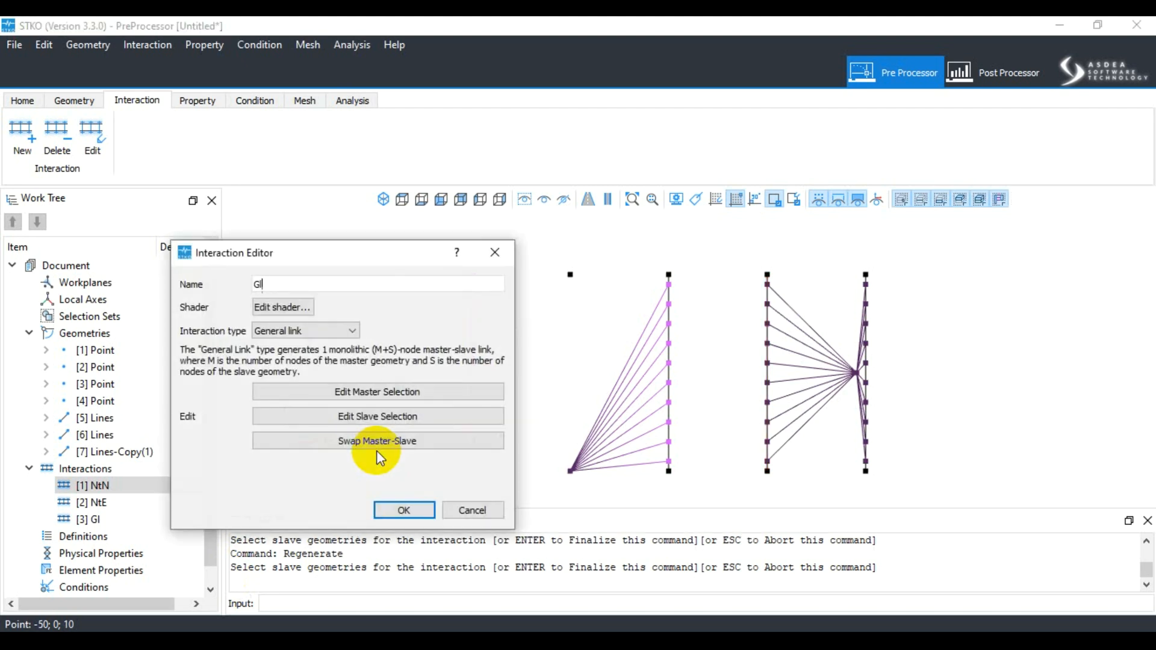
{"action": "left_click", "coordinate": [465, 510]}
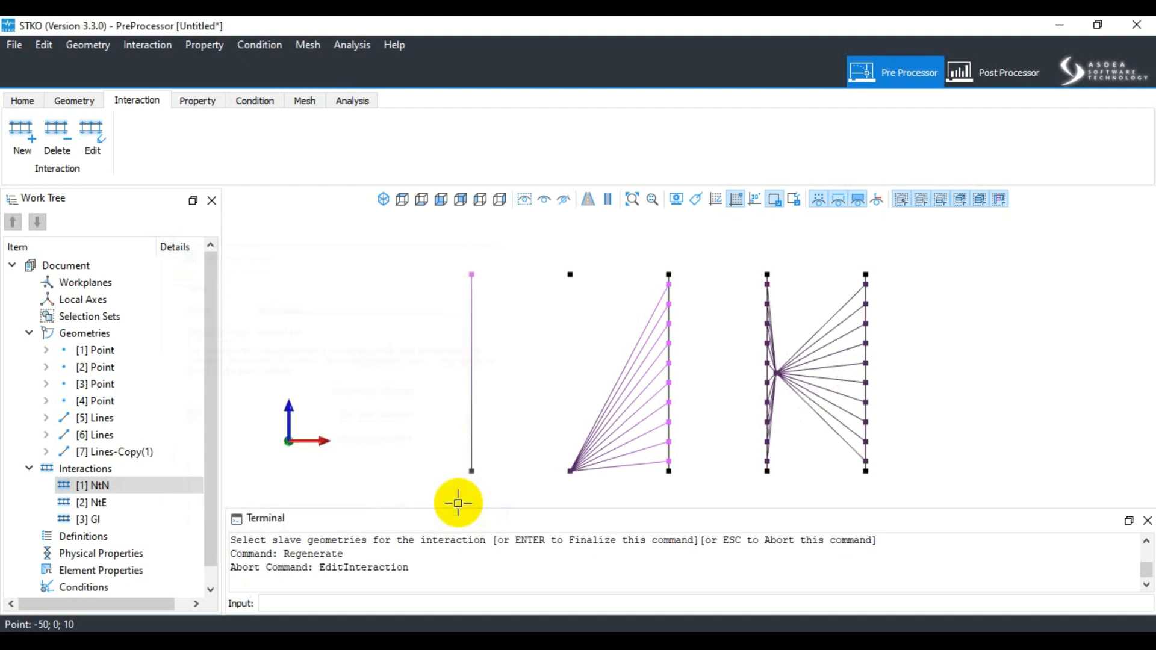